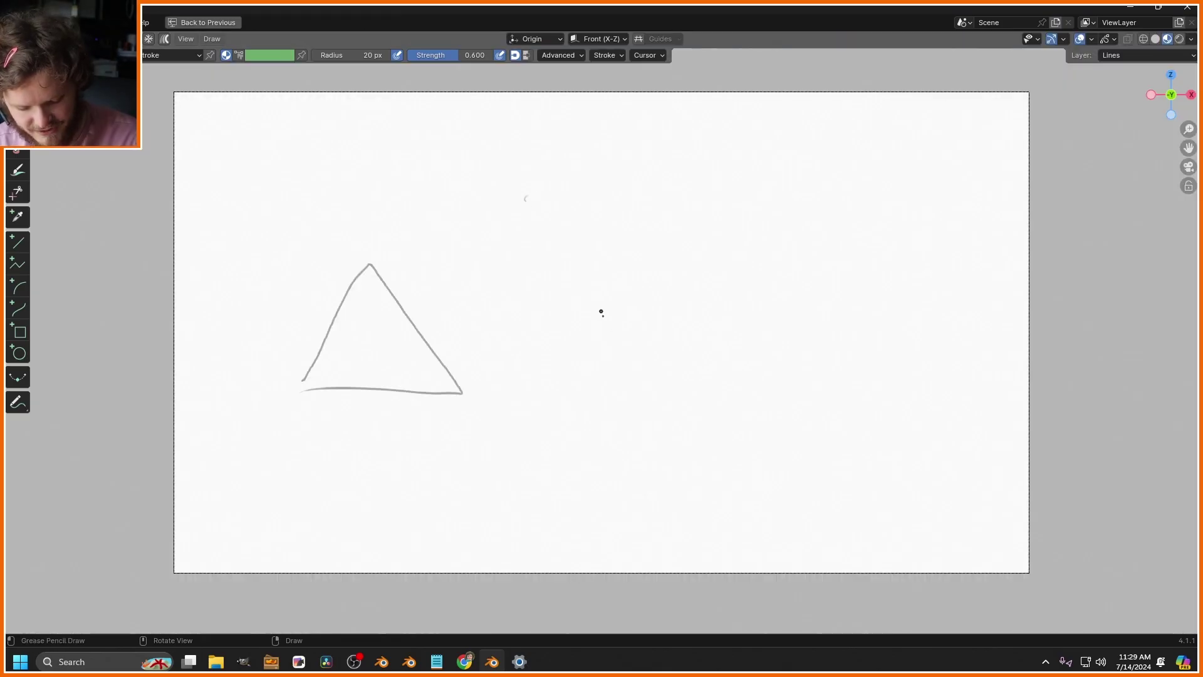
Sketch a second, rotated triangle beside the first, circle the corners of both, and number each triangle's corners 1 to 3.
mouse_move(612, 341)
left_mouse_down()
mouse_move(537, 218)
mouse_move(645, 291)
mouse_move(614, 329)
left_mouse_up()
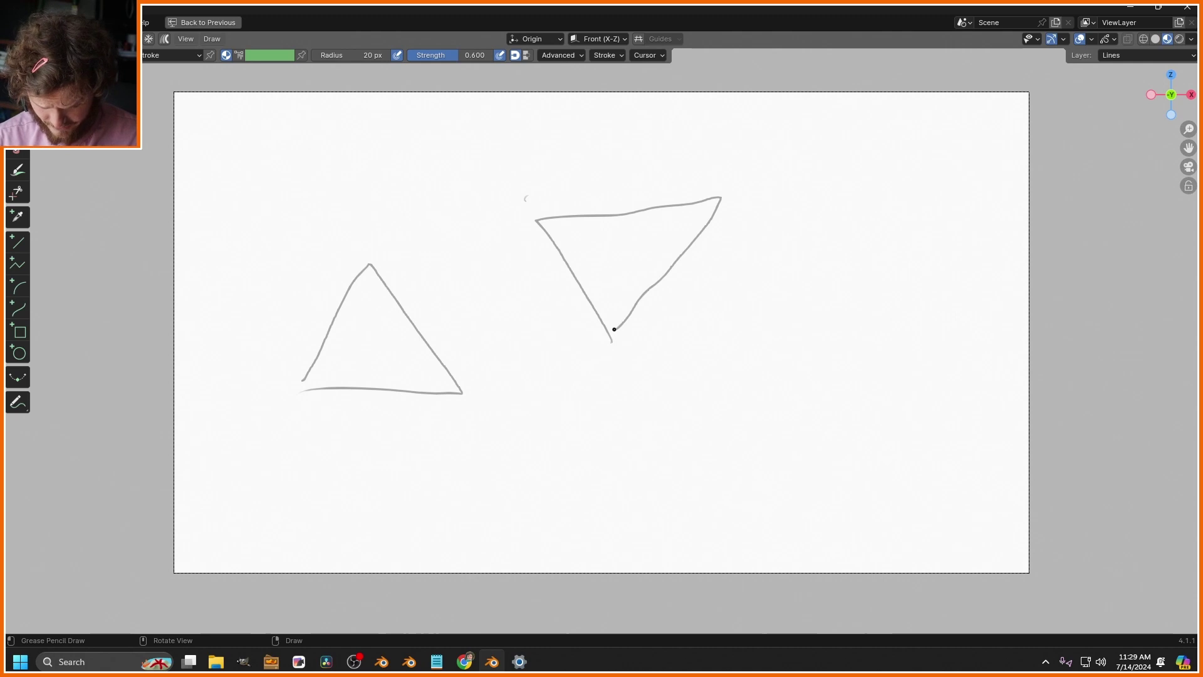
left_click_drag(461, 389, 463, 383)
left_click_drag(366, 260, 368, 266)
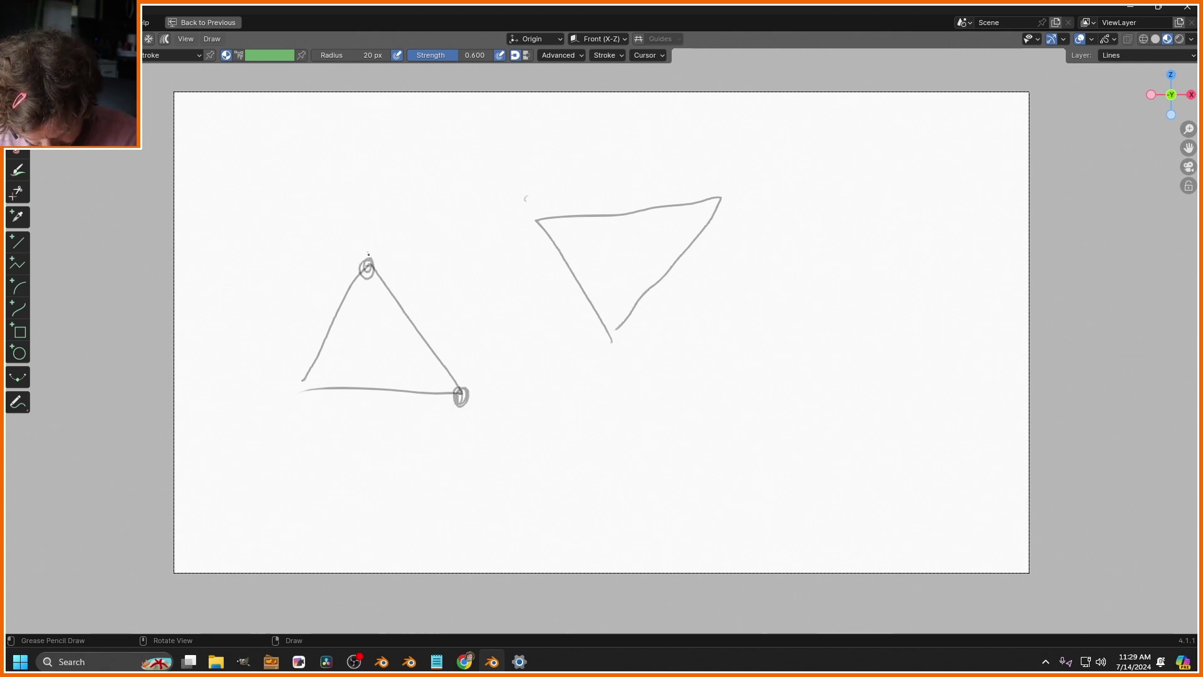
left_click_drag(301, 381, 300, 392)
left_click_drag(610, 329, 611, 342)
left_click_drag(536, 220, 538, 210)
mouse_move(728, 199)
left_mouse_down()
mouse_move(721, 191)
mouse_move(724, 204)
left_mouse_up()
left_click_drag(373, 236, 396, 256)
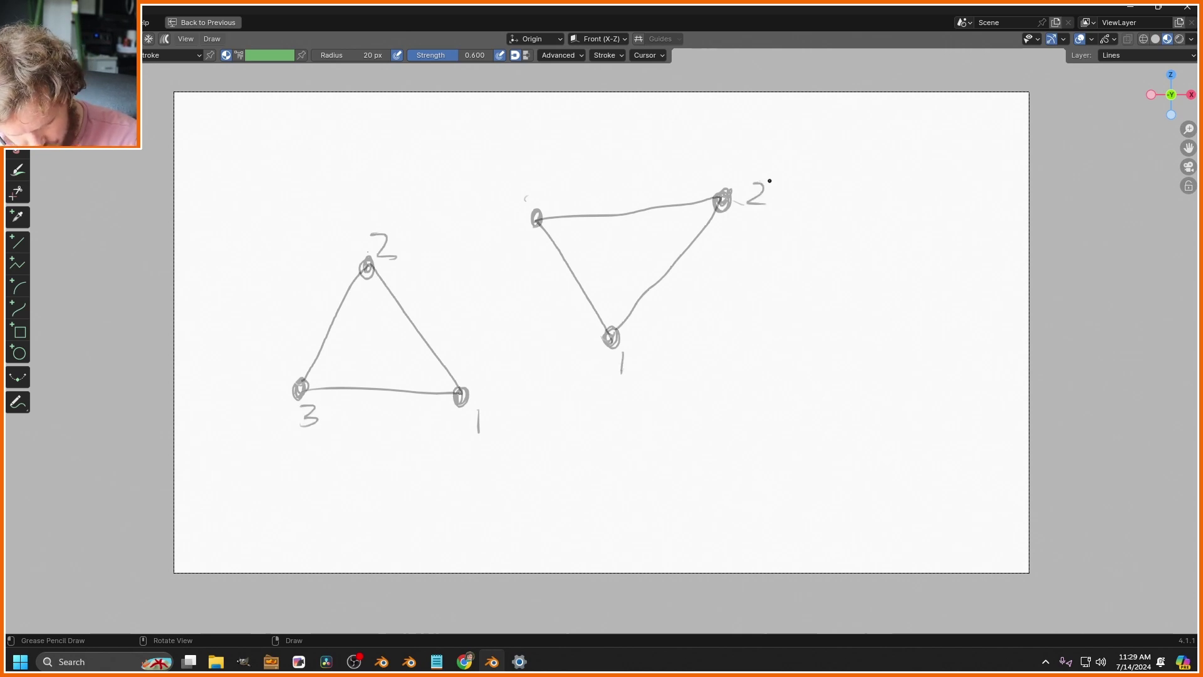
left_click_drag(525, 198, 526, 171)
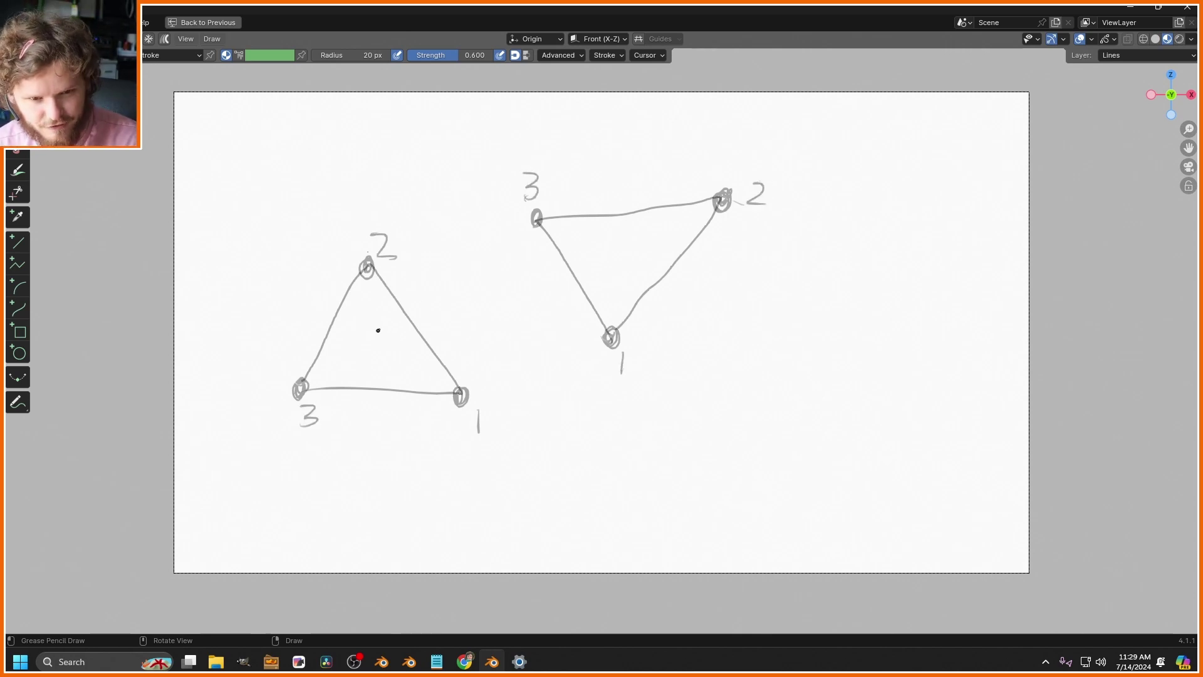
left_click_drag(362, 346, 626, 265)
left_click_drag(605, 287, 607, 254)
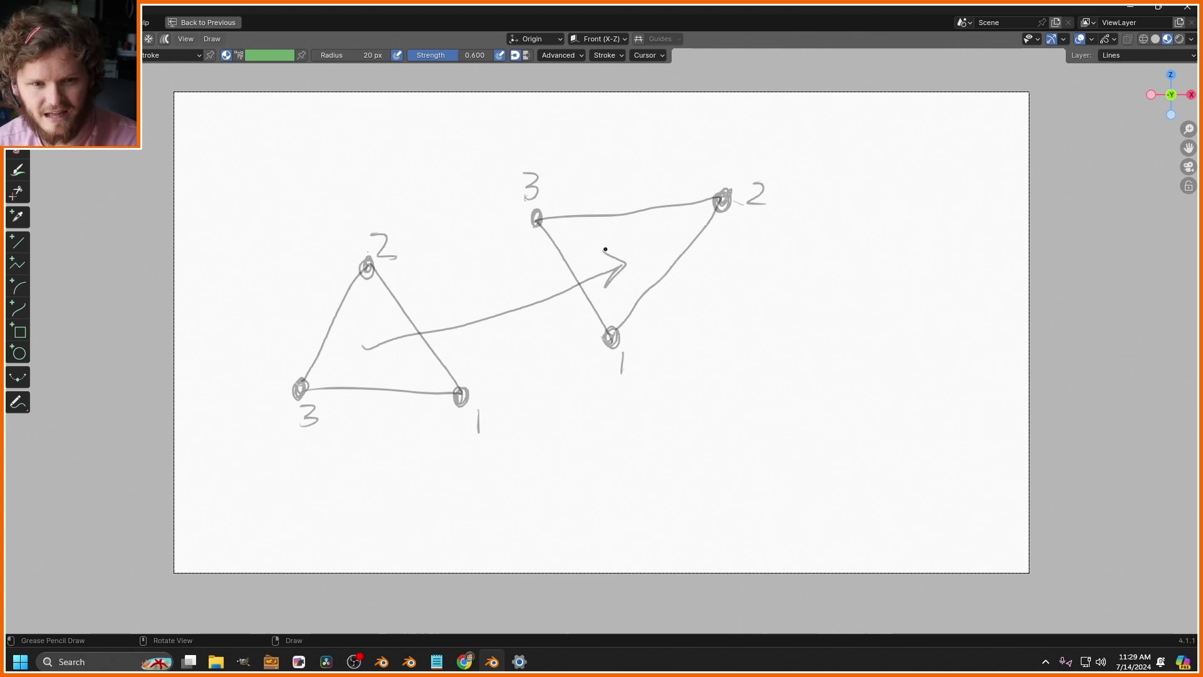
key("ctrl+z")
key("ctrl+z")
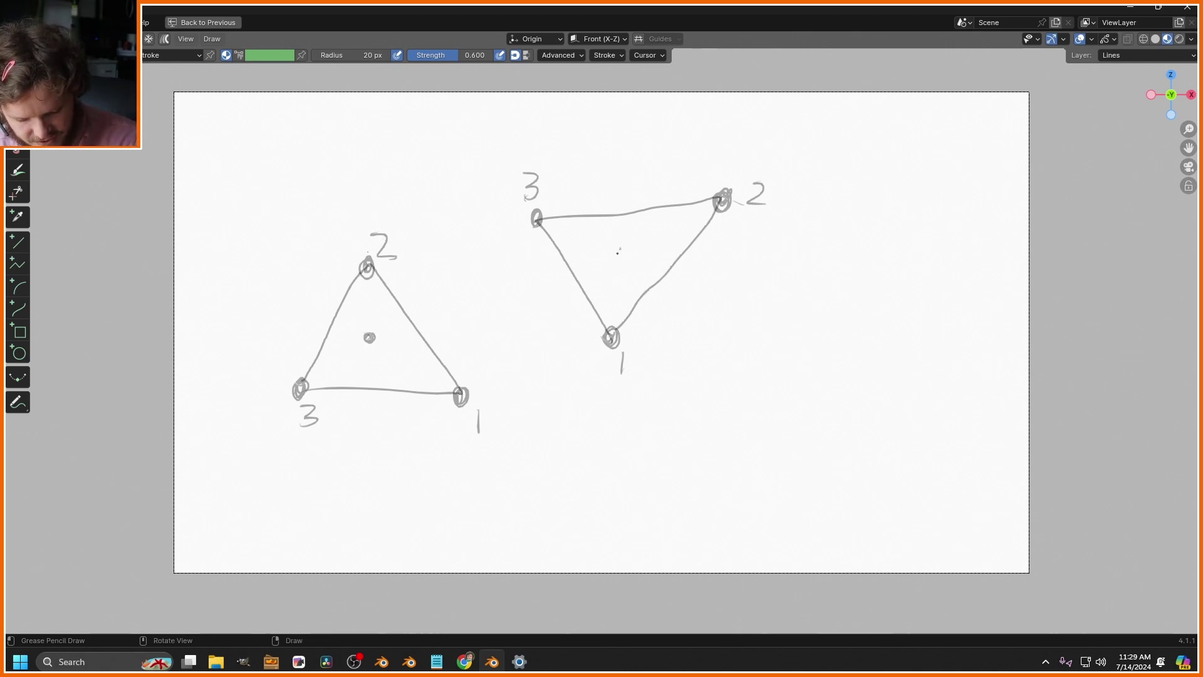
Mark the second triangle's centre and draw an arrow from the first triangle's centre to it.
left_click_drag(617, 252, 616, 247)
mouse_move(370, 337)
left_mouse_down()
mouse_move(564, 287)
mouse_move(611, 261)
left_mouse_up()
left_click_drag(602, 280, 611, 262)
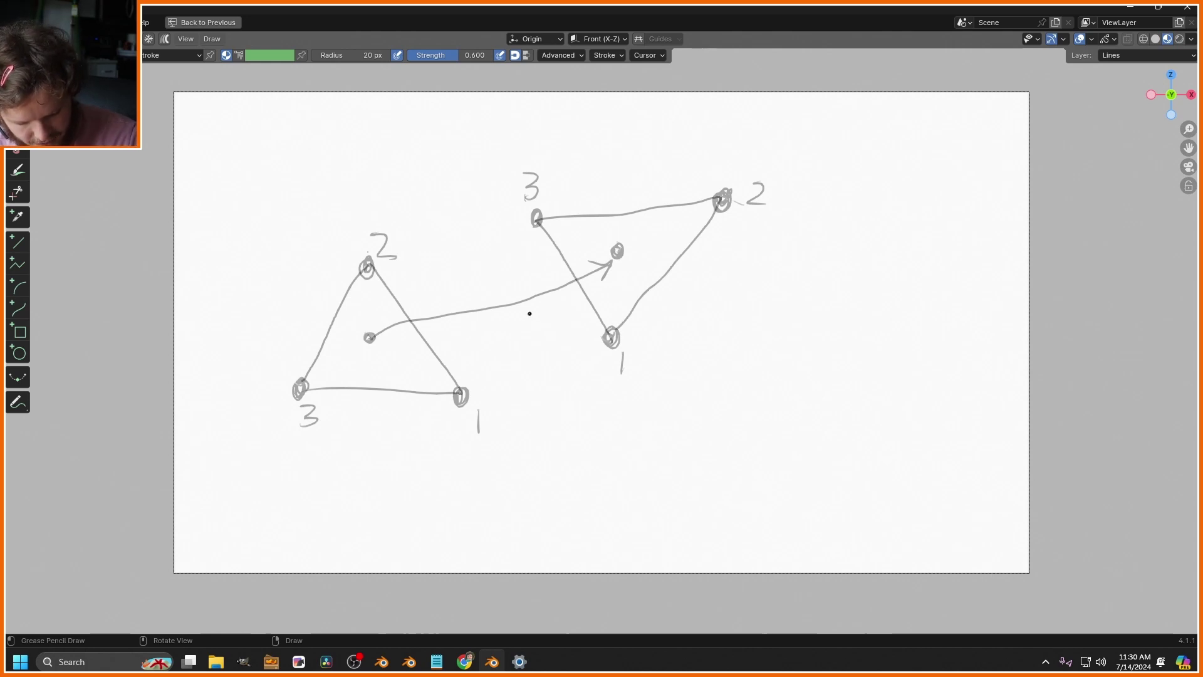
Sketch the first triangle moved unrotated onto the second one, and number its corners 1 to 3.
mouse_move(529, 314)
left_mouse_down()
mouse_move(696, 323)
mouse_move(623, 175)
mouse_move(532, 311)
left_mouse_up()
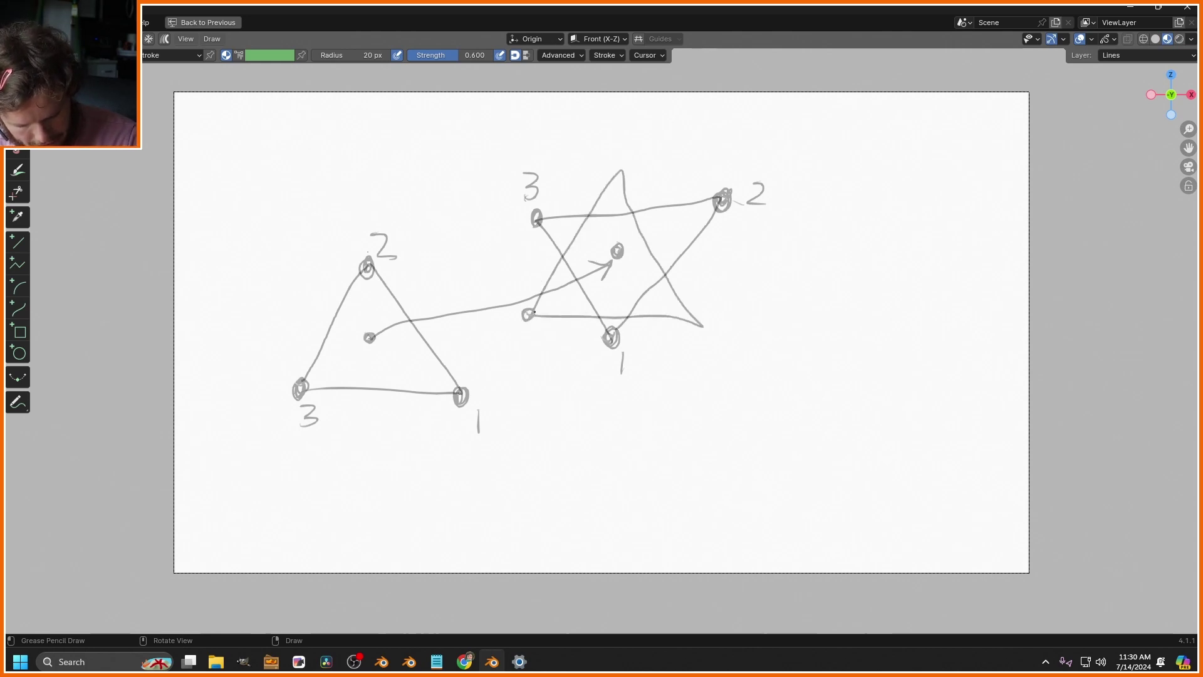
left_click_drag(611, 171, 637, 164)
left_click_drag(717, 325, 713, 352)
left_click_drag(517, 335, 520, 354)
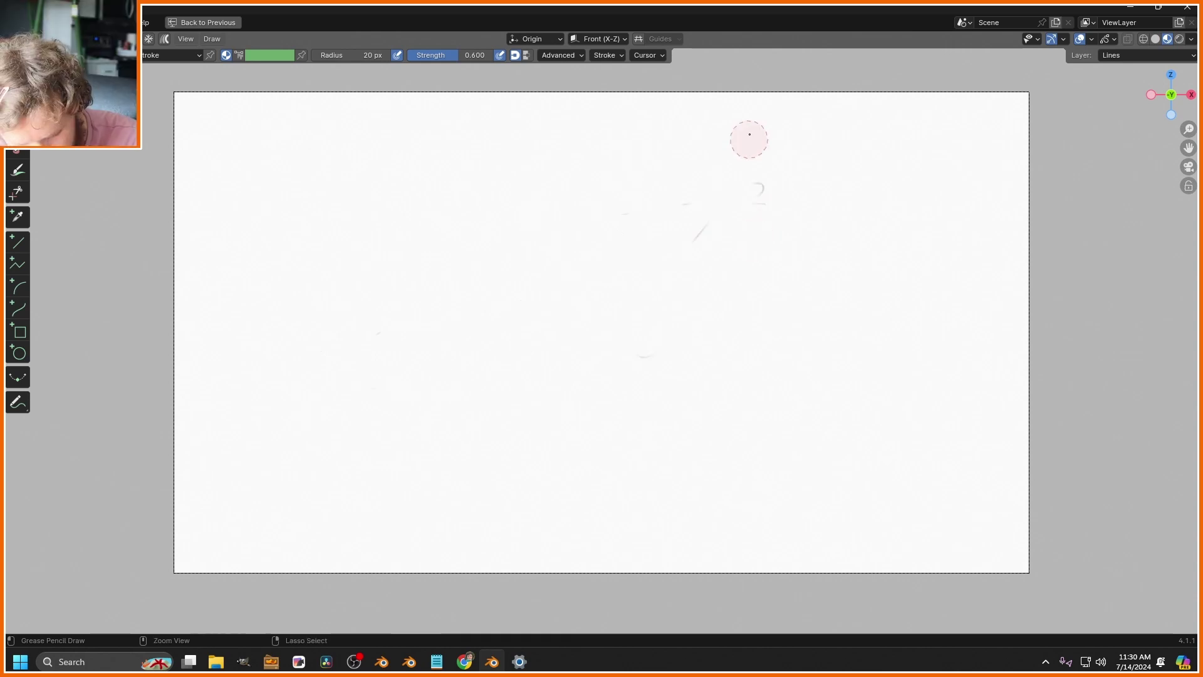
Clear the triangle sketches and draw a square and a rotated rectangle with corners numbered 1 to 4 and centres marked.
left_click_drag(750, 138, 685, 249, "ctrl")
left_click_drag(341, 324, 339, 388)
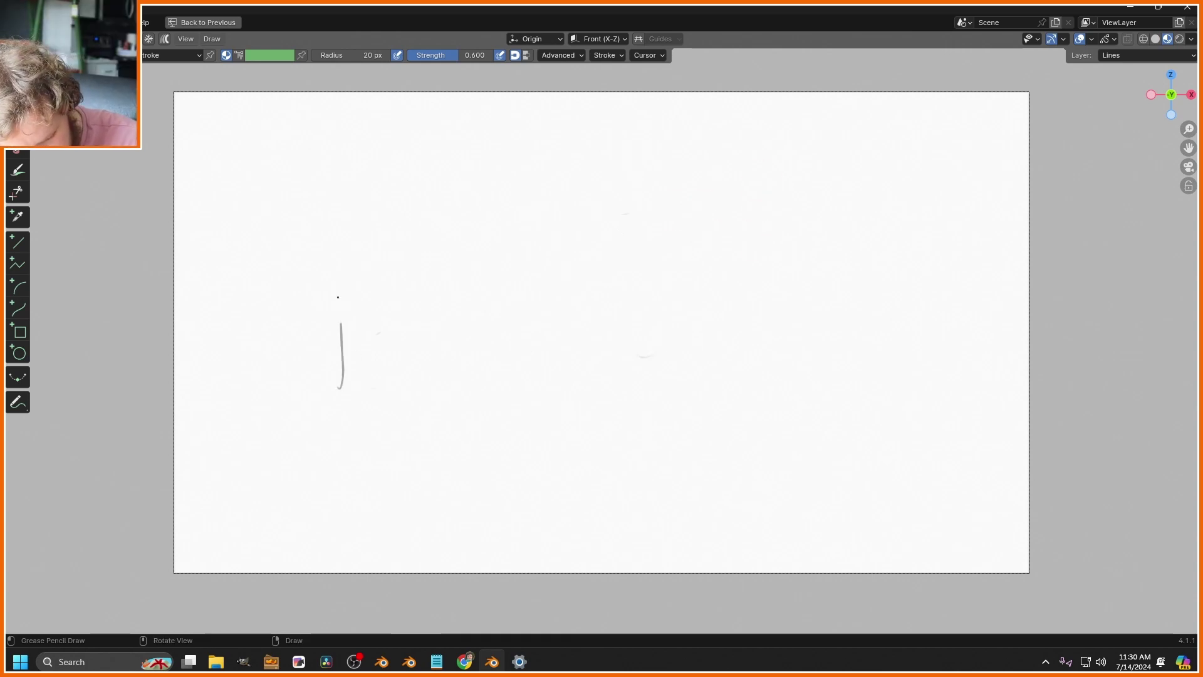
mouse_move(335, 270)
left_mouse_down()
mouse_move(472, 354)
mouse_move(323, 389)
left_mouse_up()
mouse_move(626, 342)
left_mouse_down()
mouse_move(595, 285)
mouse_move(743, 179)
mouse_move(810, 262)
mouse_move(630, 339)
left_mouse_up()
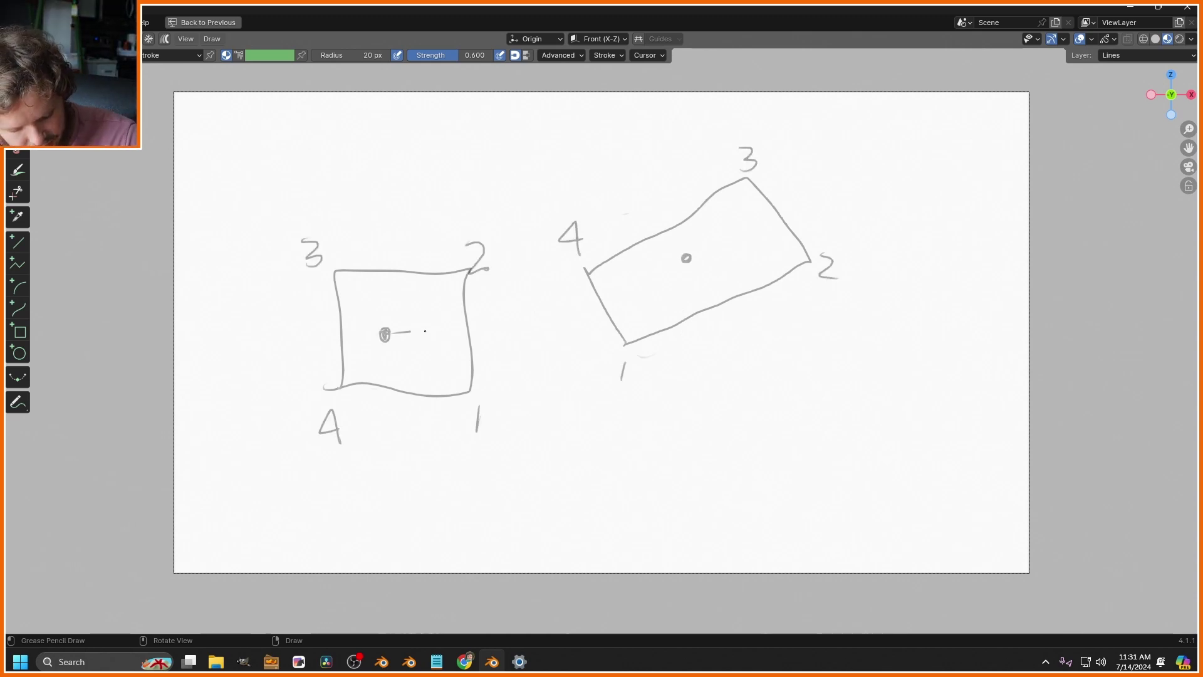
Draw an arrow between the centres, overlay a numbered unrotated square on the rotated rectangle, and circle both matching 4s.
left_click_drag(425, 330, 683, 266)
left_click_drag(683, 265, 656, 295)
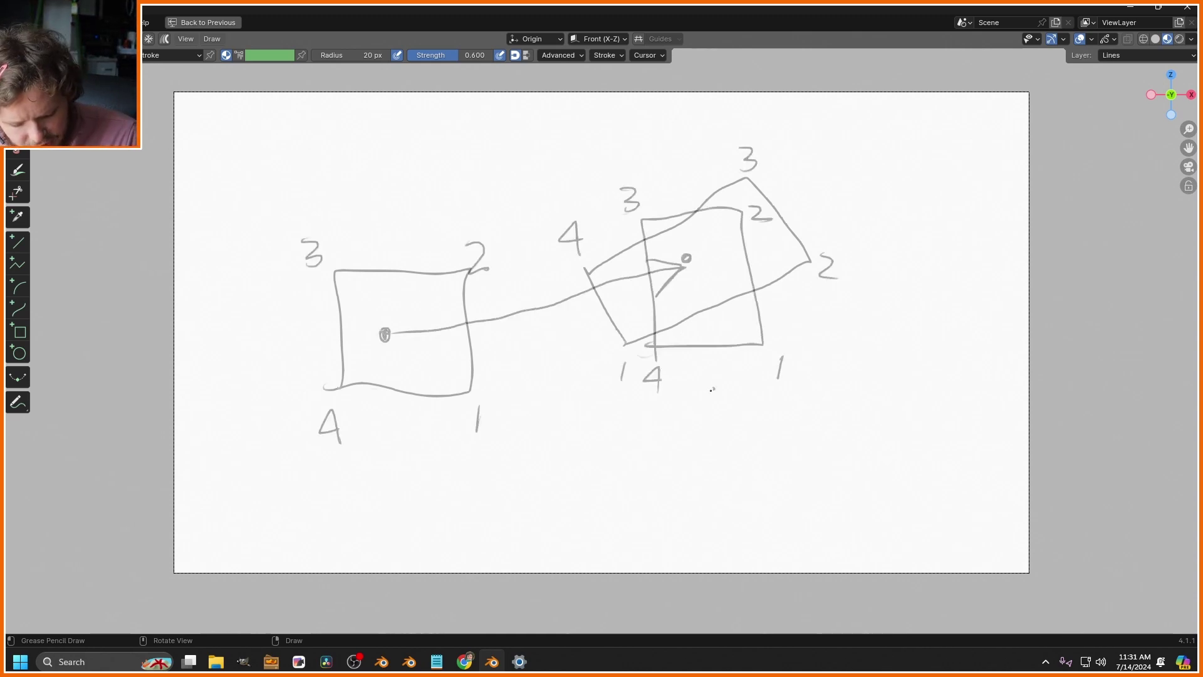
left_click_drag(712, 389, 674, 397)
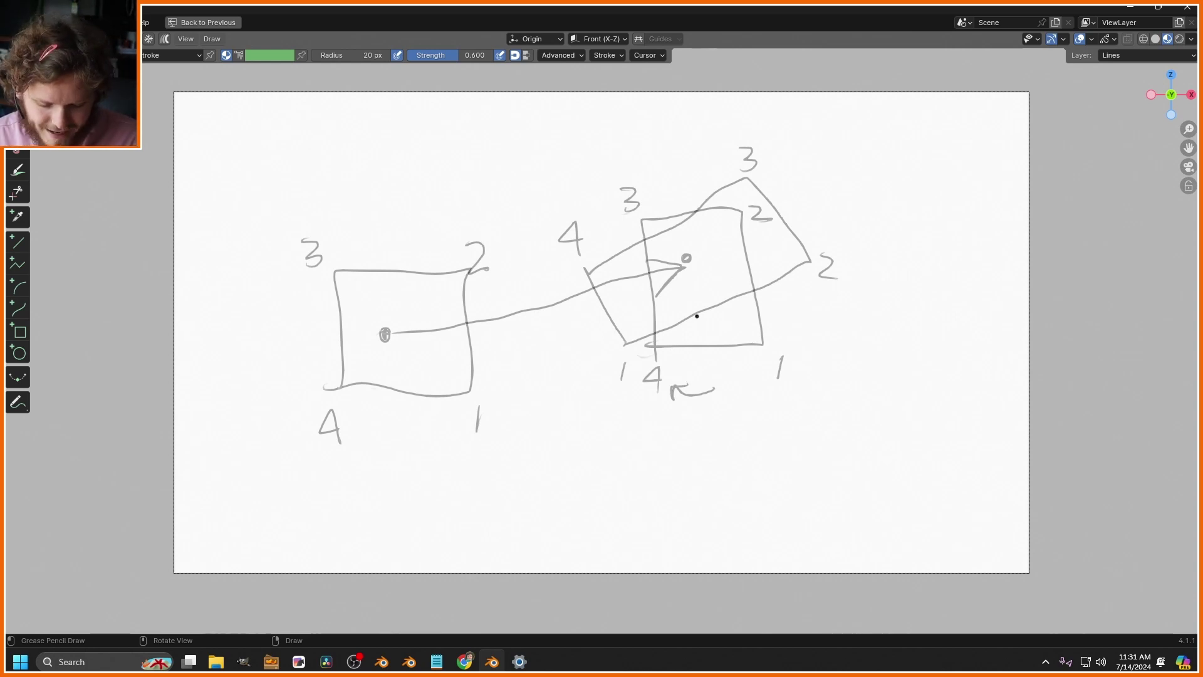
left_click_drag(644, 392, 649, 395)
left_click_drag(567, 251, 572, 273)
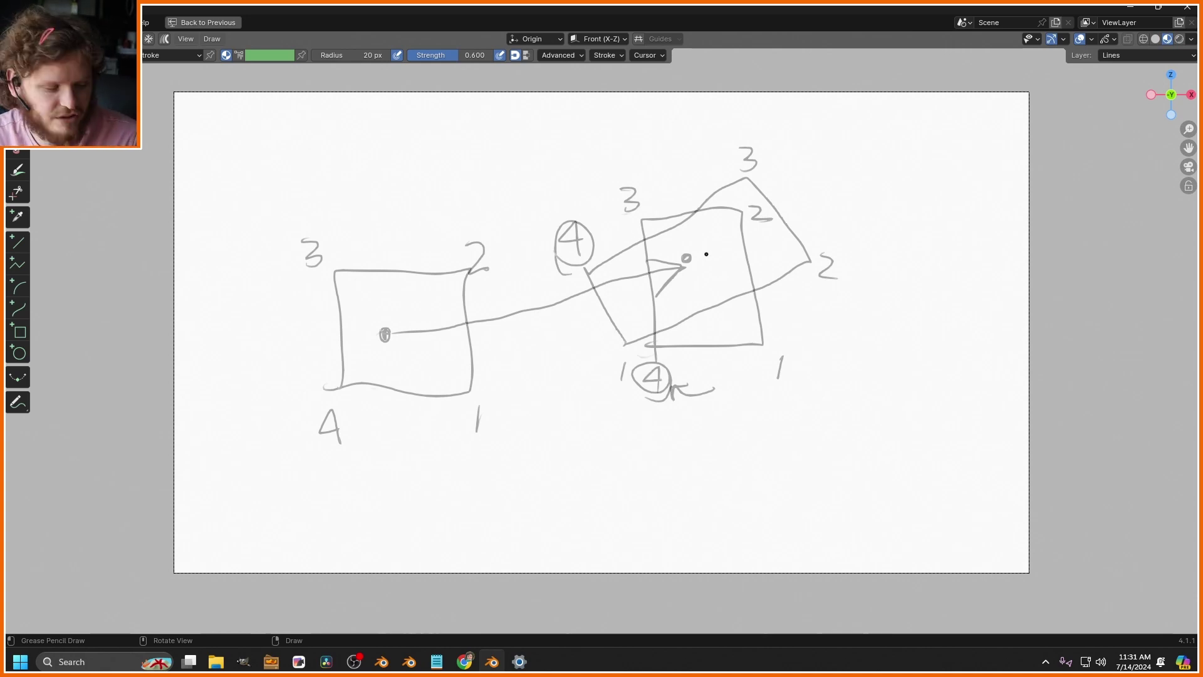
Duplicate the cylinder to about X 5.57, Y 3.16, Z 2.37 m and rotate it freely to about 112°, -37°, -262°.
right_click(475, 237)
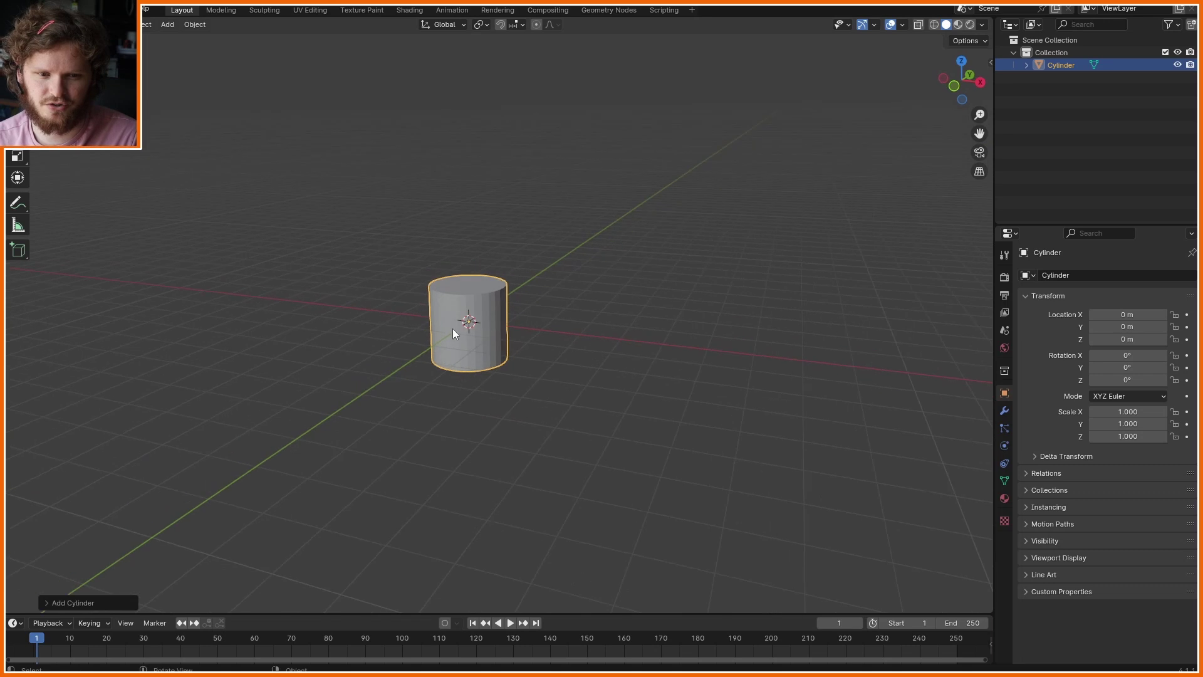
left_click(688, 233)
key("r")
key("r")
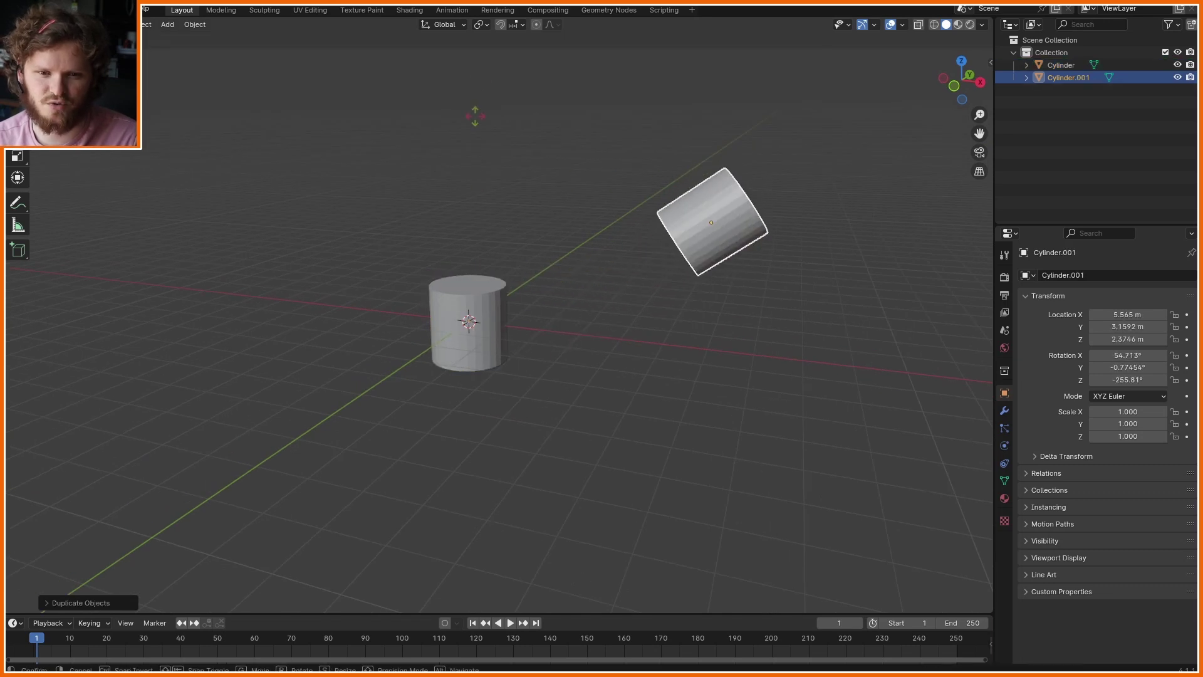
left_click(548, 282)
mouse_move(557, 295)
middle_mouse_down("ctrl")
mouse_move(560, 265)
mouse_move(512, 272)
middle_mouse_up("ctrl")
key("d")
mouse_move(381, 359)
left_mouse_down()
mouse_move(774, 202)
mouse_move(654, 195)
left_mouse_up()
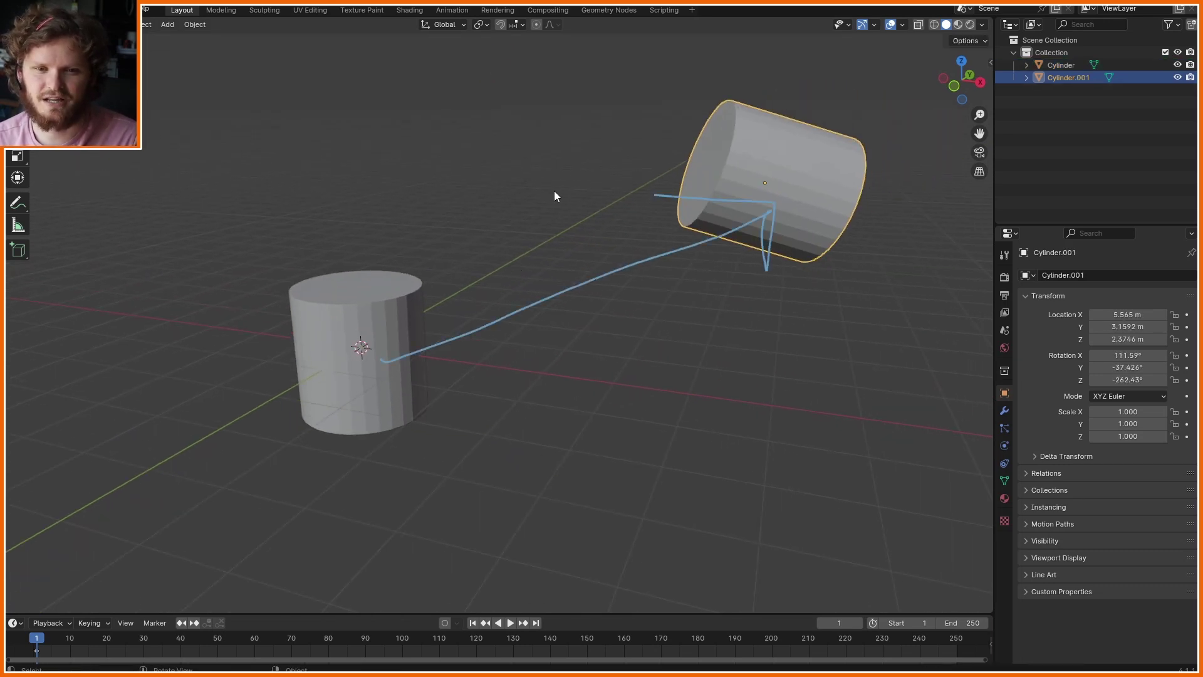
key("ctrl+z")
Add a Vector Attribute Statistic node above the main link, fed by the Group Input geometry.
key("n")
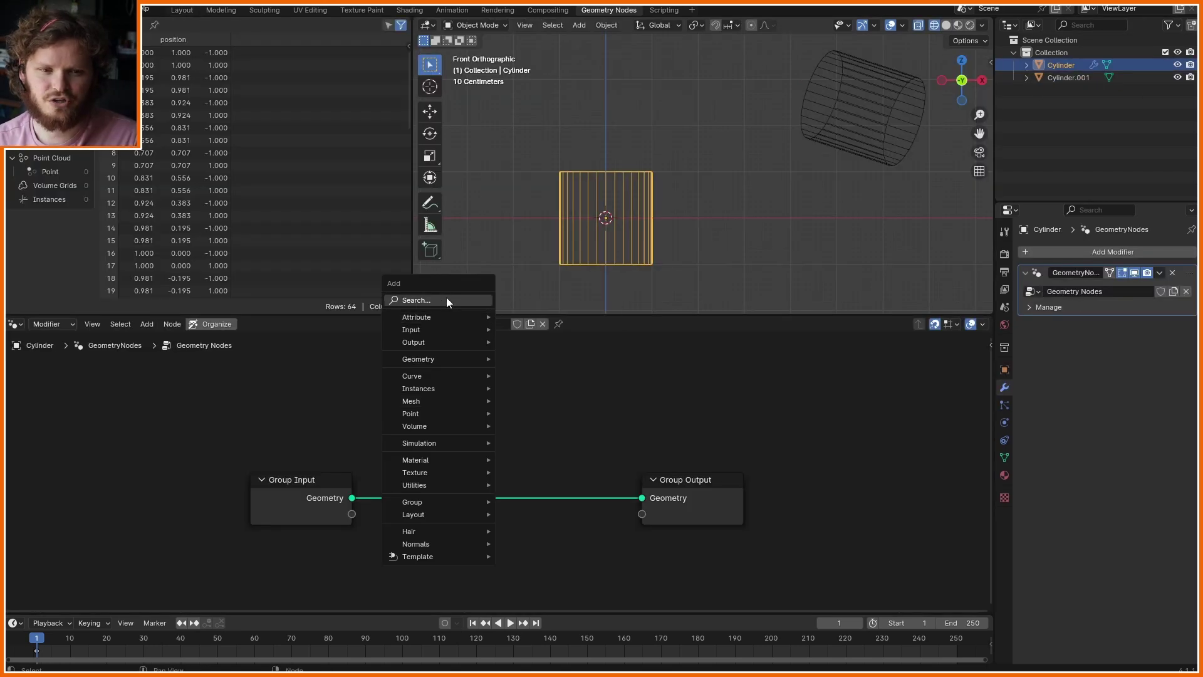
type("stat")
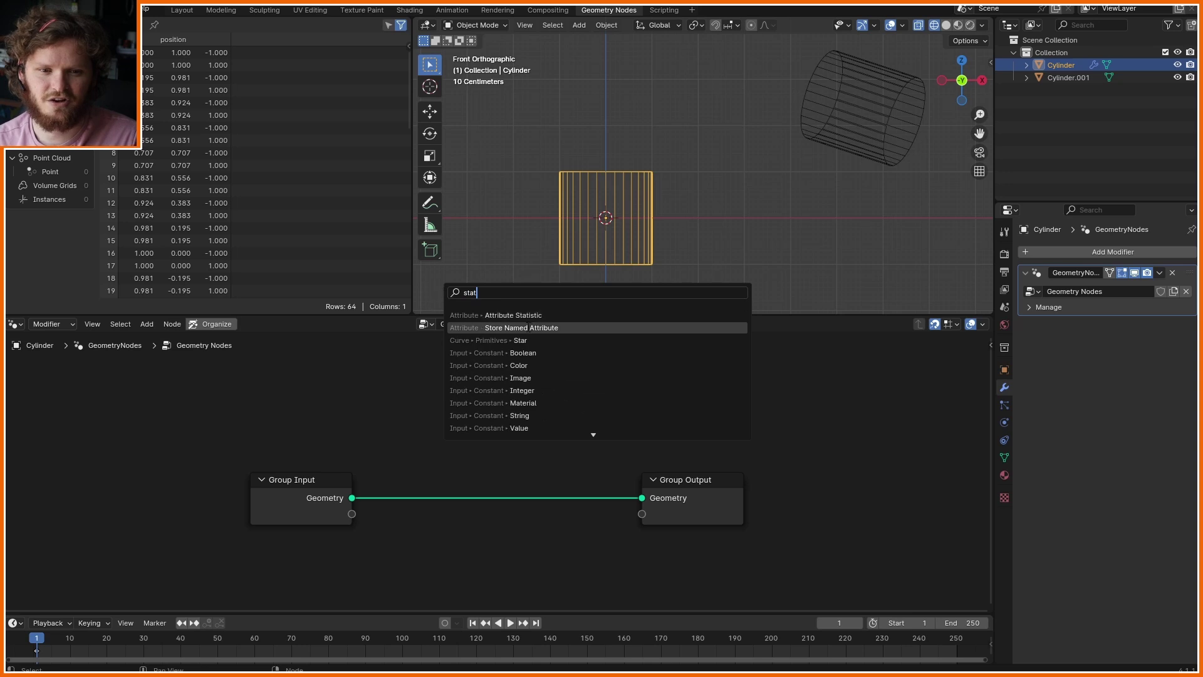
left_click(467, 315)
left_click(462, 248)
key("ctrl+space")
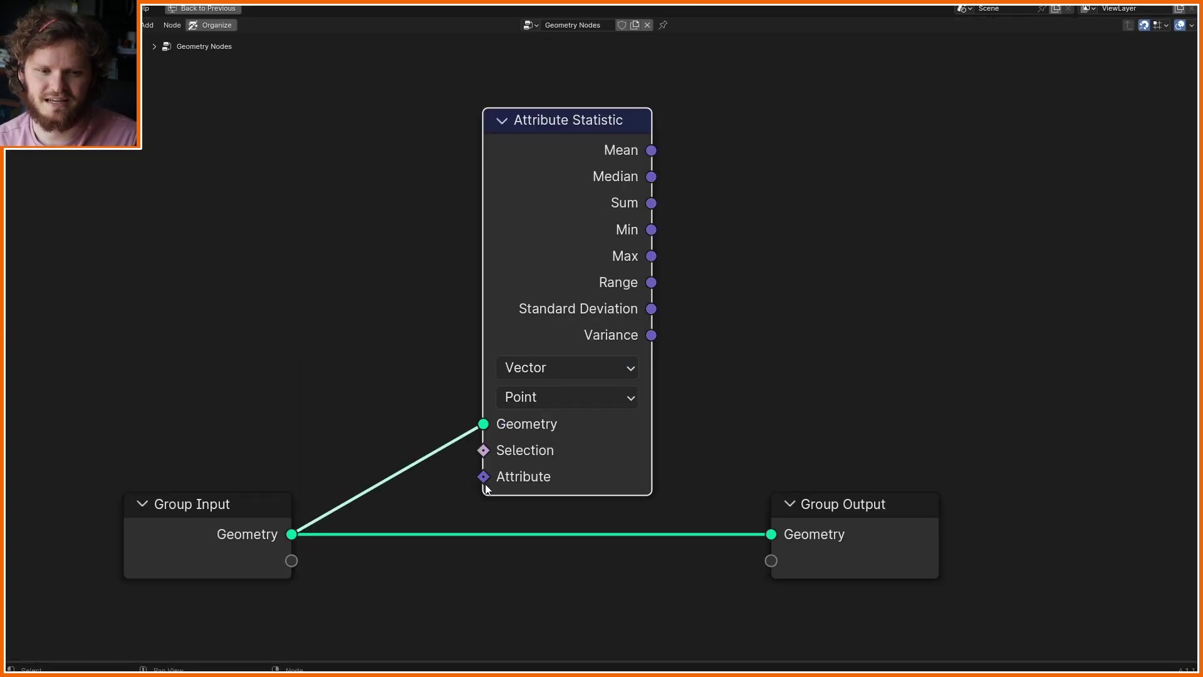
Feed a Position node into the statistic's Attribute input and place them as a COM node group outputting Mean.
left_click_drag(483, 476, 216, 363)
type("pos")
key("Return")
left_click(285, 433)
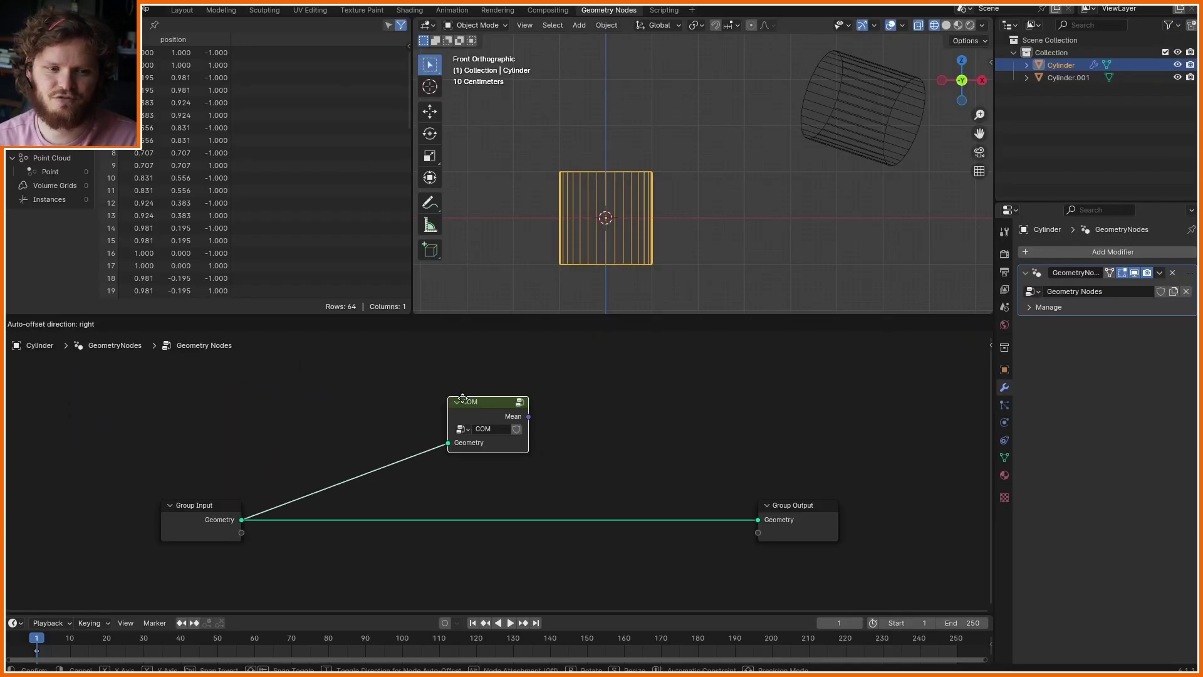
left_click(475, 399)
key("Home")
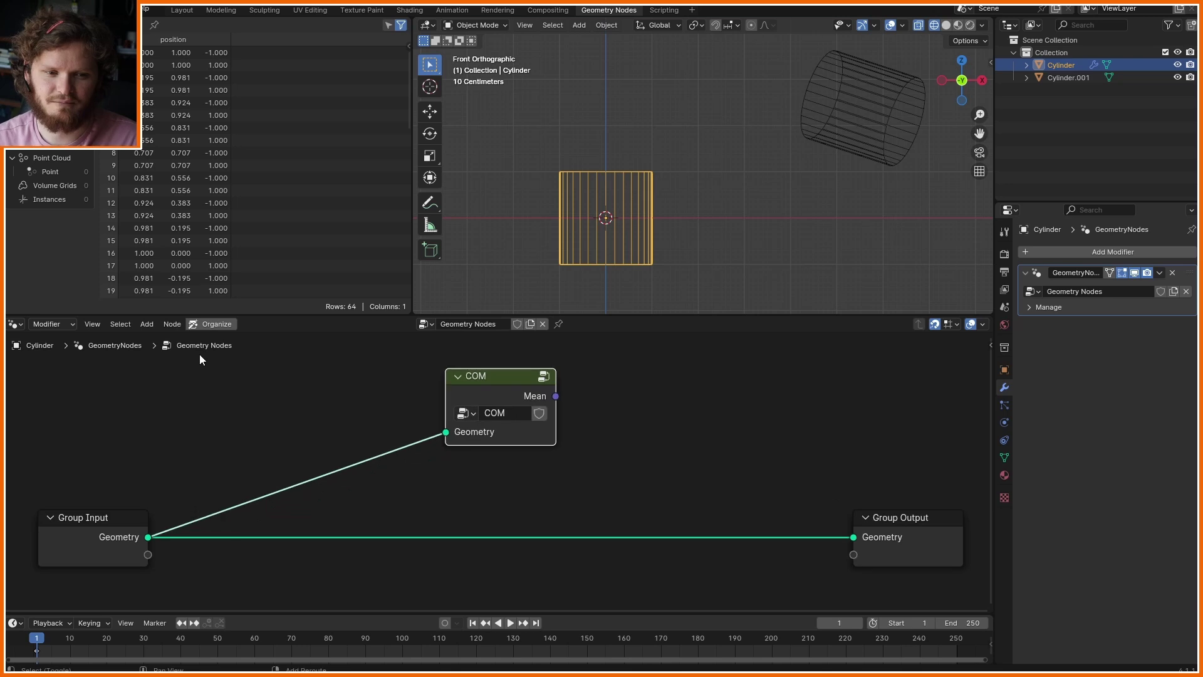
Add an Object Info node below Group Input, set it to Relative, and pick the tilted cylinder as its object.
key("shift+a")
left_click(198, 351)
type("obj")
key("Return")
left_click(43, 612)
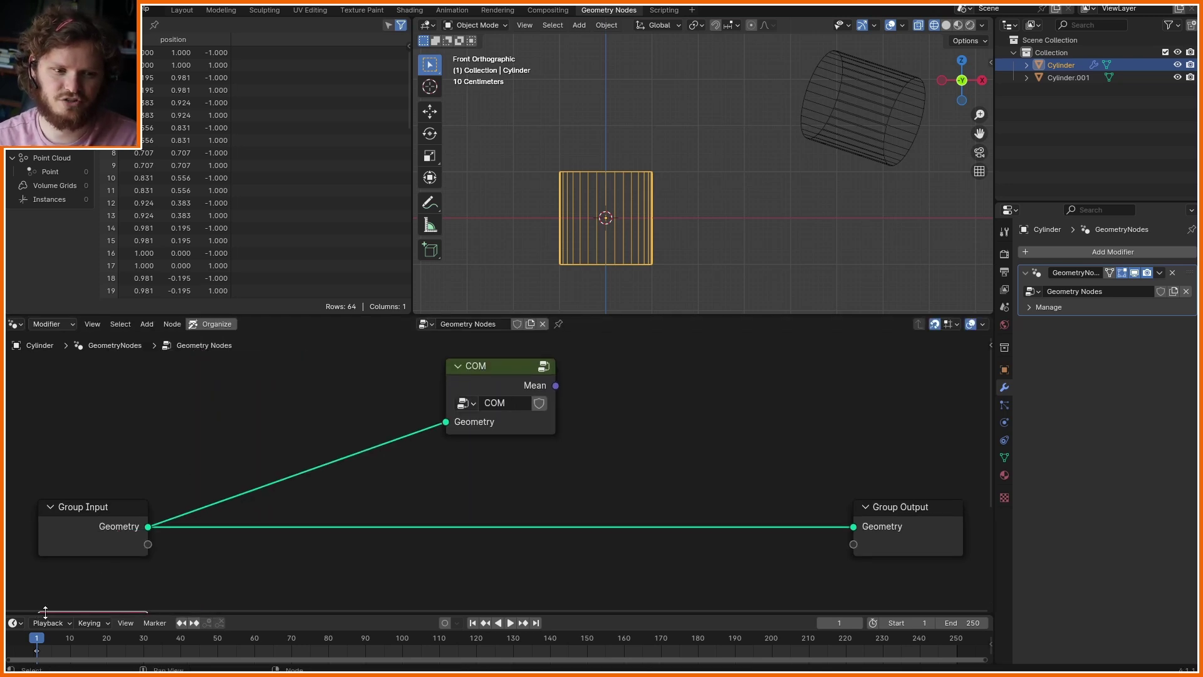
middle_click_drag(43, 613, 81, 520)
scroll(82, 520, "down", 6)
left_click(282, 563)
left_click(292, 574)
left_click(875, 143)
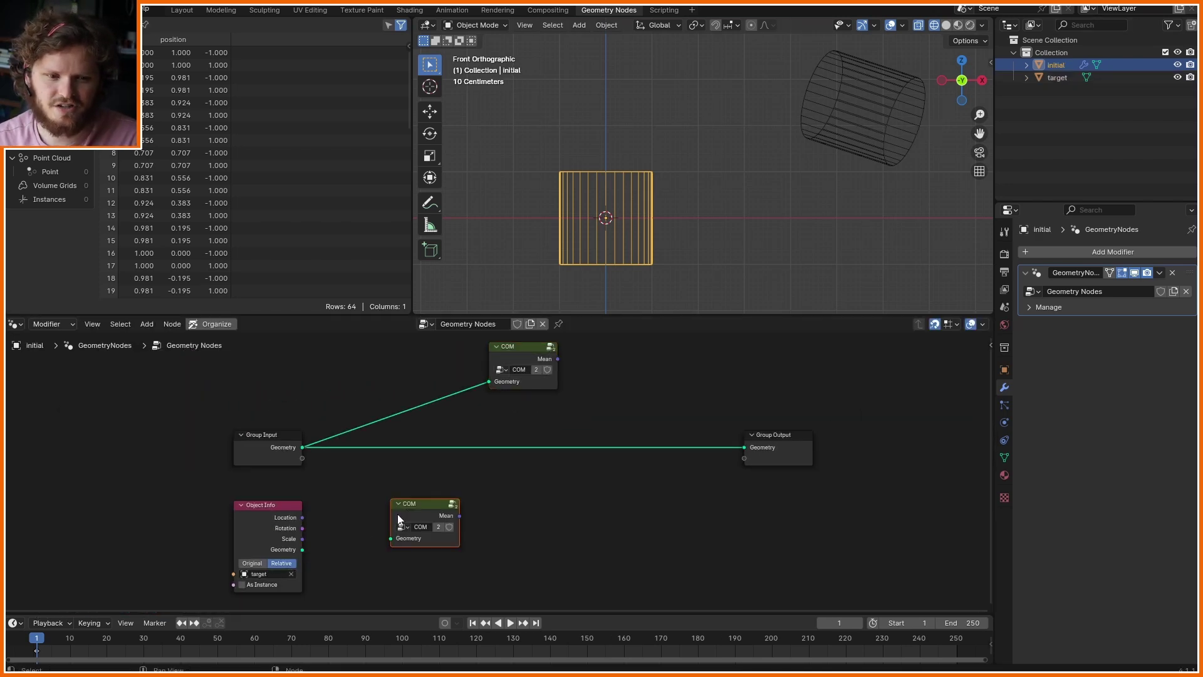
Connect the Object Info geometry to the second COM node and move the upper COM node closer to Group Input.
right_click_drag(263, 551, 404, 526, "alt")
scroll(463, 520, "up", 1)
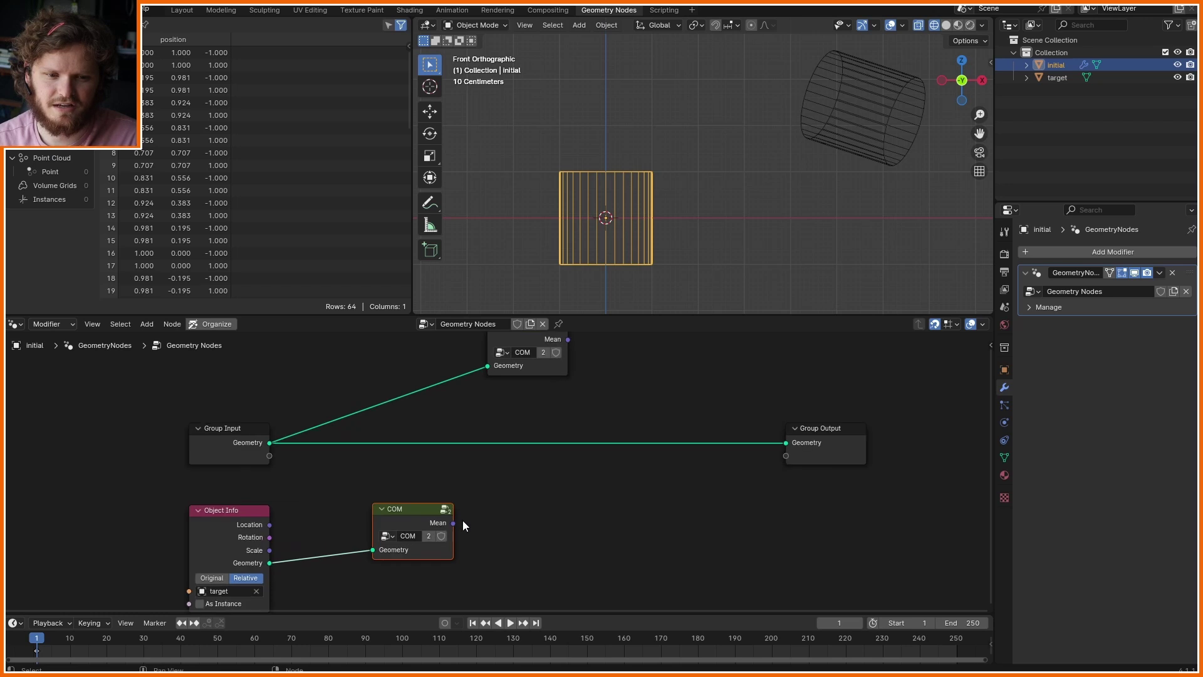
middle_click_drag(478, 416, 449, 474)
left_click_drag(492, 386, 365, 442)
Annotate an arrow in the viewport from the upright cylinder's centre to the tilted cylinder's centre.
middle_click_drag(673, 194, 655, 211, "shift")
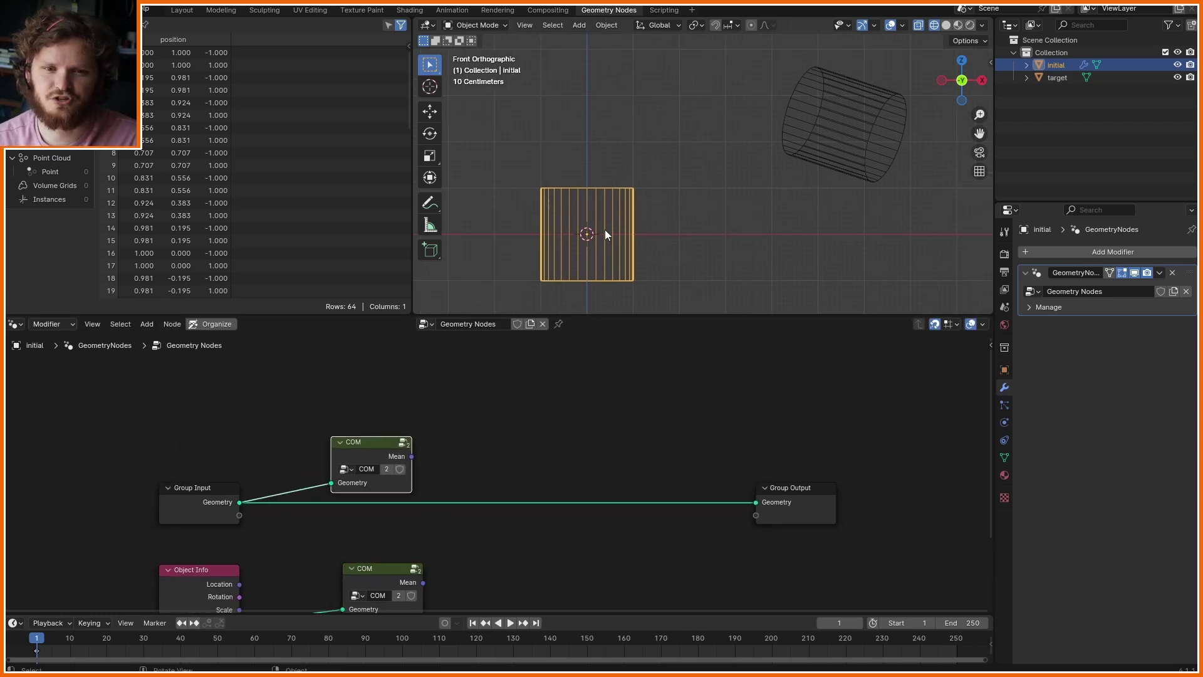
mouse_move(584, 236)
left_mouse_down()
mouse_move(857, 127)
mouse_move(860, 157)
mouse_move(834, 113)
mouse_move(866, 117)
left_mouse_up()
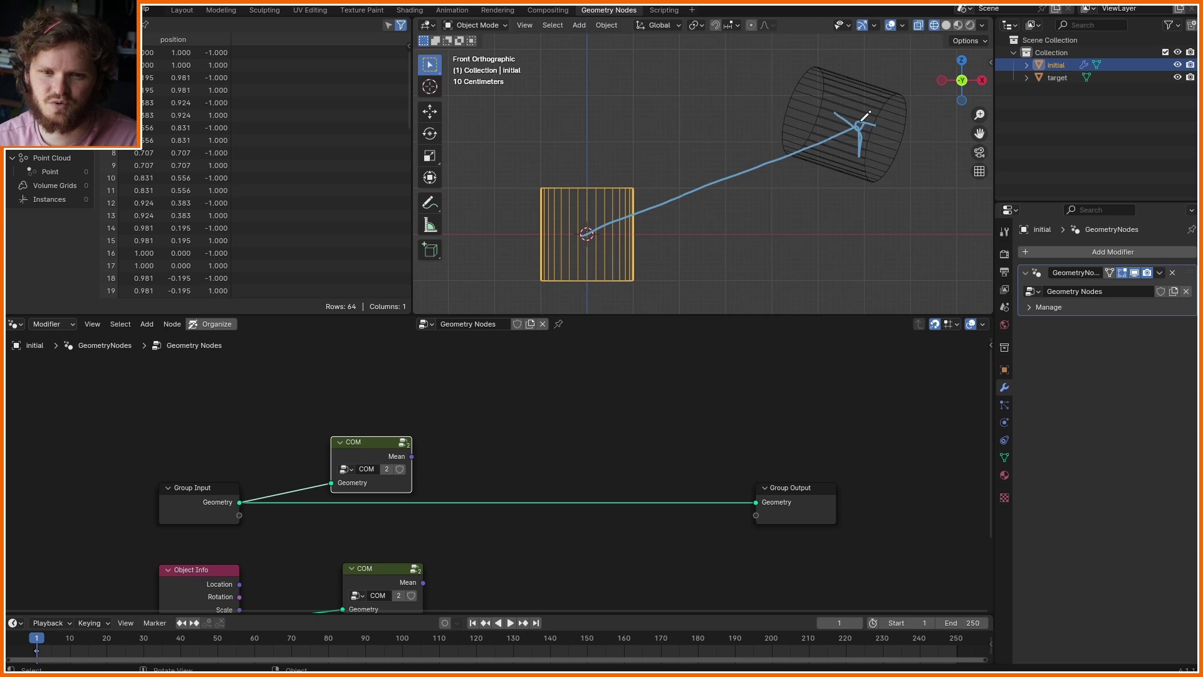
Add a vector Subtract node that subtracts the initial geometry's COM mean from the target's COM mean.
scroll(591, 487, "down", 2, "shift")
key("shift+a")
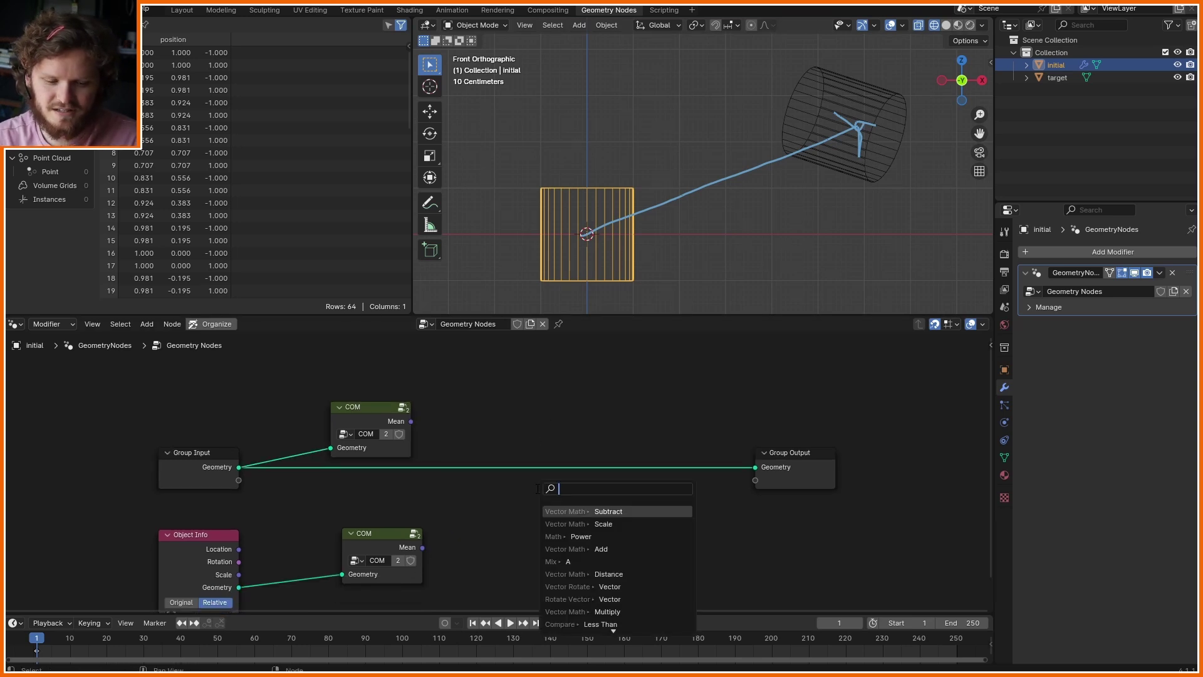
type("subt")
key("Return")
left_click(471, 488)
left_click_drag(411, 422, 468, 545)
Insert a Transform Geometry node before Group Output and drive its Translation with the Subtract vector.
key("shift+a")
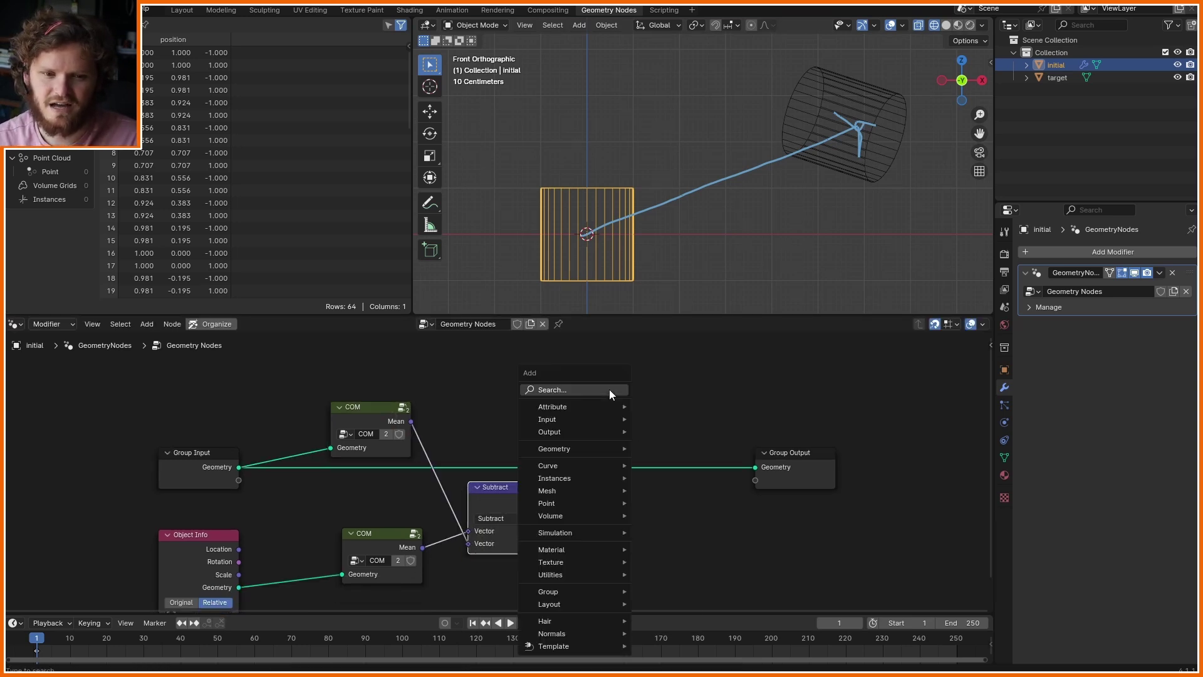
type("tra")
key("Return")
left_click(629, 403)
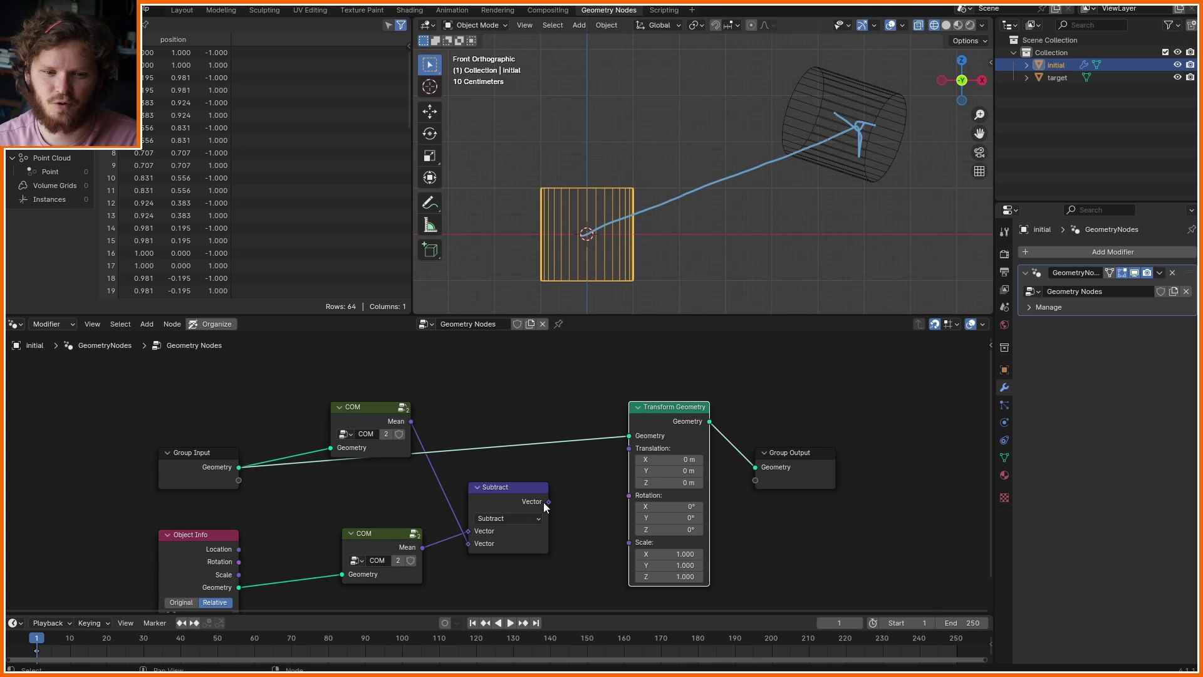
left_click_drag(548, 502, 633, 448)
Annotate two corresponding rim points on the overlapping cylinders, with lines to the shared centre and the angle theta between them.
middle_click_drag(838, 140, 762, 159, "shift")
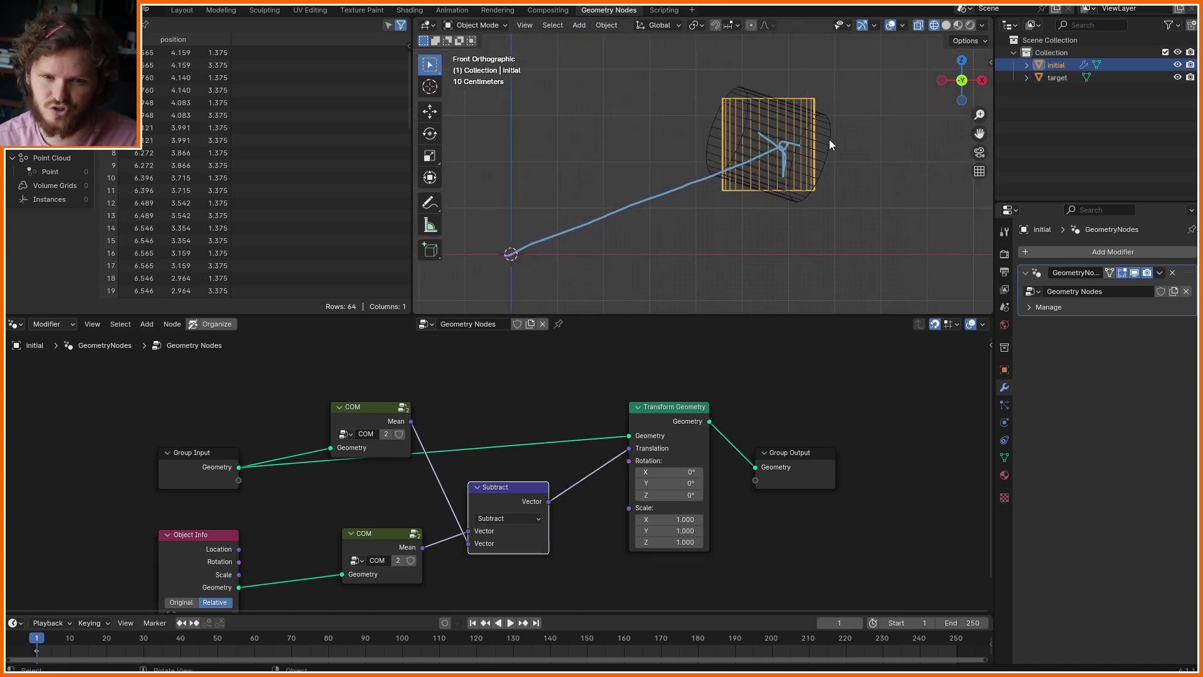
key("KP_Decimal")
middle_click_drag(678, 164, 681, 197)
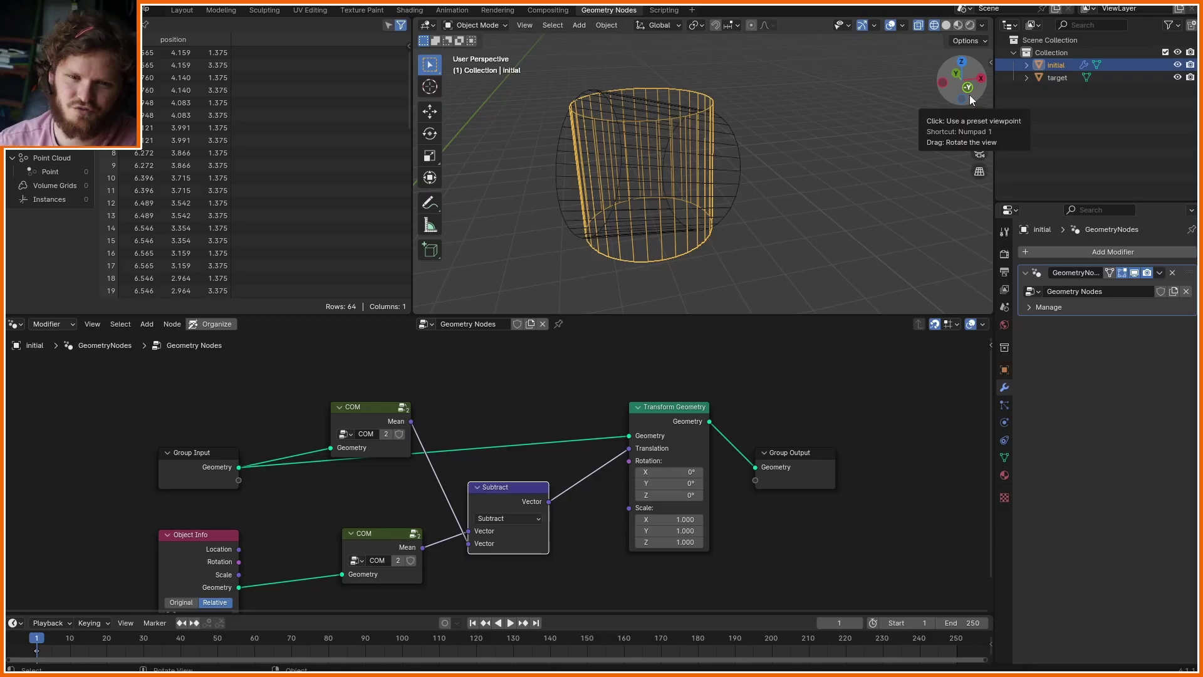
left_click(968, 95)
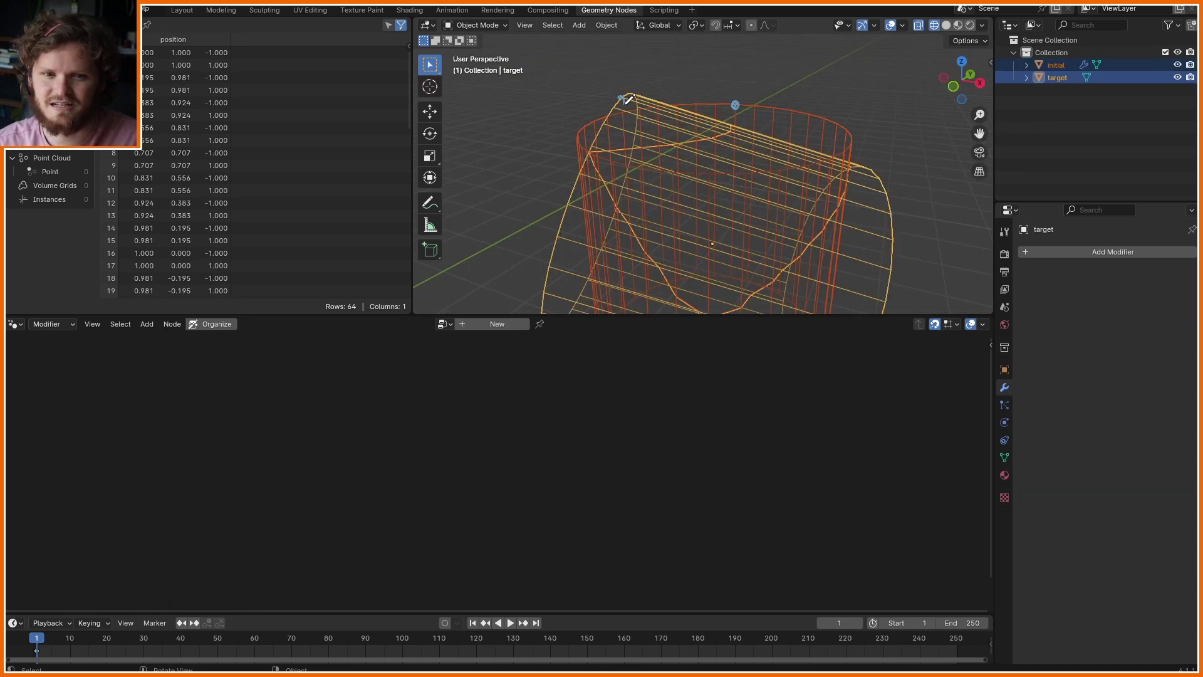
mouse_move(718, 100)
left_mouse_down()
mouse_move(698, 86)
mouse_move(639, 89)
mouse_move(710, 241)
mouse_move(730, 111)
left_mouse_up()
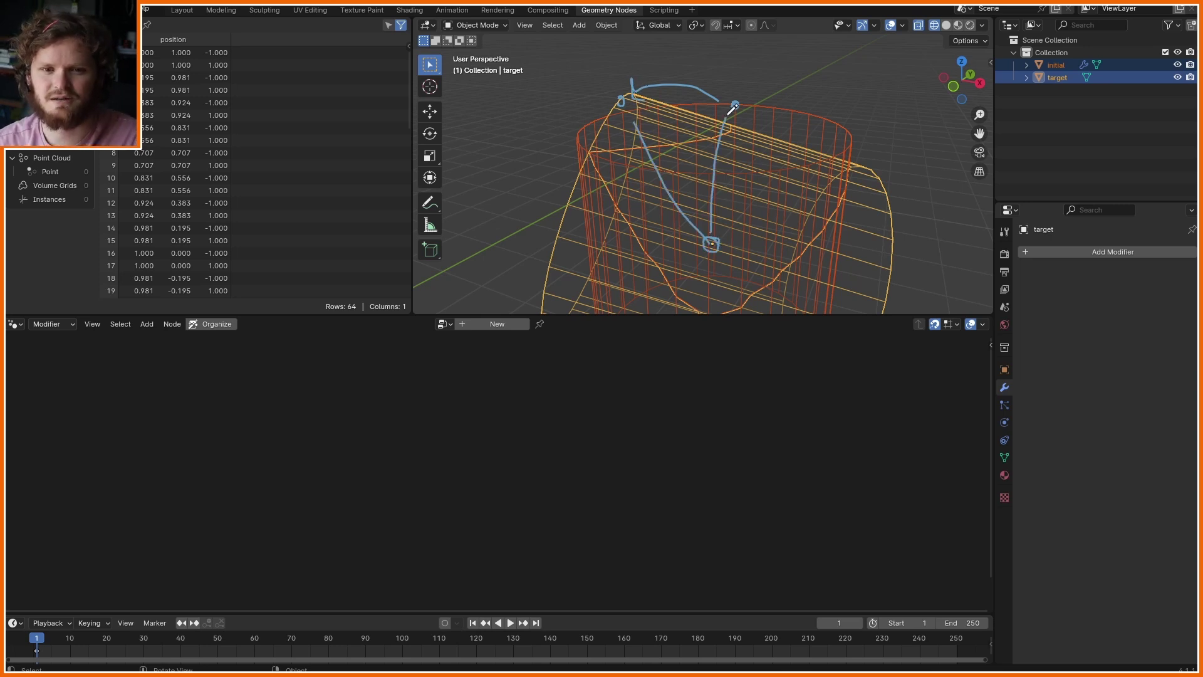
mouse_move(702, 181)
left_mouse_down()
mouse_move(679, 168)
mouse_move(679, 196)
left_mouse_up()
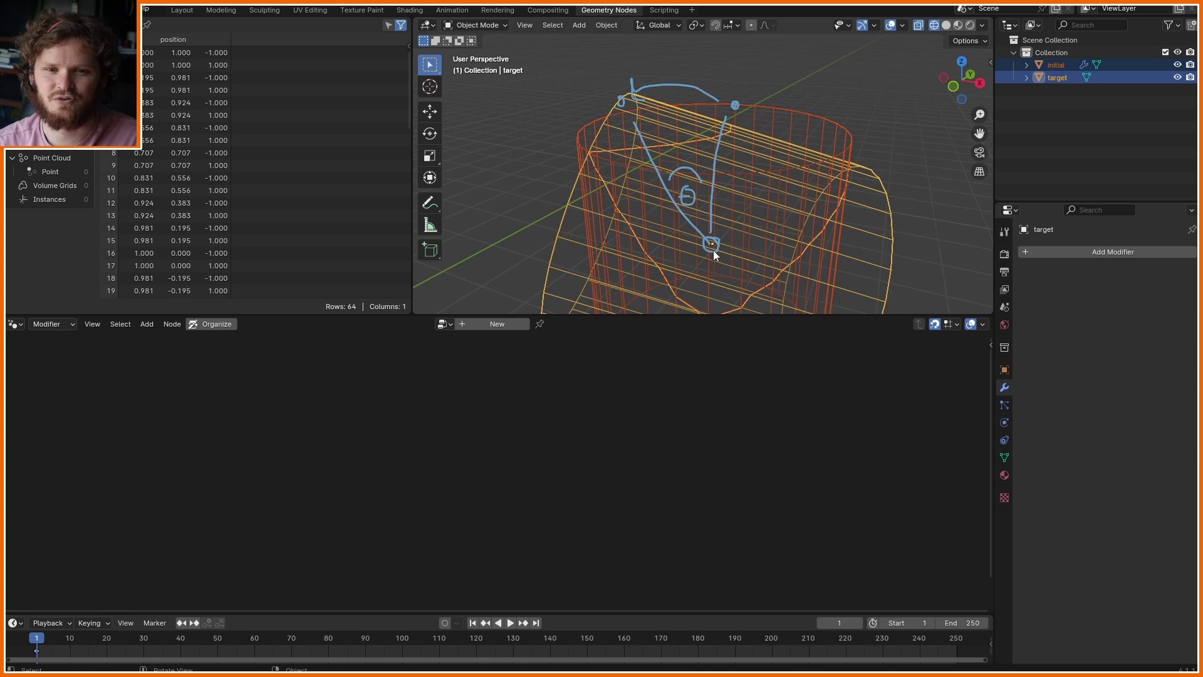
Annotate an arrow pointing outward from the cylinders' shared centre in the viewport, and clear the annotations.
mouse_move(712, 250)
middle_mouse_down()
mouse_move(733, 250)
mouse_move(645, 261)
middle_mouse_up()
mouse_move(661, 258)
left_mouse_down()
mouse_move(827, 254)
mouse_move(746, 273)
left_mouse_up()
left_click_drag(791, 226, 843, 250)
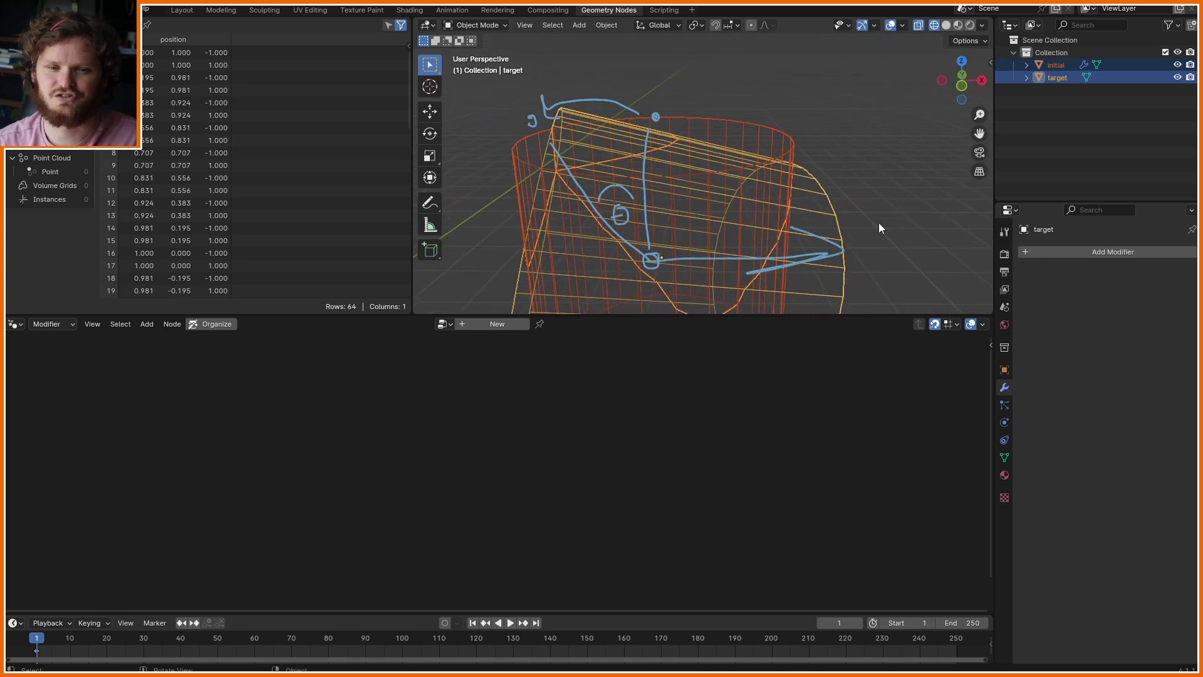
right_click_drag(843, 246, 768, 259)
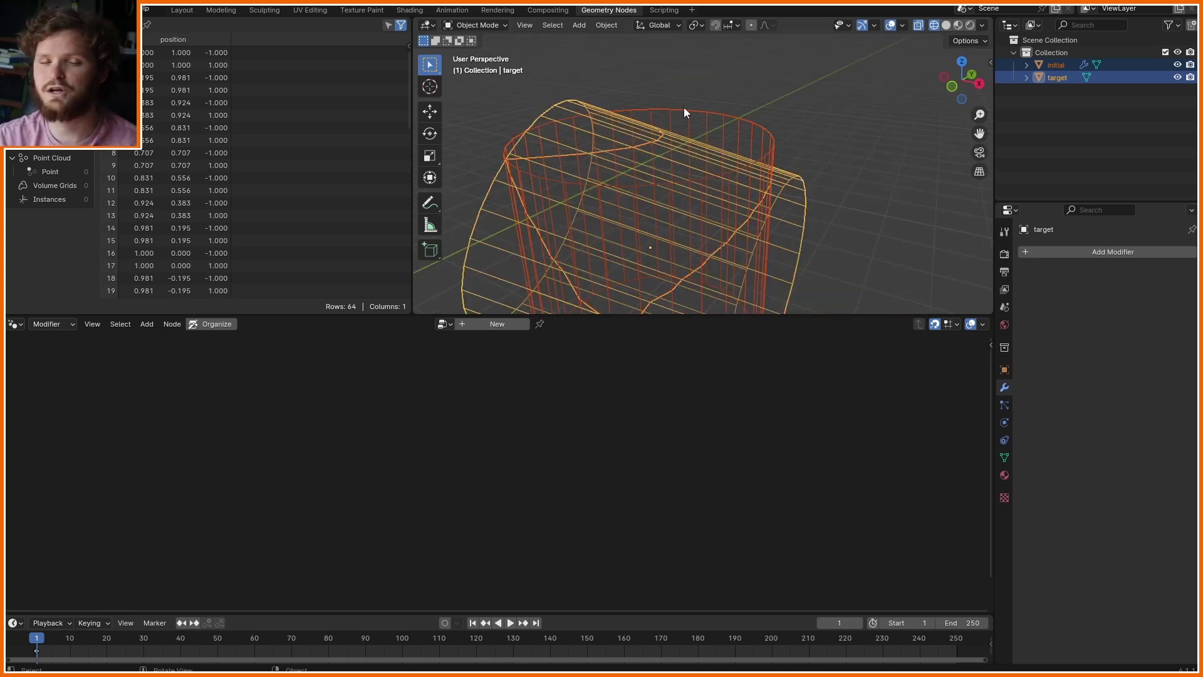
Select the initial cylinder and add a Sample Index node fed by the target's Object Info geometry.
left_click(683, 107)
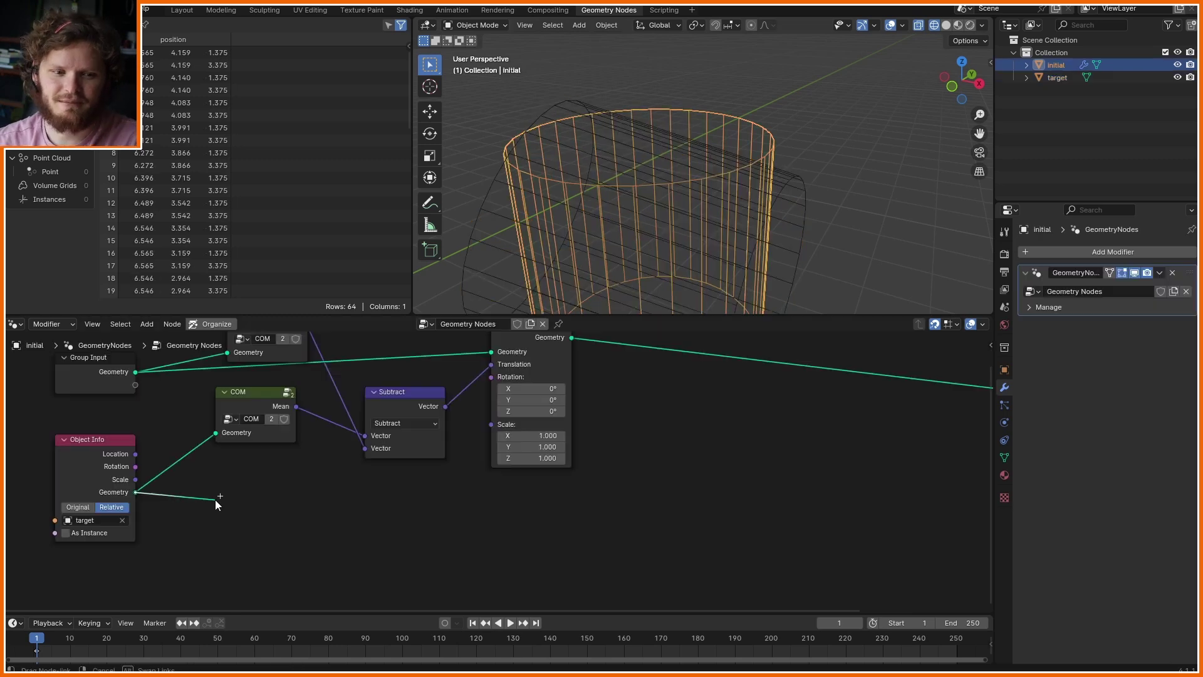
key("shift+a")
type("sample in")
key("Return")
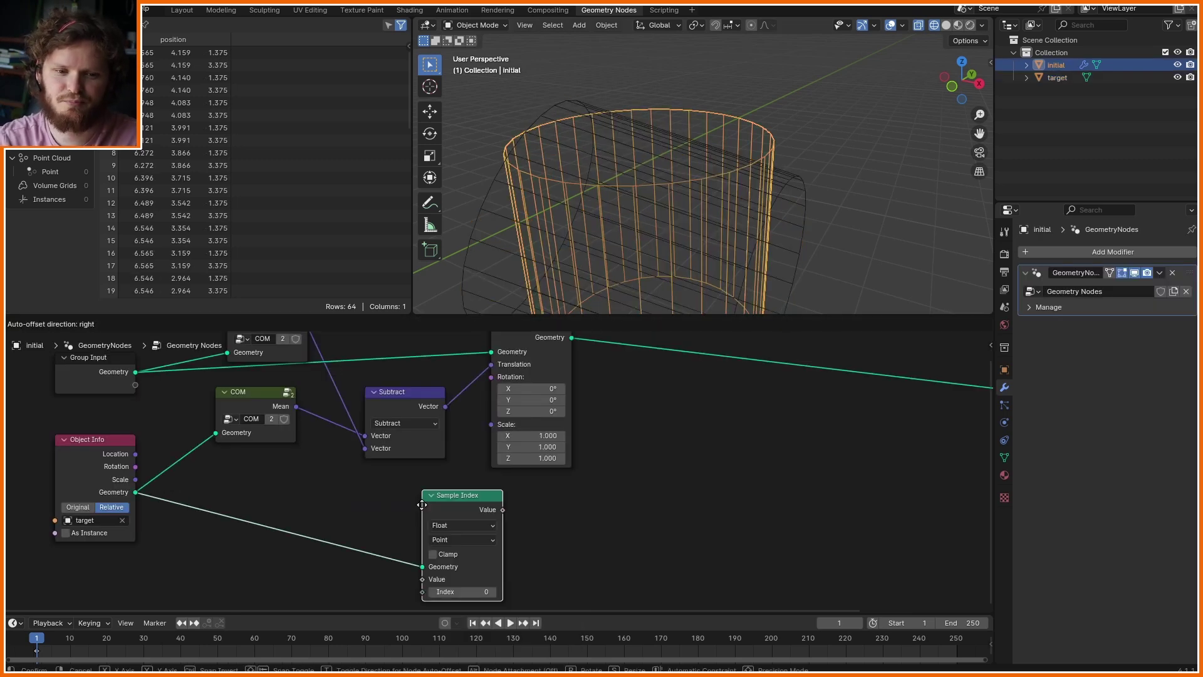
left_click(493, 488)
middle_click_drag(509, 500, 510, 439)
scroll(504, 485, "up", 2)
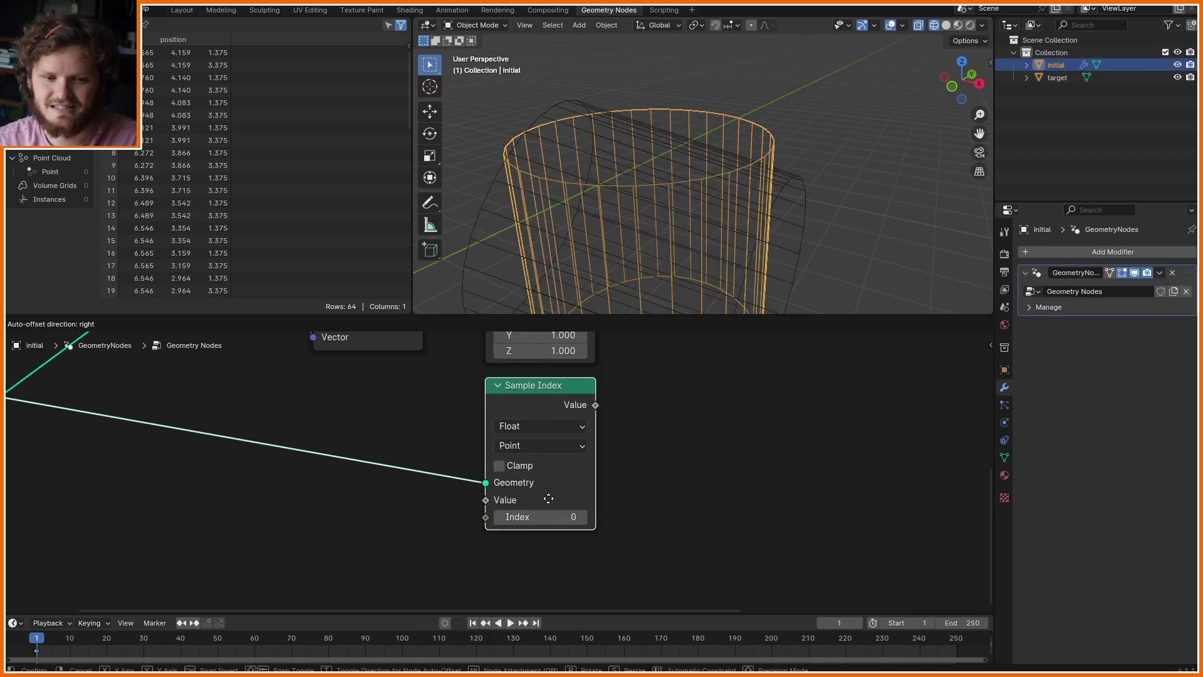
Set Sample Index to Vector data, feeding its Index from an Index node and its Value from a Position node.
left_click_drag(485, 517, 258, 518)
key("Return")
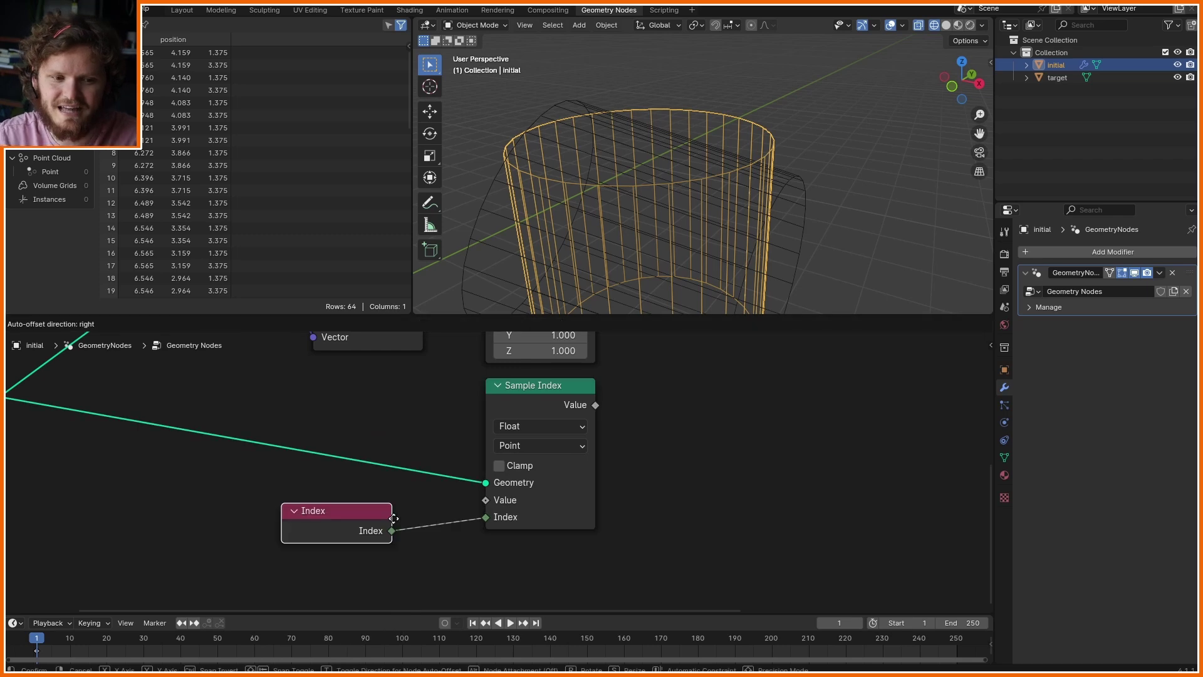
scroll(394, 518, "down", 2)
scroll(456, 429, "up", 3)
left_click(452, 399)
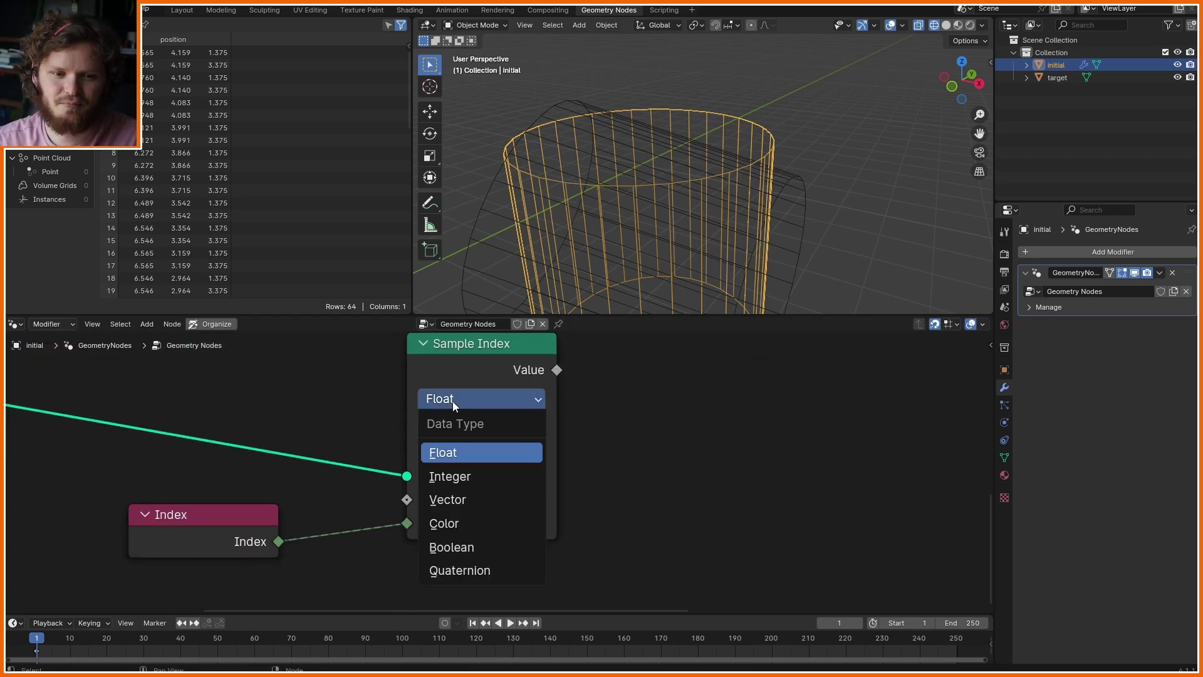
left_click(440, 499)
left_click_drag(407, 499, 118, 504)
key("Return")
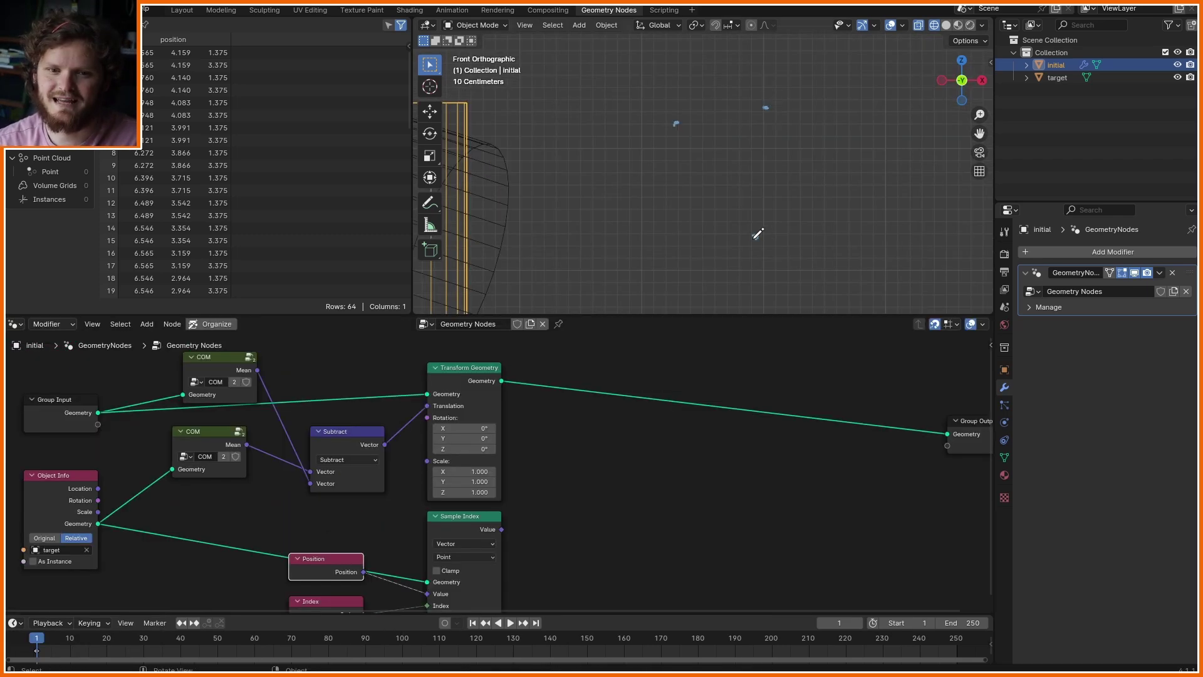
Annotate two arrows in the viewport from a common centre to the two marked points, and circle both points.
mouse_move(755, 237)
left_mouse_down()
mouse_move(765, 110)
mouse_move(776, 130)
left_mouse_up()
left_click_drag(751, 242, 676, 136)
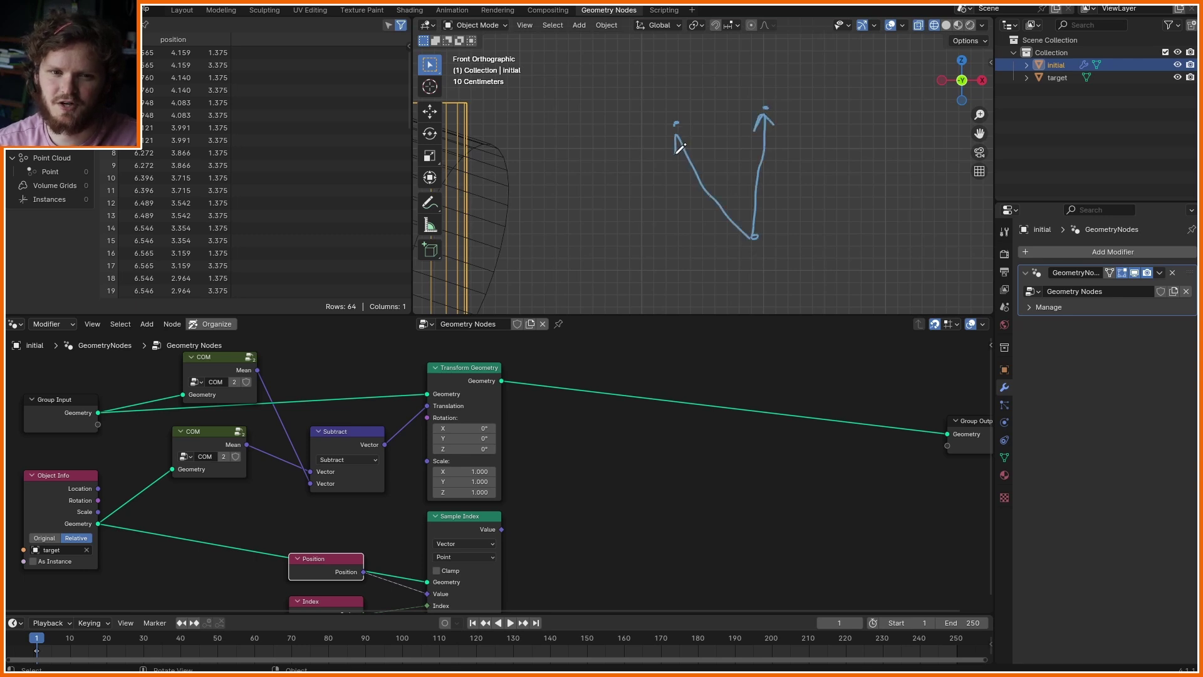
left_click_drag(768, 89, 787, 87)
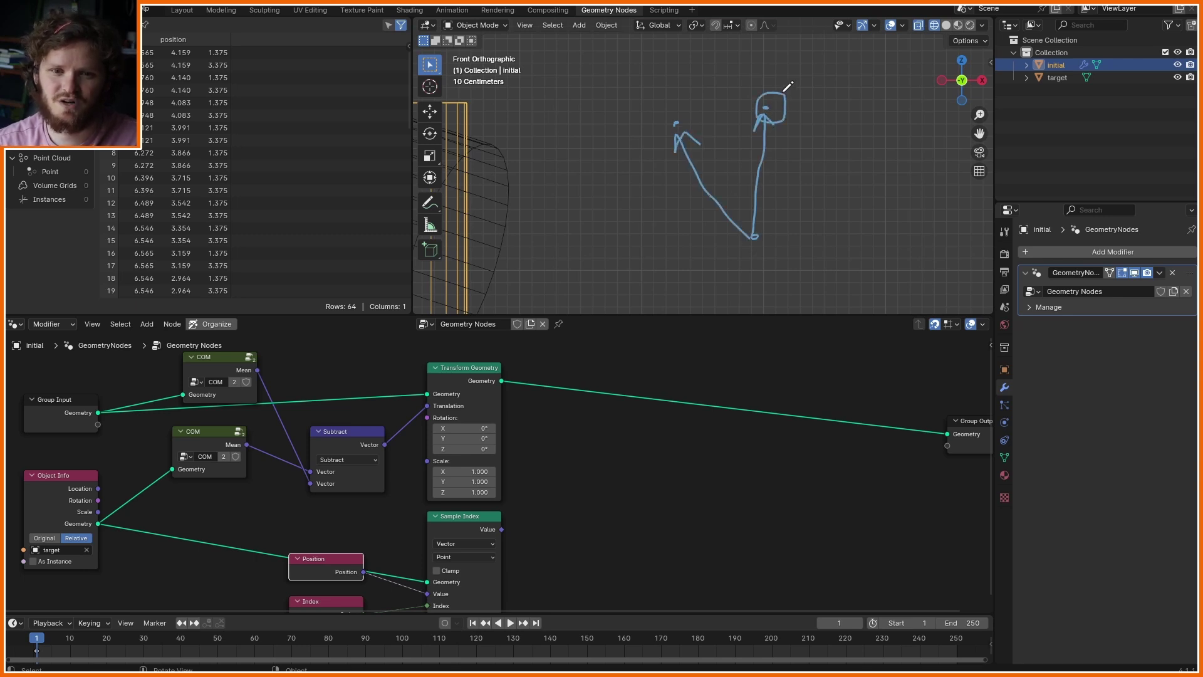
left_click_drag(690, 113, 690, 116)
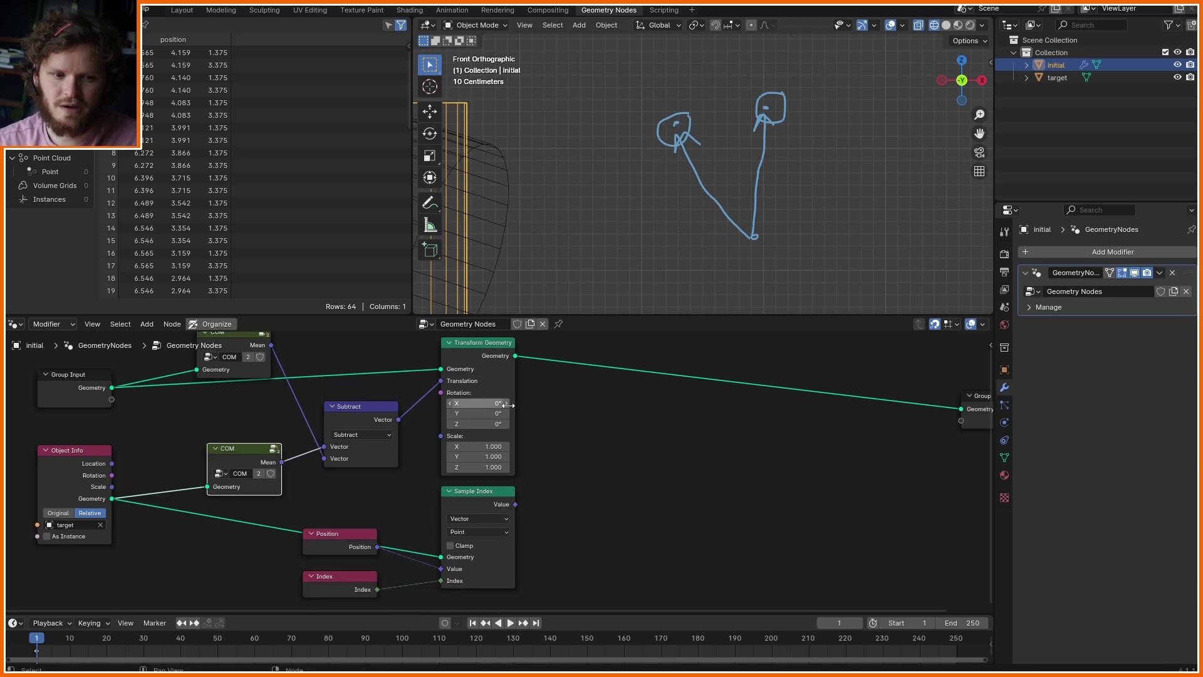
Move the Transform Geometry node and its translation Subtract node upward to free space for further nodes.
left_click_drag(573, 434, 330, 367)
key("g")
left_click(347, 326)
Add two vector Subtract nodes that take the target's COM mean minus Position and minus the Sample Index value.
left_click_drag(282, 462, 619, 438)
type("subt")
key("Return")
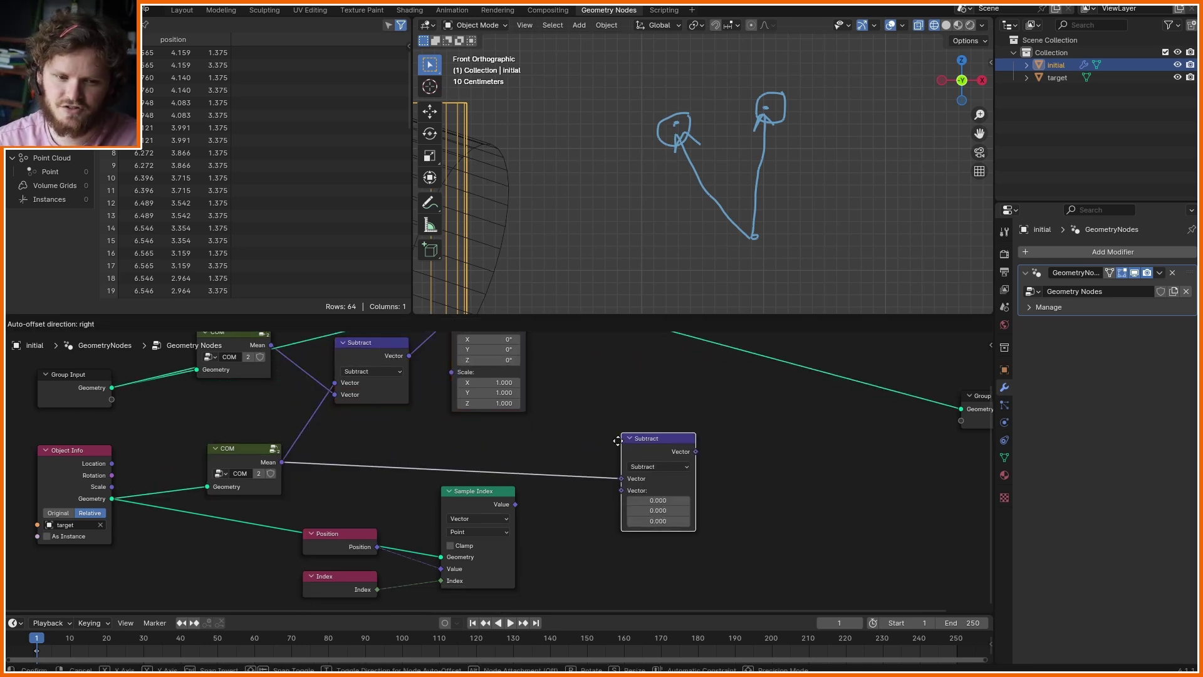
scroll(620, 439, "up", 2)
left_click(572, 379)
right_click_drag(190, 524, 570, 437, "alt")
middle_click_drag(489, 501, 534, 427)
left_click_drag(390, 551, 654, 373)
left_click_drag(518, 481, 531, 508)
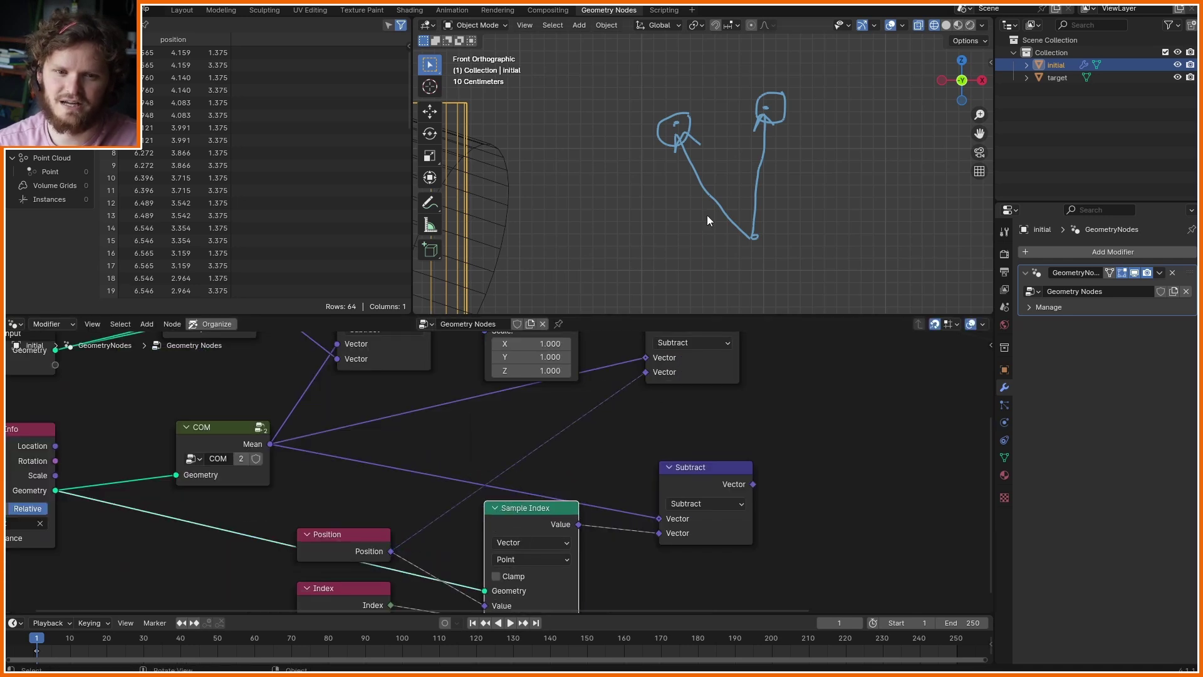
Annotate extra lines alongside both arrows in the viewport and an arc marking the angle between them.
left_click_drag(756, 233, 776, 134)
left_click_drag(689, 136, 703, 213)
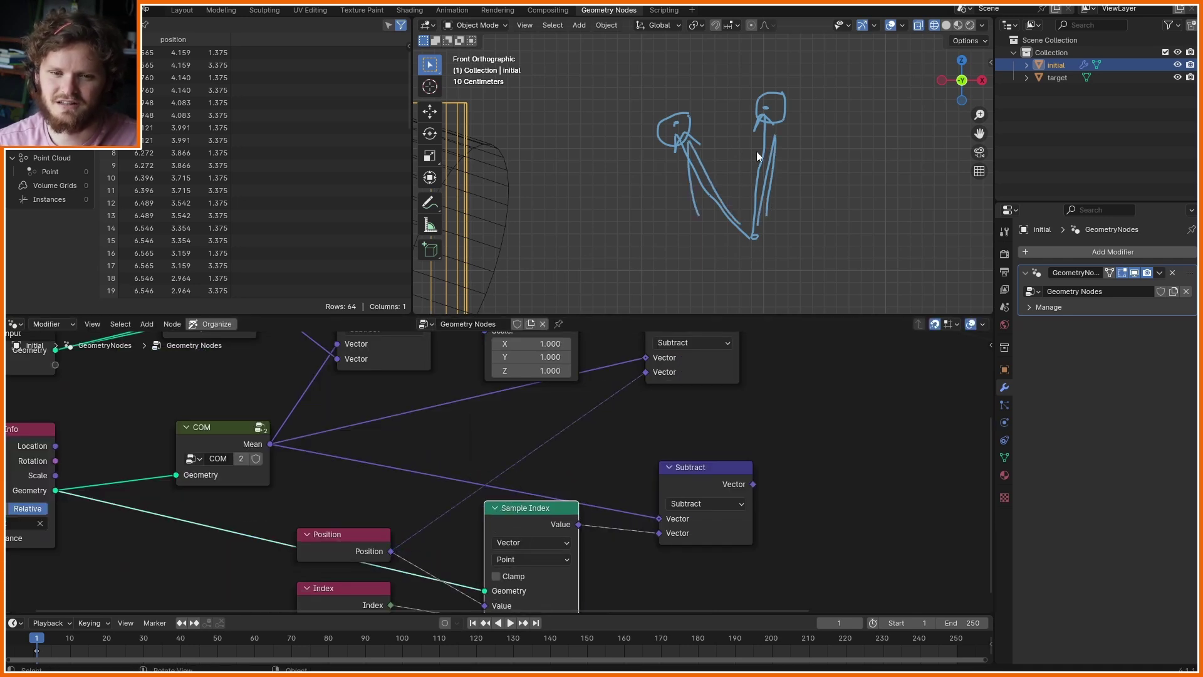
Add a Normalize node driven by the Subtract vector that uses Position.
middle_click_drag(743, 418, 576, 419)
left_click_drag(569, 469, 543, 416)
middle_click_drag(573, 394, 573, 451)
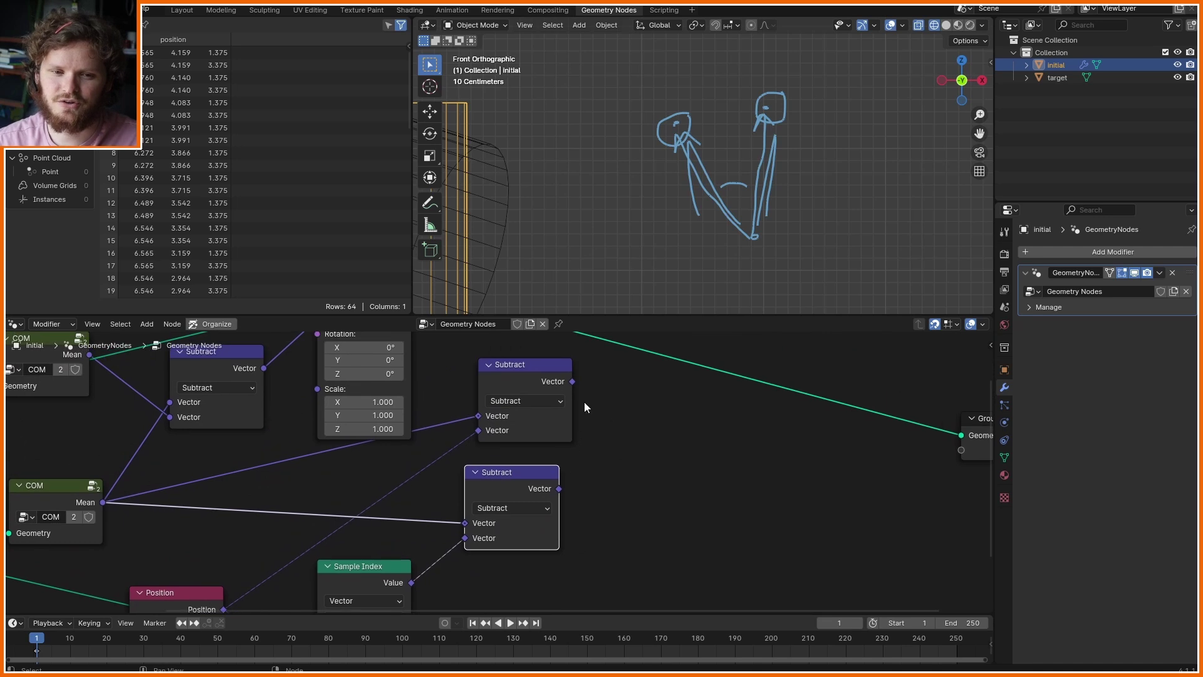
left_click_drag(572, 381, 626, 445)
type("norm")
key("Return")
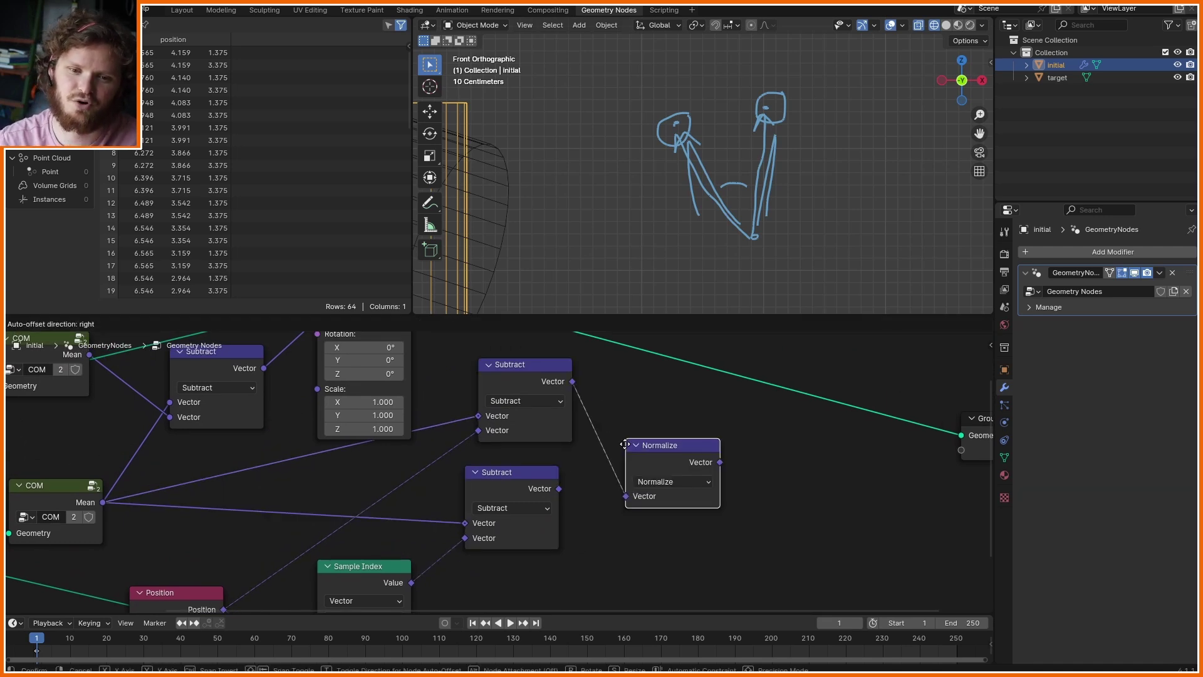
left_click(626, 445)
Add a second Normalize node driven by the Subtract vector that uses the Sample Index value.
left_click_drag(499, 489, 501, 535)
key("shift+d")
left_click(686, 567)
right_click_drag(637, 537, 712, 538, "alt")
middle_click_drag(676, 540, 574, 497)
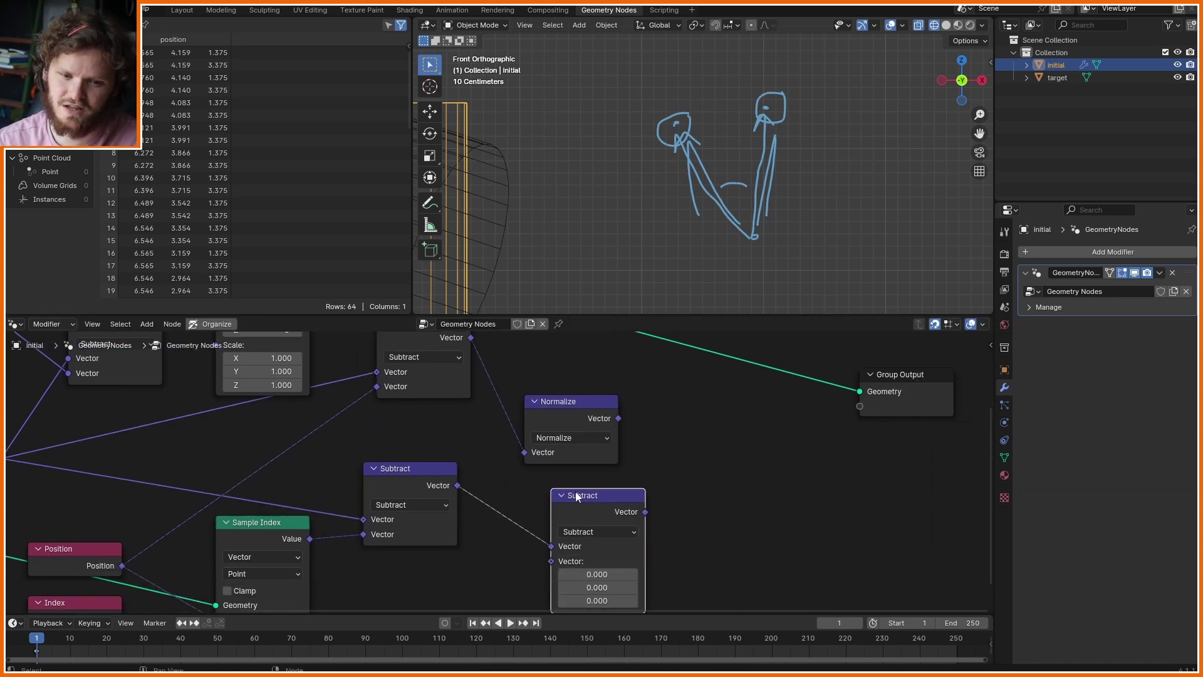
Add a Dot Product node that combines the vectors of both Normalize nodes.
left_click_drag(618, 418, 696, 467)
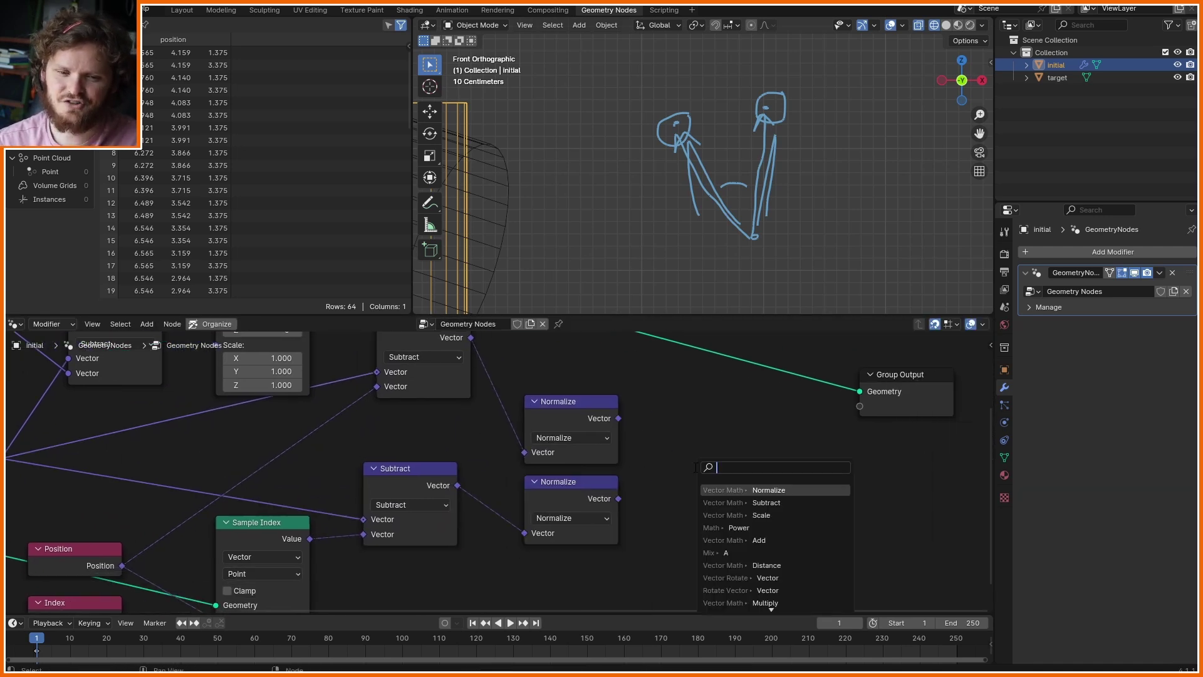
type("dot pro")
key("Return")
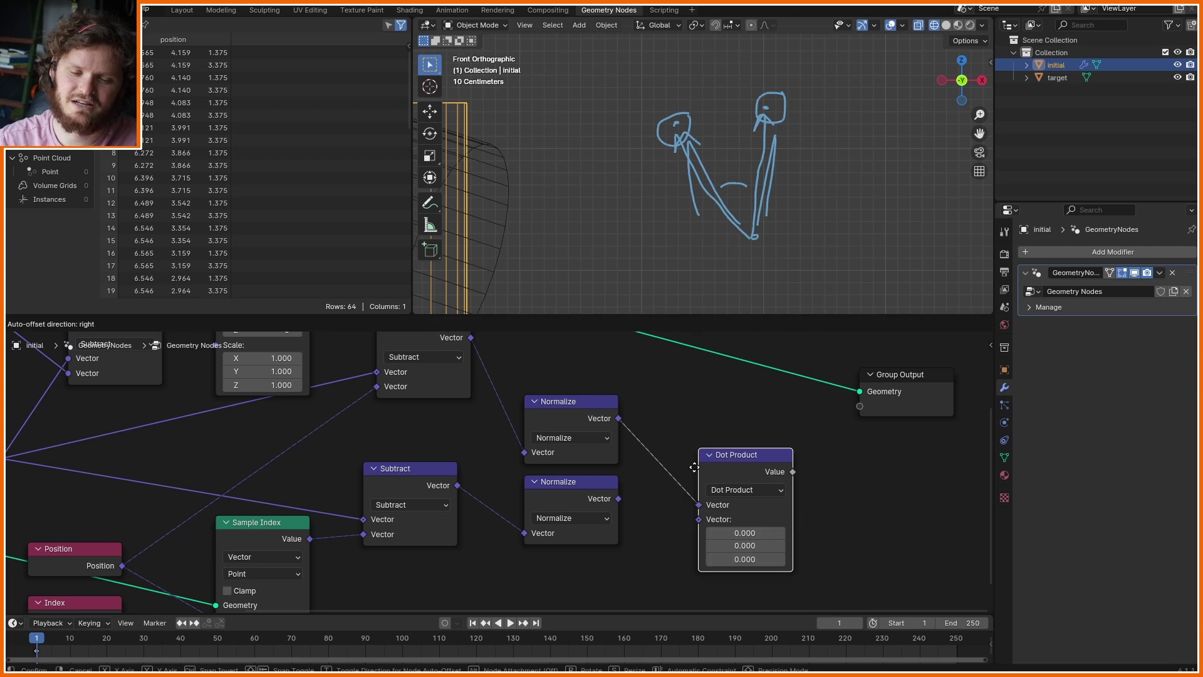
left_click(671, 451)
right_click_drag(612, 523, 663, 533, "alt")
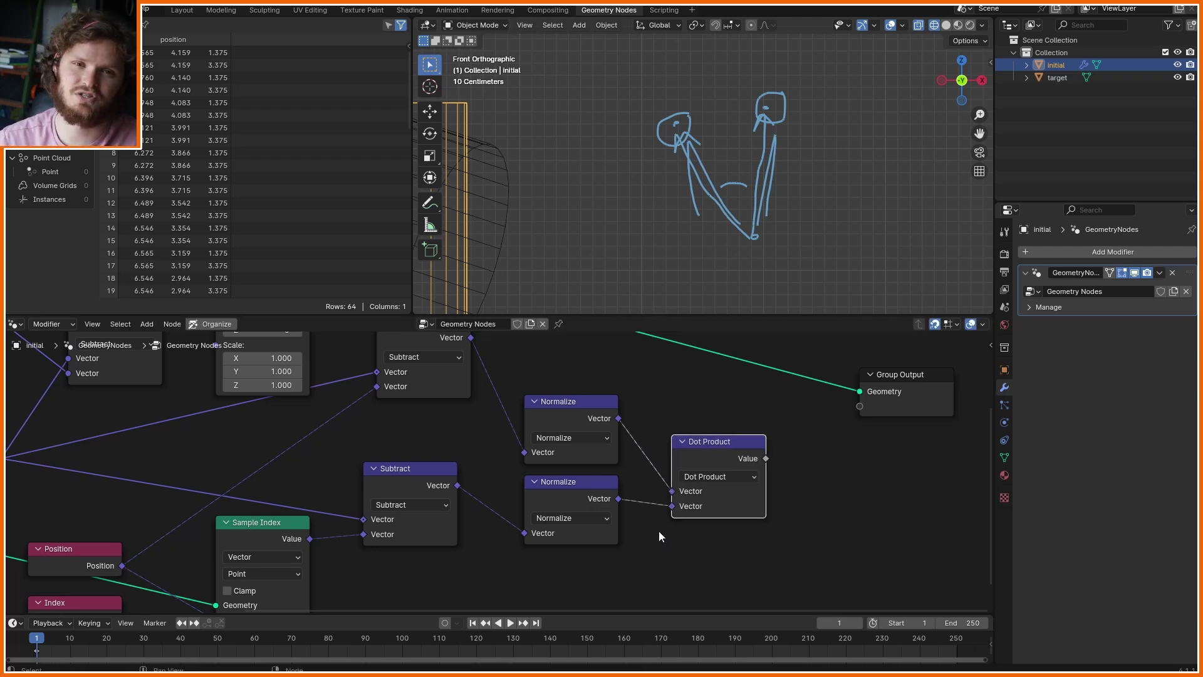
Move Group Output away and add an Arccosine math node driven by the Dot Product value.
middle_click_drag(958, 455, 695, 524)
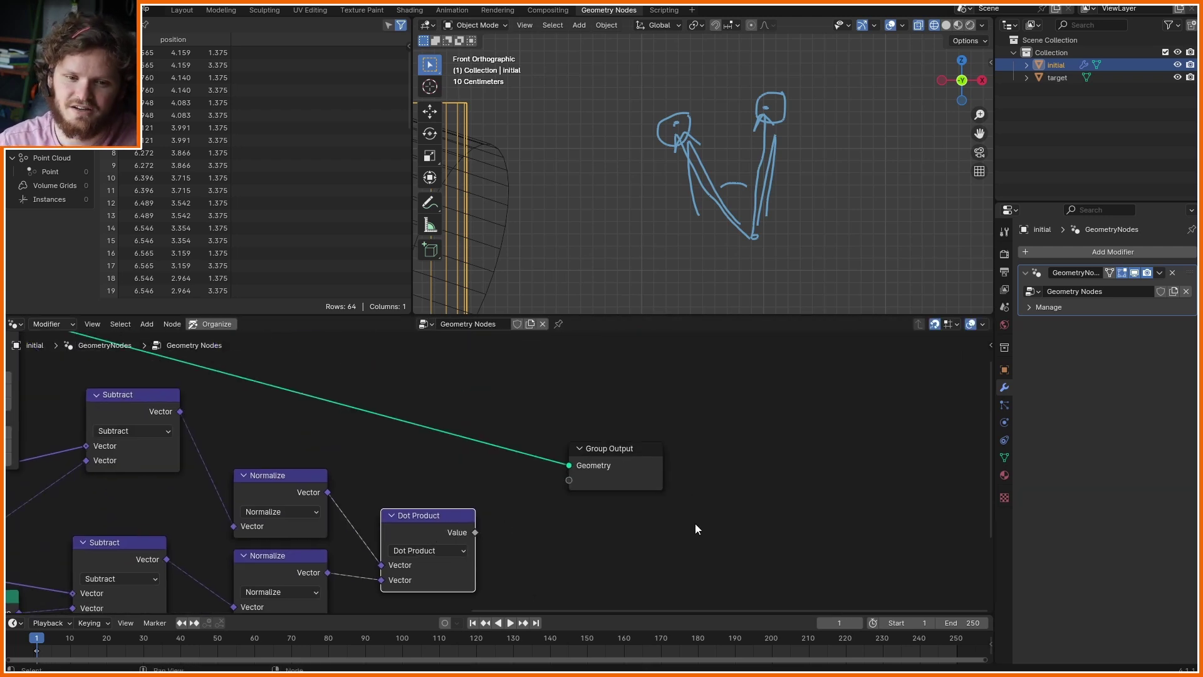
left_click_drag(621, 456, 767, 412)
left_click_drag(475, 532, 575, 521)
type("arcc")
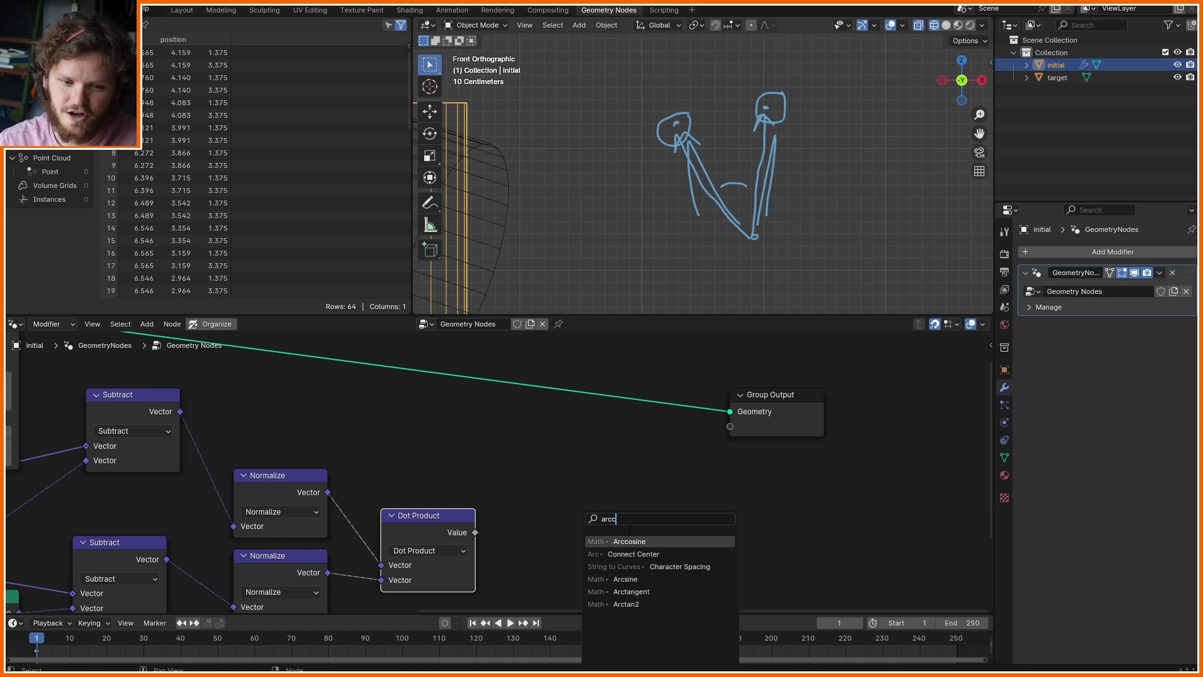
key("Return")
left_click(574, 521)
middle_click_drag(538, 602, 572, 500)
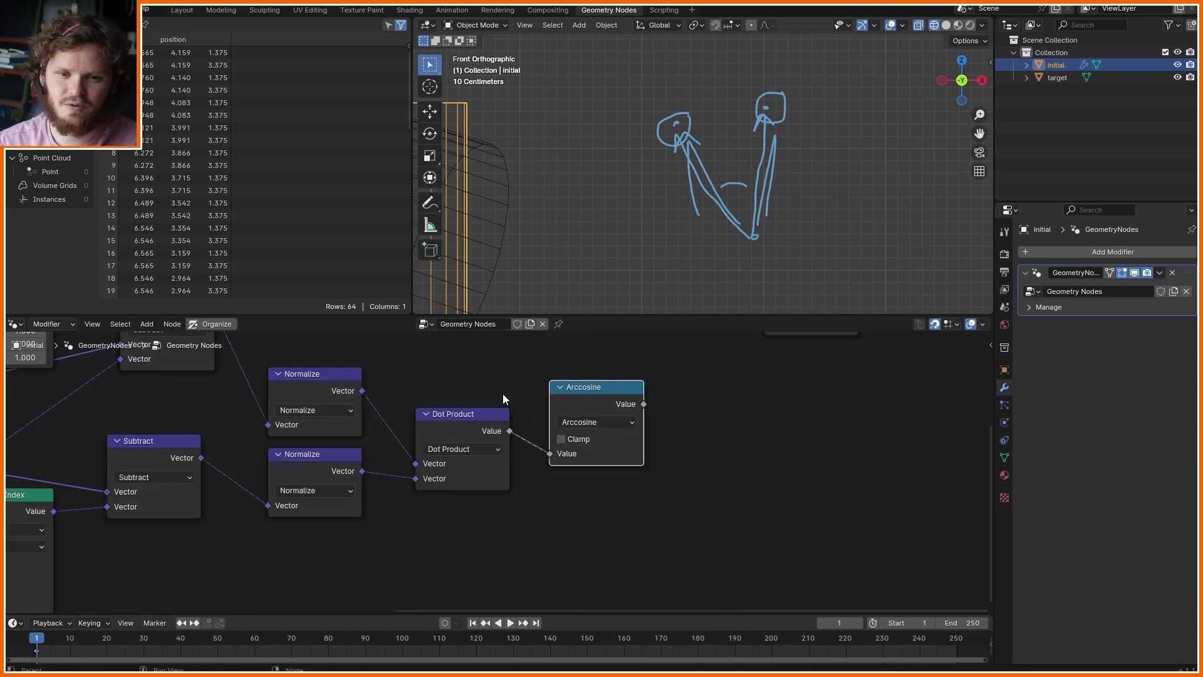
Move the Dot Product and Arccosine nodes together to a lower spot beside the Normalize nodes.
key("g")
left_click(534, 417)
left_click_drag(649, 543, 441, 451)
key("g")
left_click(455, 505)
Duplicate the Dot Product node, connect both Normalize vectors to the copy and switch it to Cross Product.
middle_click_drag(740, 229, 783, 243)
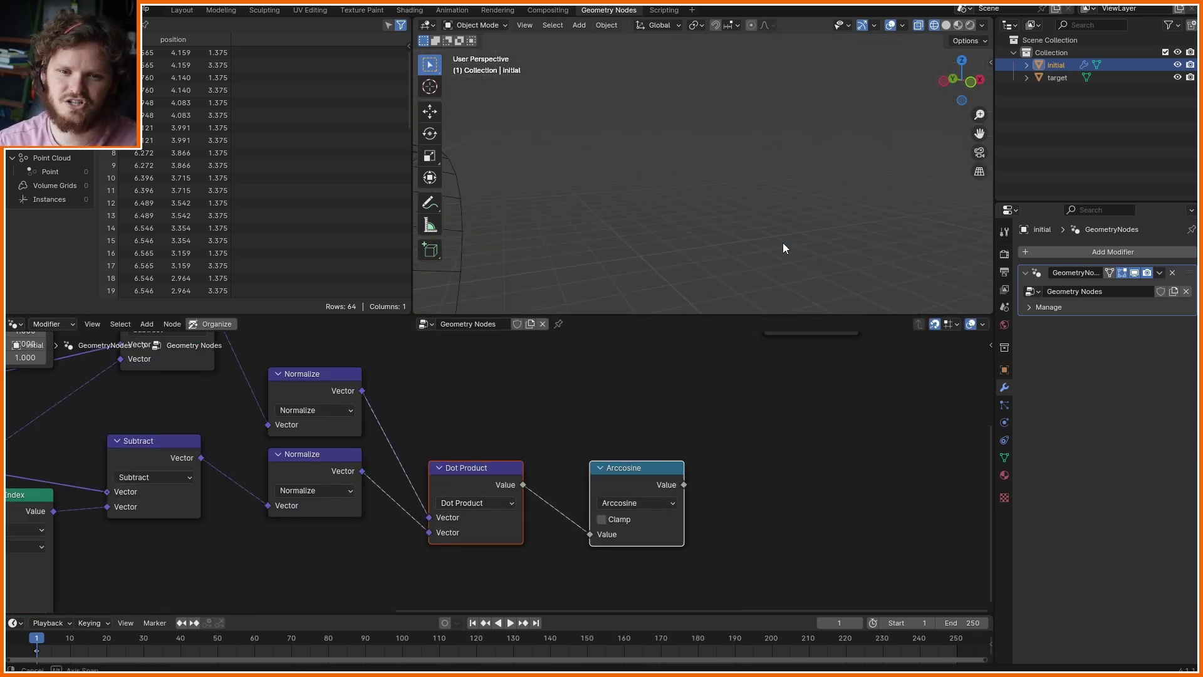
scroll(795, 226, "down", 4)
left_click_drag(799, 214, 833, 235)
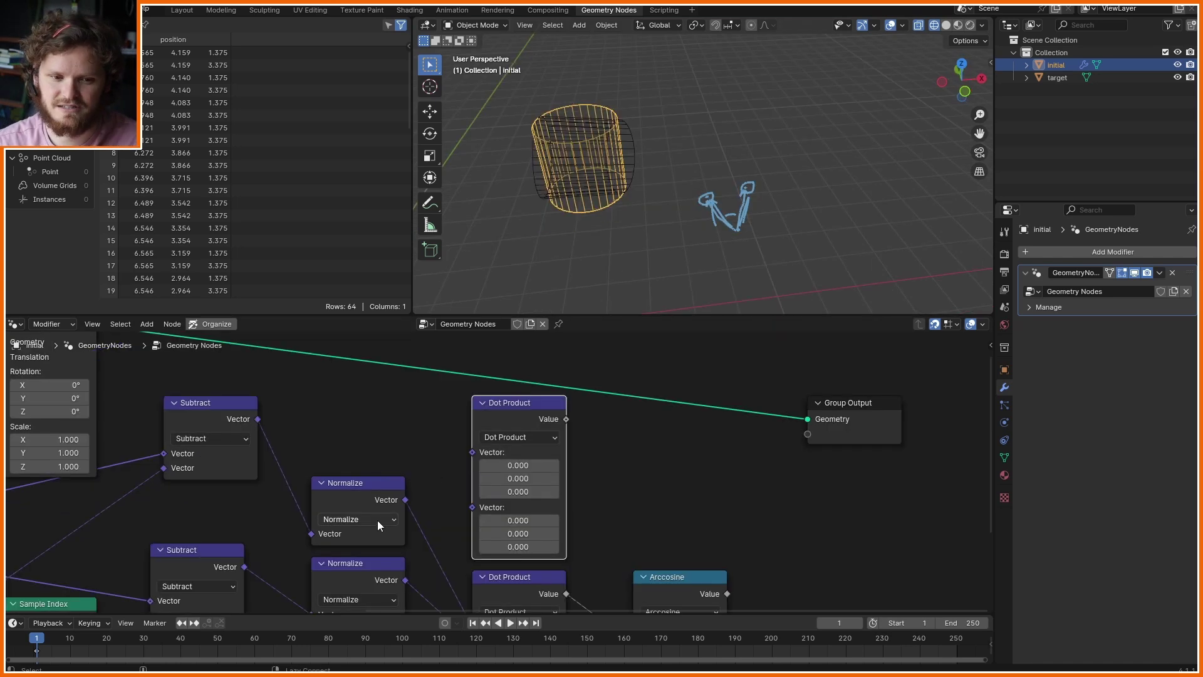
left_click_drag(405, 580, 484, 524)
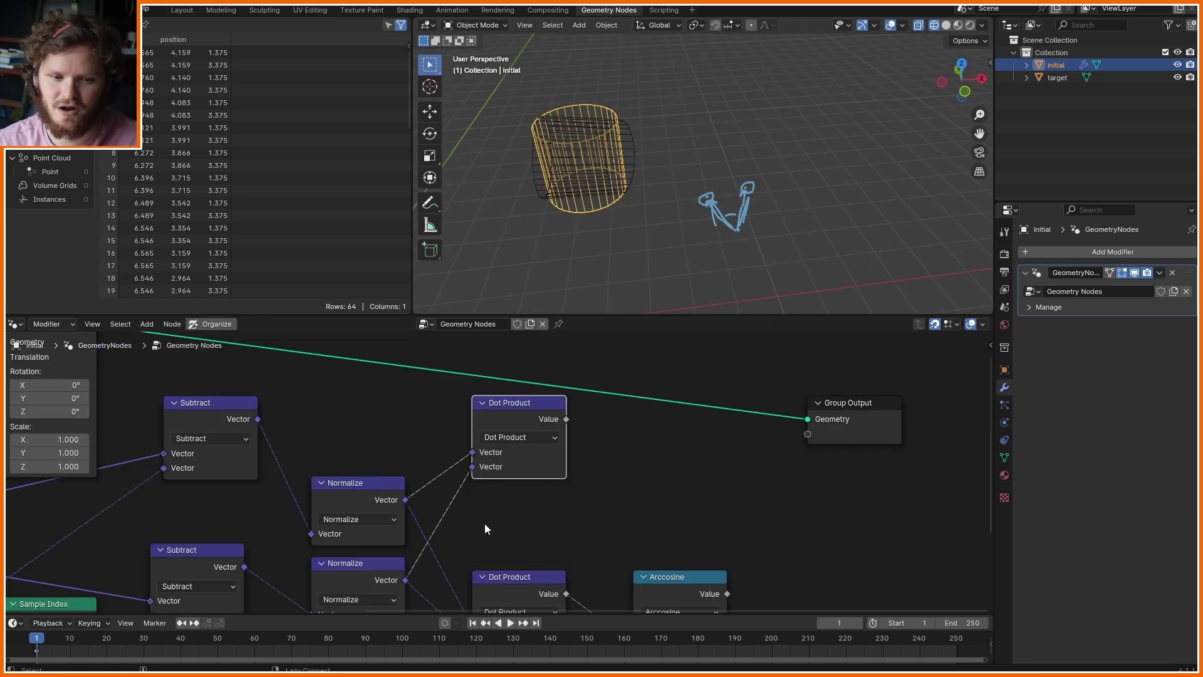
left_click(507, 437)
left_click(508, 421)
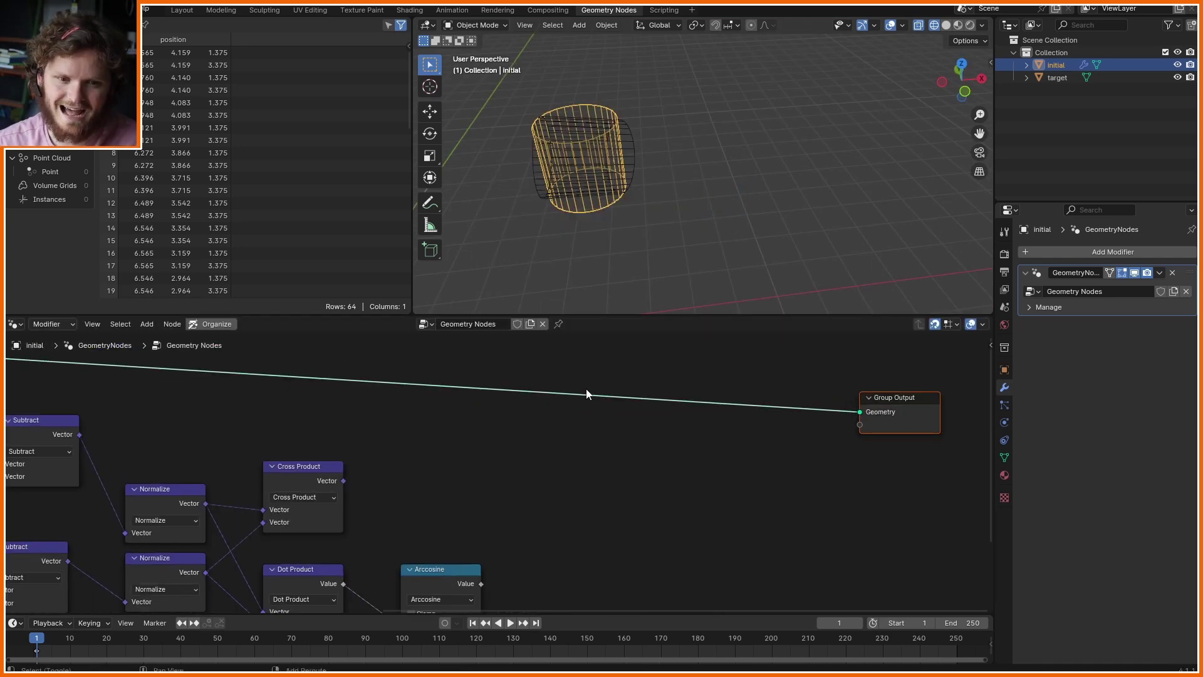
Insert a Set Position node on the geometry link before Group Output.
key("shift+a")
type("set po")
key("Return")
left_click(716, 380)
scroll(732, 432, "up", 3)
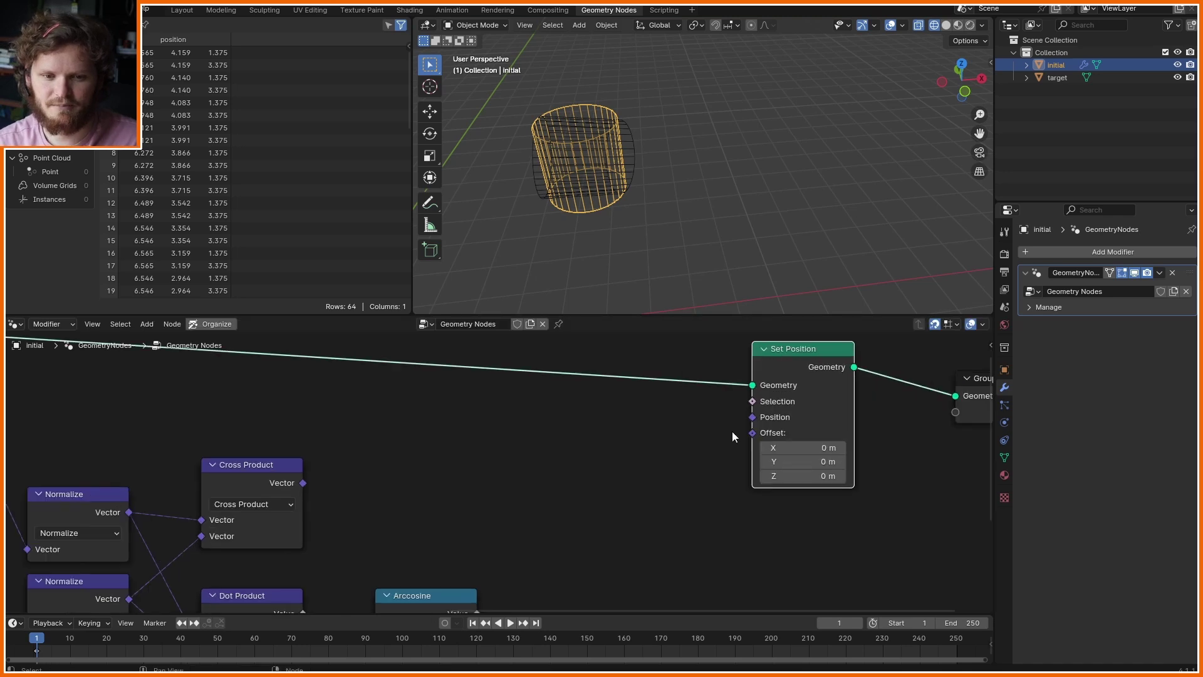
Add a Vector Rotate node driving Set Position's Position, with a Position node feeding its Vector input.
key("shift+a")
type("rotat")
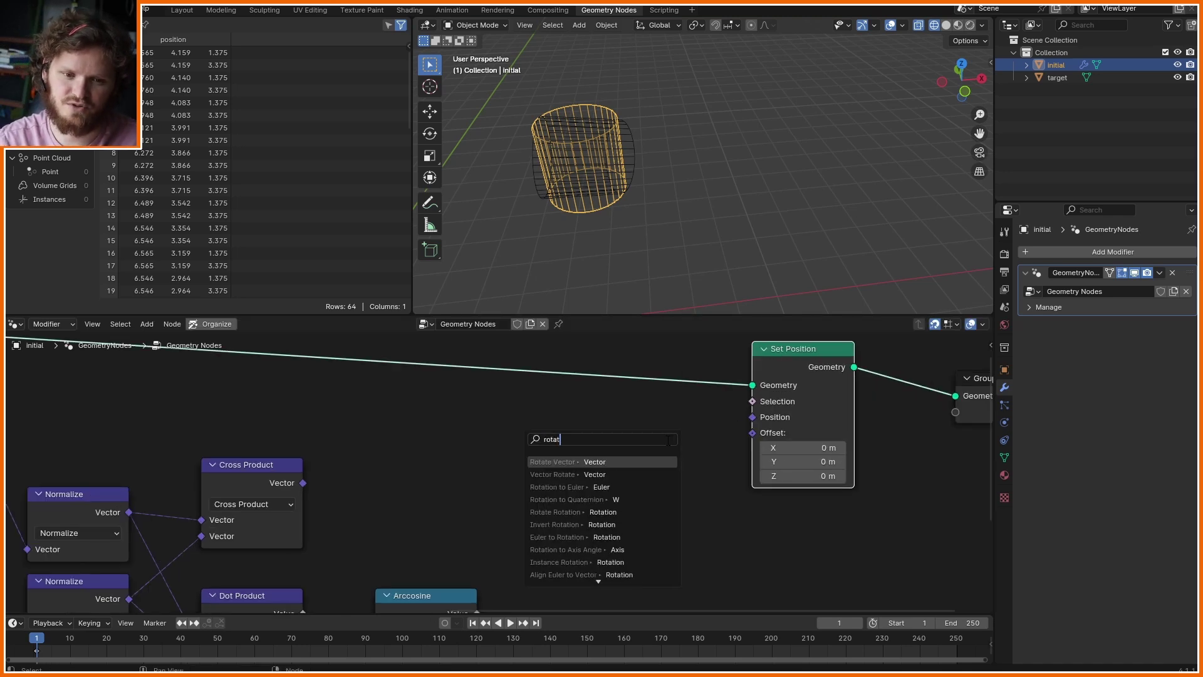
key("Return")
left_click(400, 458)
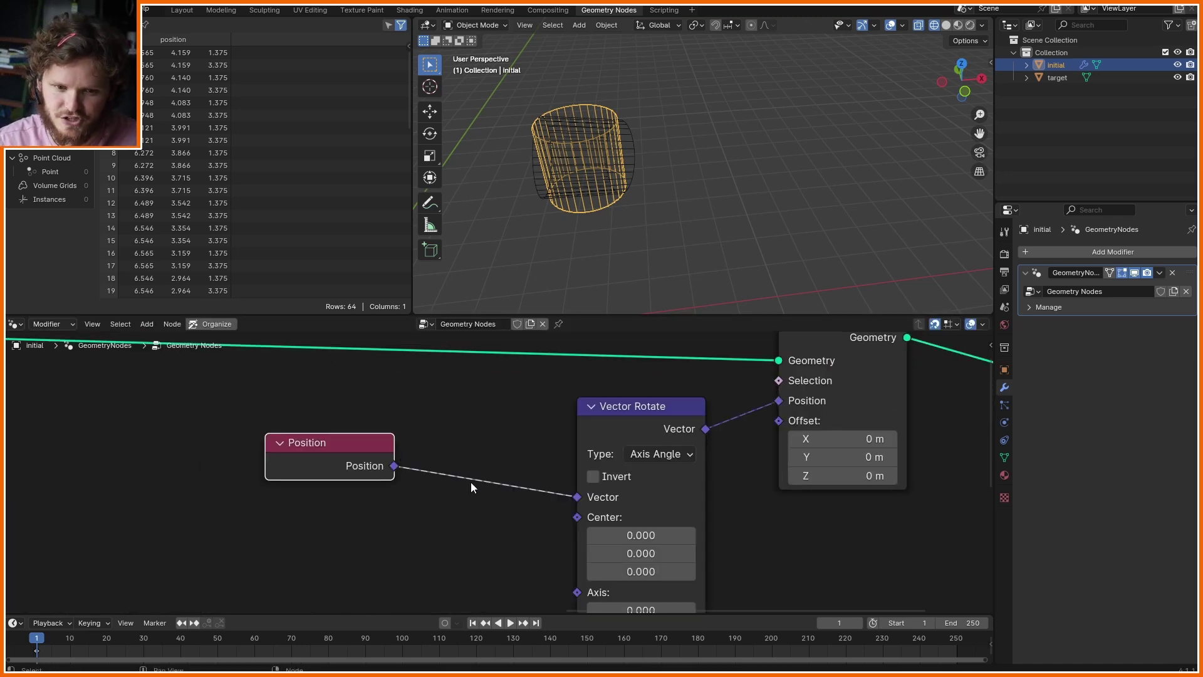
Drive Vector Rotate's Center with the target's COM mean, its Axis with the Cross Product and its Angle with the Arccosine.
scroll(802, 332, "down", 2)
scroll(419, 419, "down", 4)
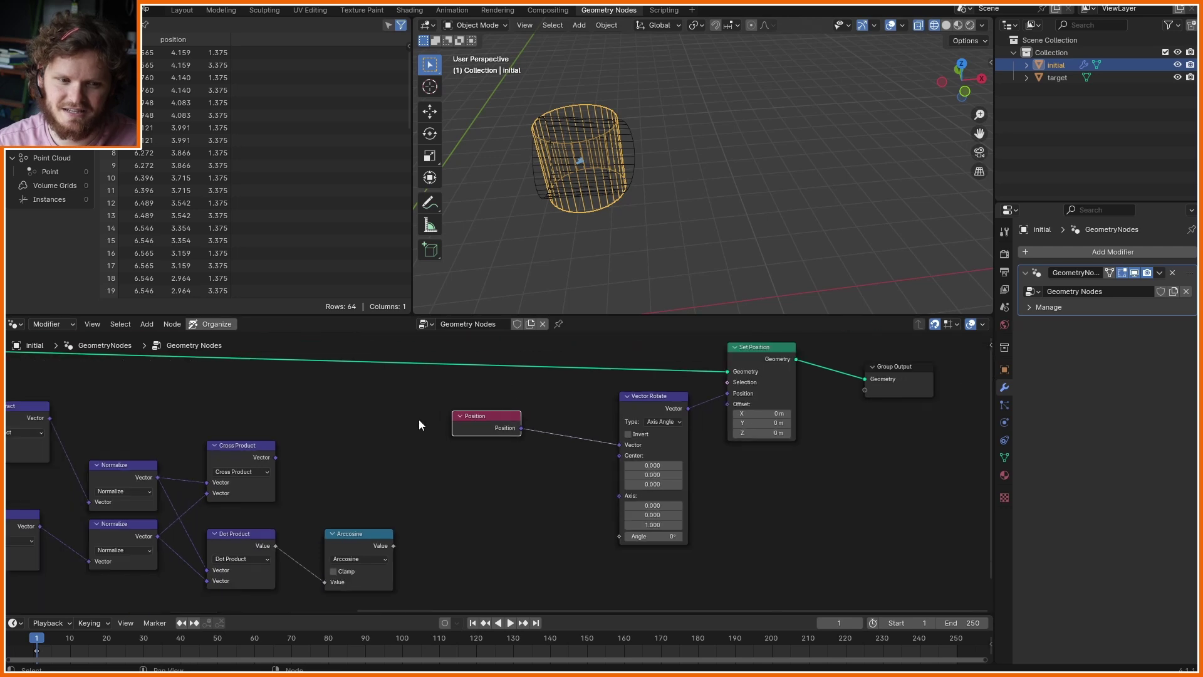
left_click_drag(108, 462, 680, 432)
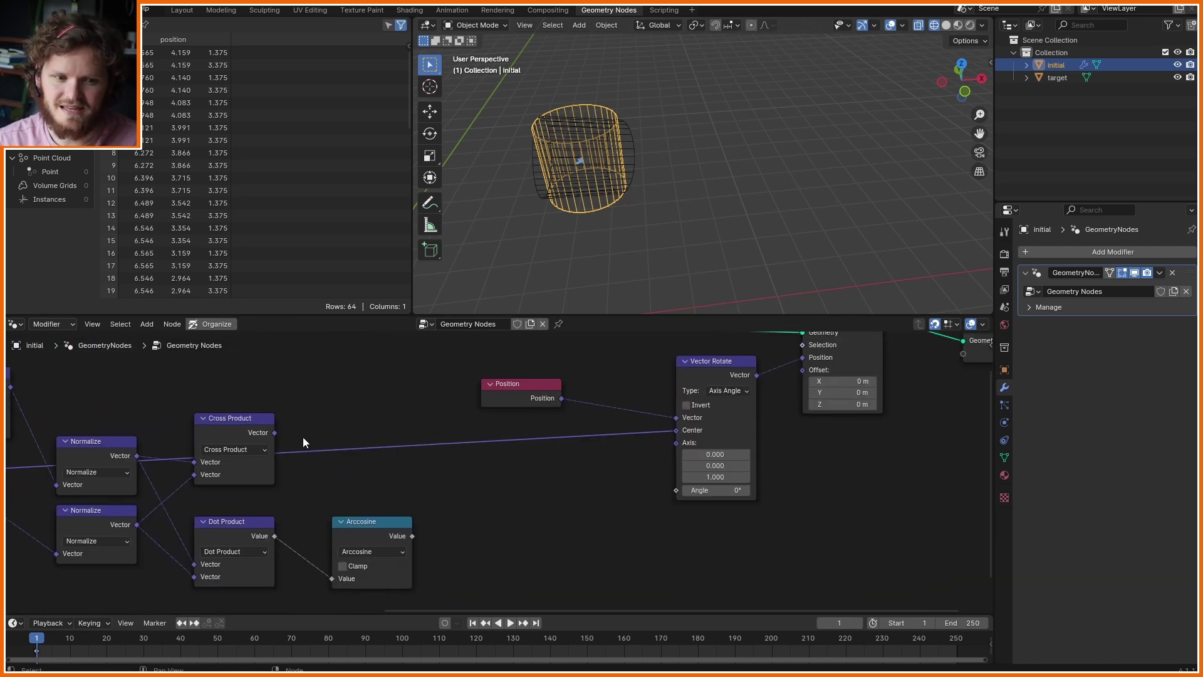
left_click_drag(675, 456, 413, 536)
scroll(599, 156, "up", 4)
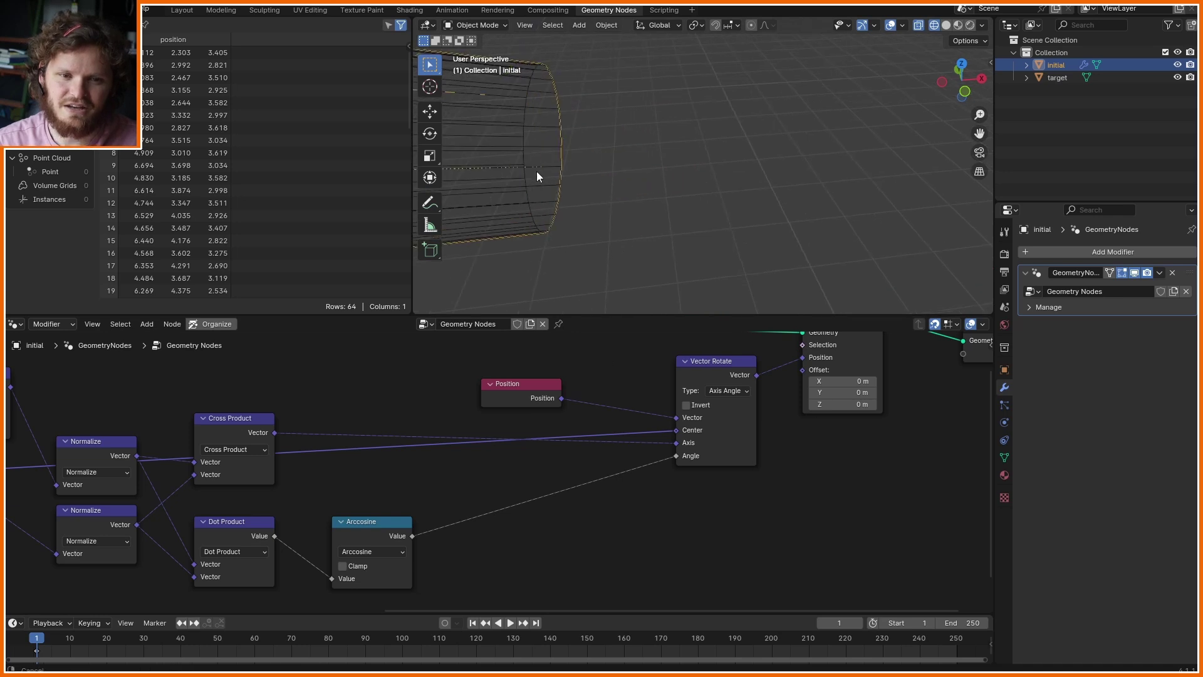
middle_click_drag(536, 171, 738, 185, "shift")
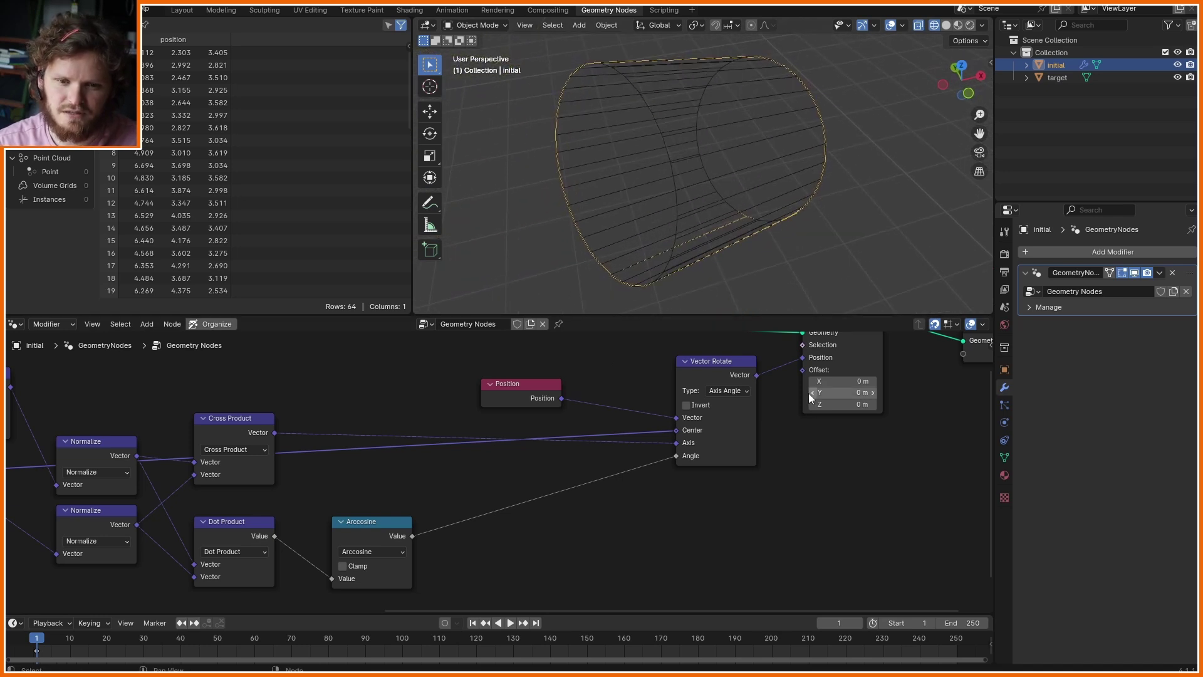
middle_click_drag(809, 394, 597, 499)
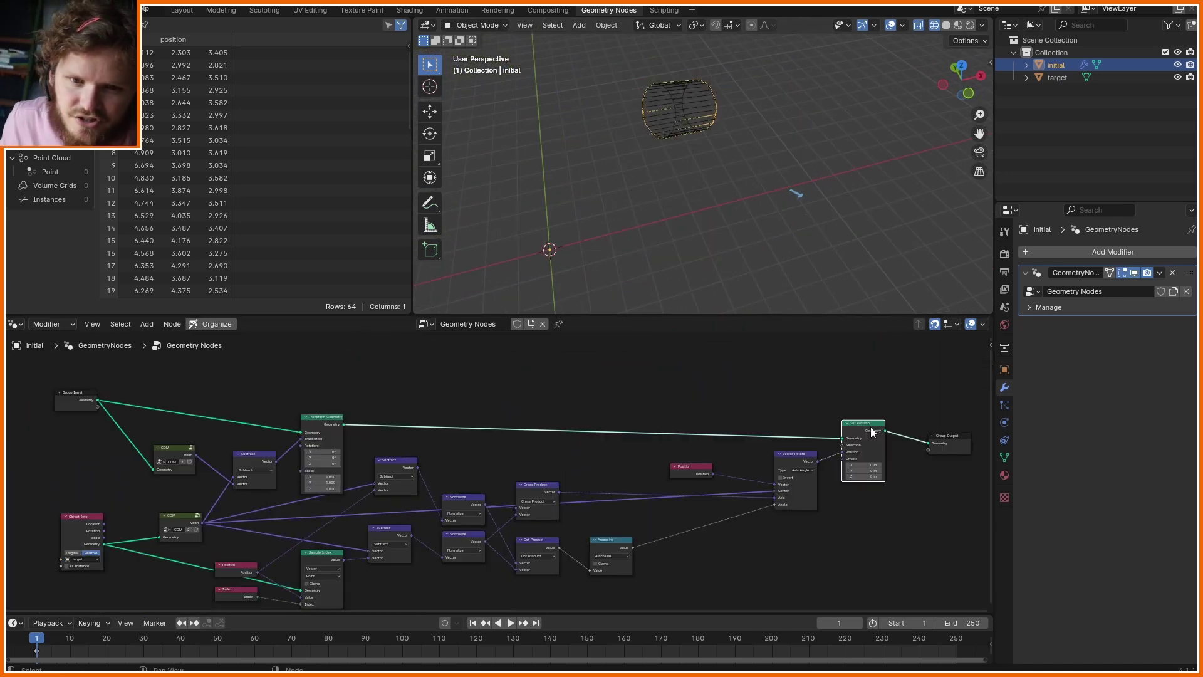
Route the target Object Info's Geometry output through a reroute and move the Object Info node away from the other nodes.
middle_click_drag(70, 530, 371, 445)
scroll(371, 446, "up", 7)
left_click_drag(371, 446, 105, 446)
right_click_drag(457, 426, 456, 523, "shift")
middle_click_drag(392, 449, 586, 438)
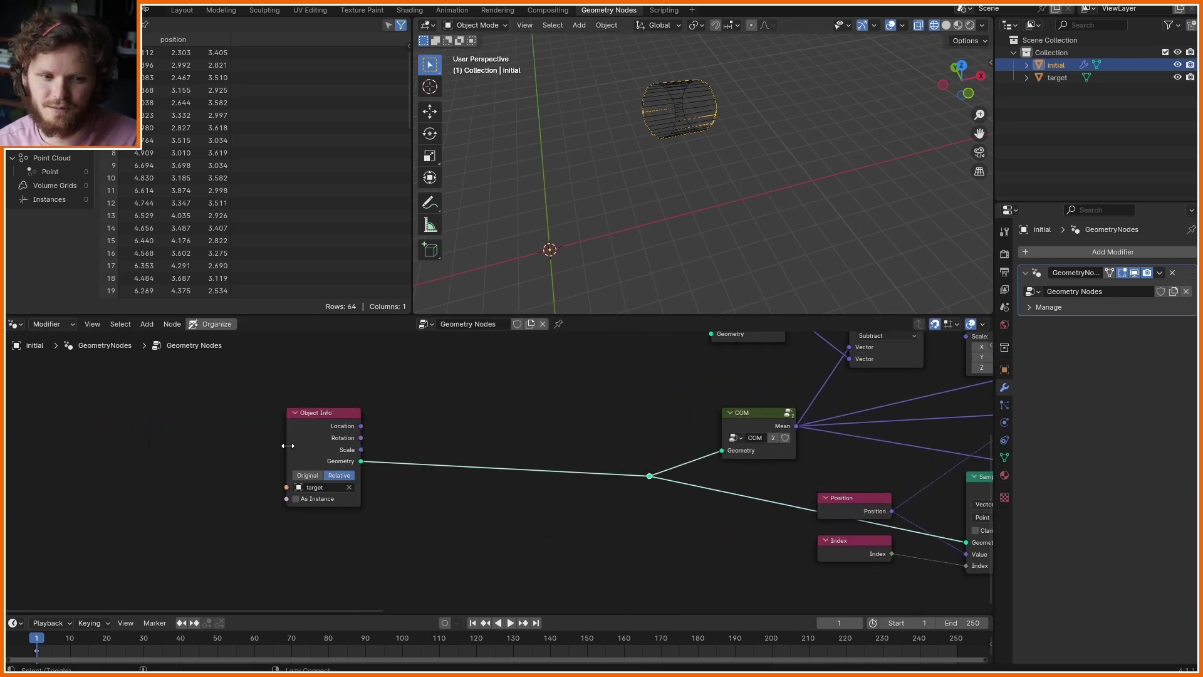
Insert a Set Position node between Group Input and Group Output in the target's geometry node tree.
scroll(680, 151, "up", 4)
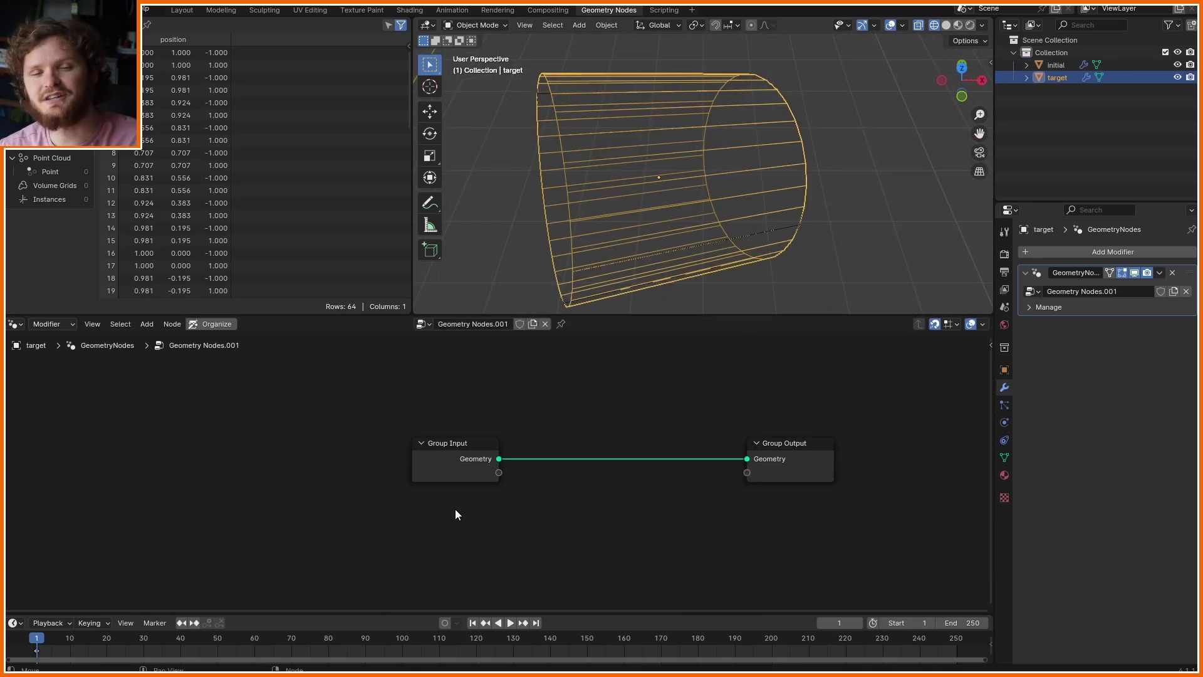
scroll(457, 505, "up", 7)
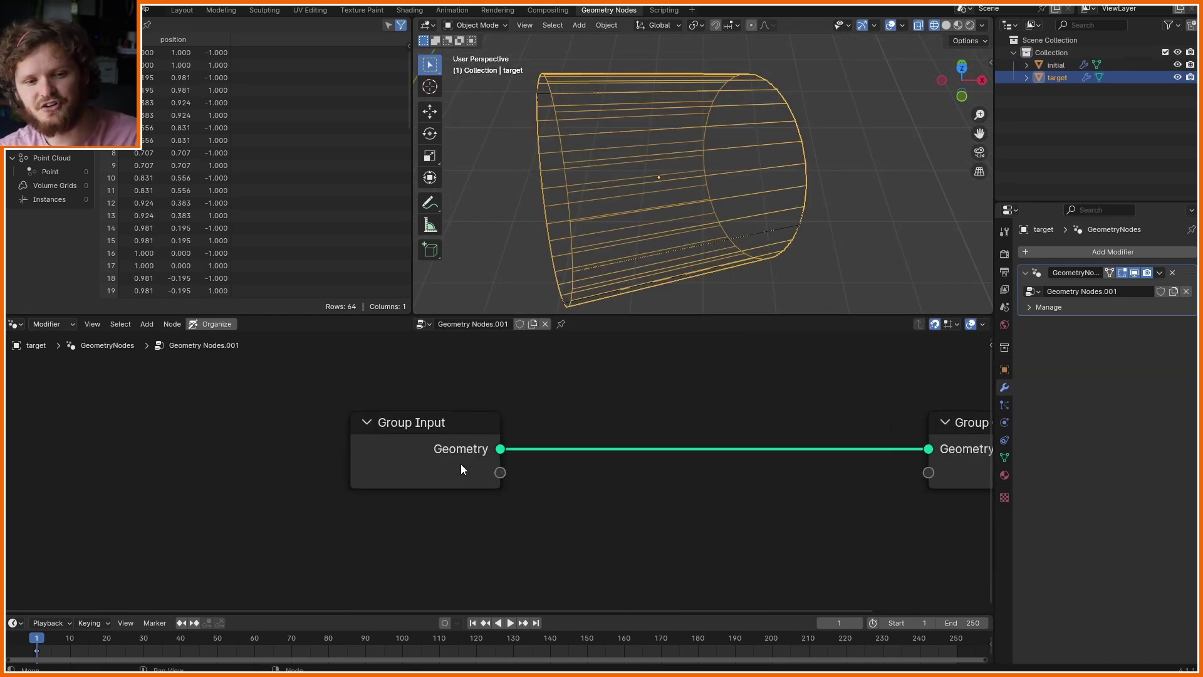
left_click_drag(384, 447, 107, 469)
key("shift+a")
type("set po")
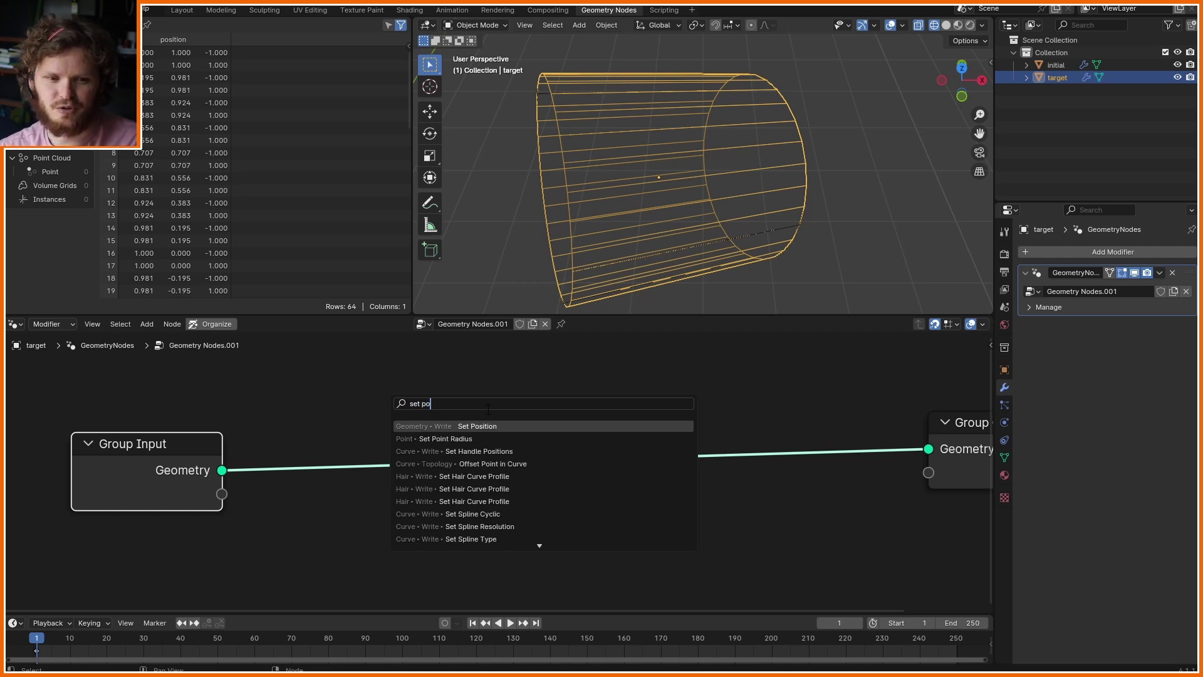
key("Return")
left_click(668, 401)
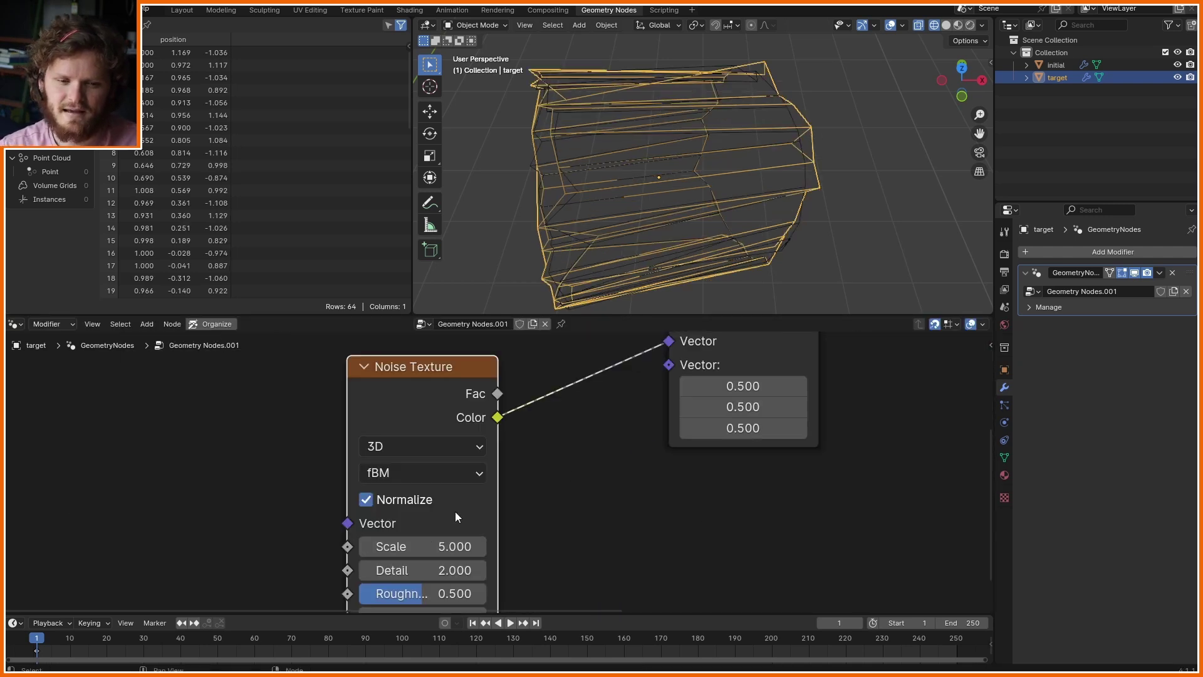
Drive Set Position's Offset with a Noise Texture's Color minus 0.5 on each axis.
key("Return")
scroll(505, 471, "down", 2)
left_click_drag(210, 501, 668, 397)
key("g")
left_click(301, 463)
middle_click_drag(540, 418, 279, 575)
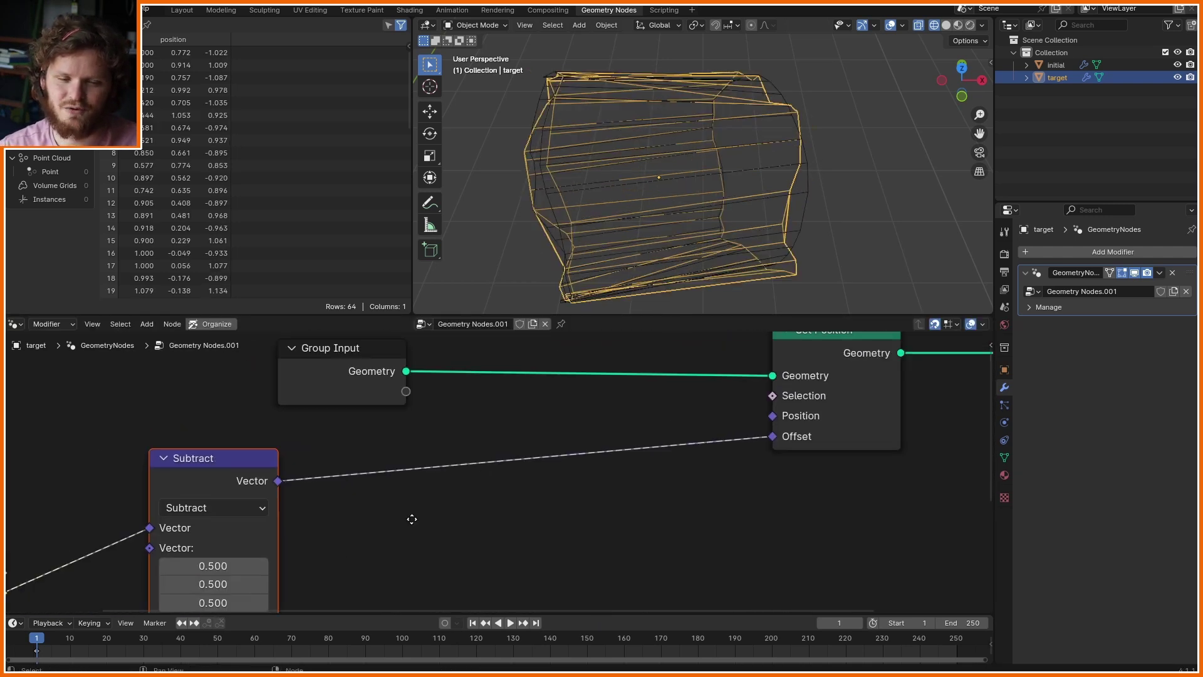
Insert a Scale Elements node set to Face after the target's Set Position and adjust its scale.
key("shift+a")
type("sca")
left_click(601, 443)
left_click(797, 390)
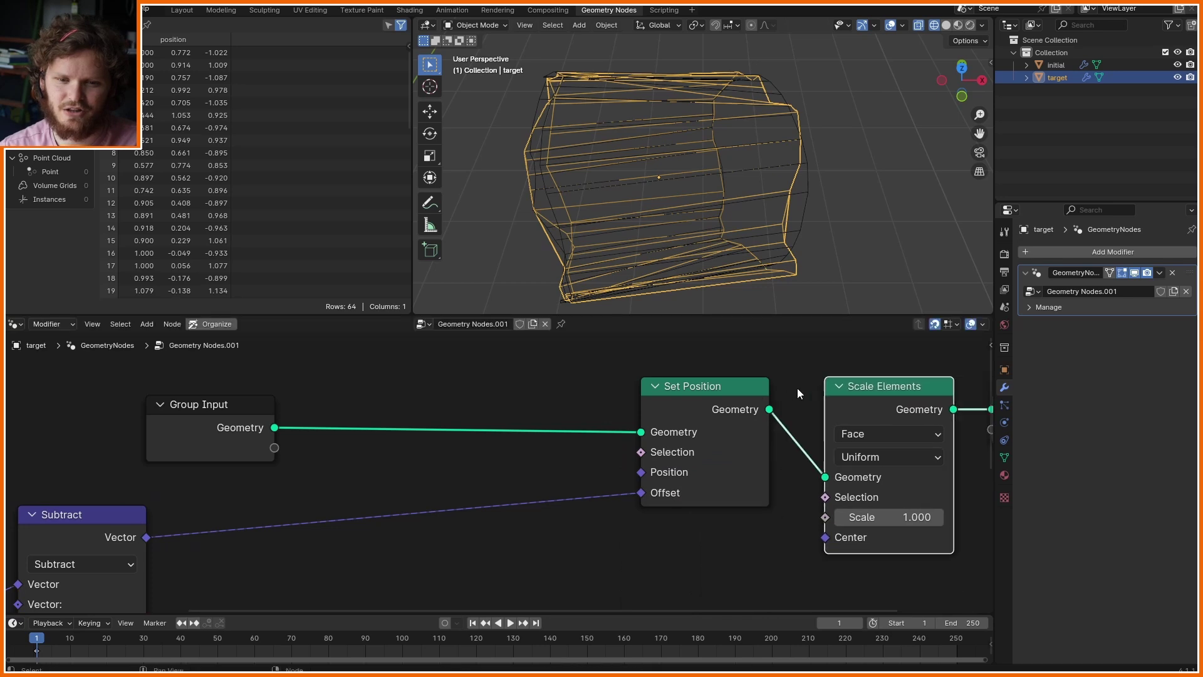
middle_click_drag(797, 389, 490, 399)
left_click(583, 468)
left_click(577, 536)
left_click_drag(601, 530, 572, 530)
Select the initial cylinder and toggle its Set Position node's mute to compare it with the distorted target.
middle_click_drag(618, 197, 684, 39)
middle_click_drag(623, 182, 572, 147)
left_click(573, 143)
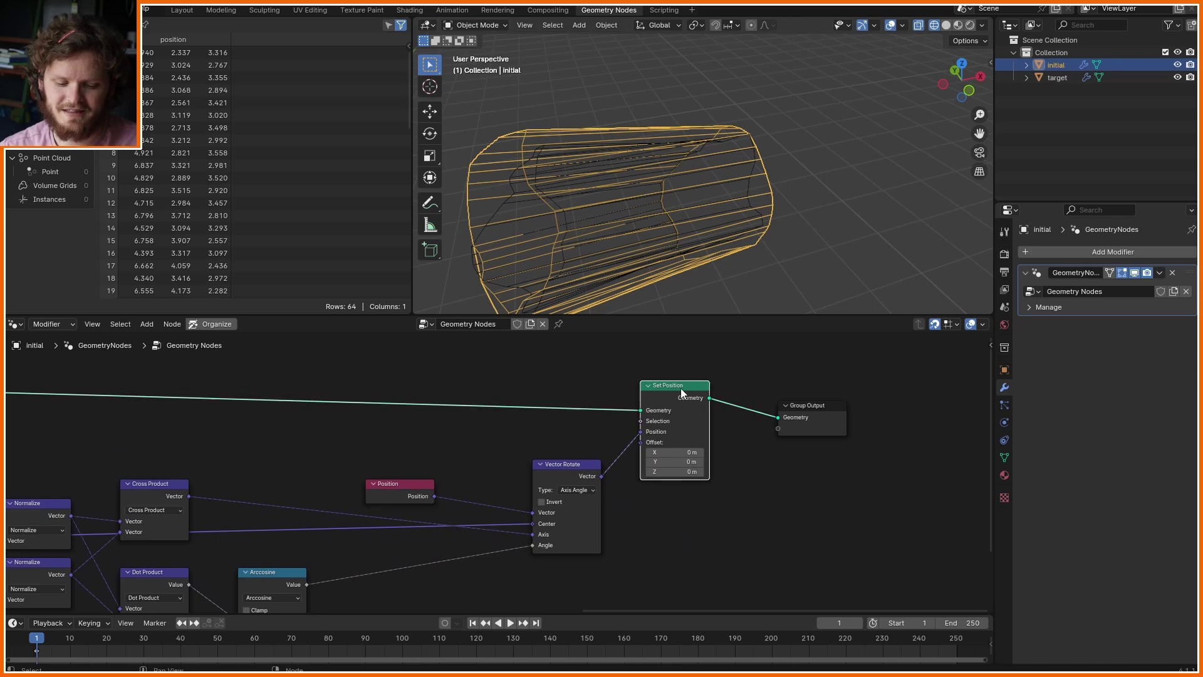
key("m")
key("m")
key("m")
key("m")
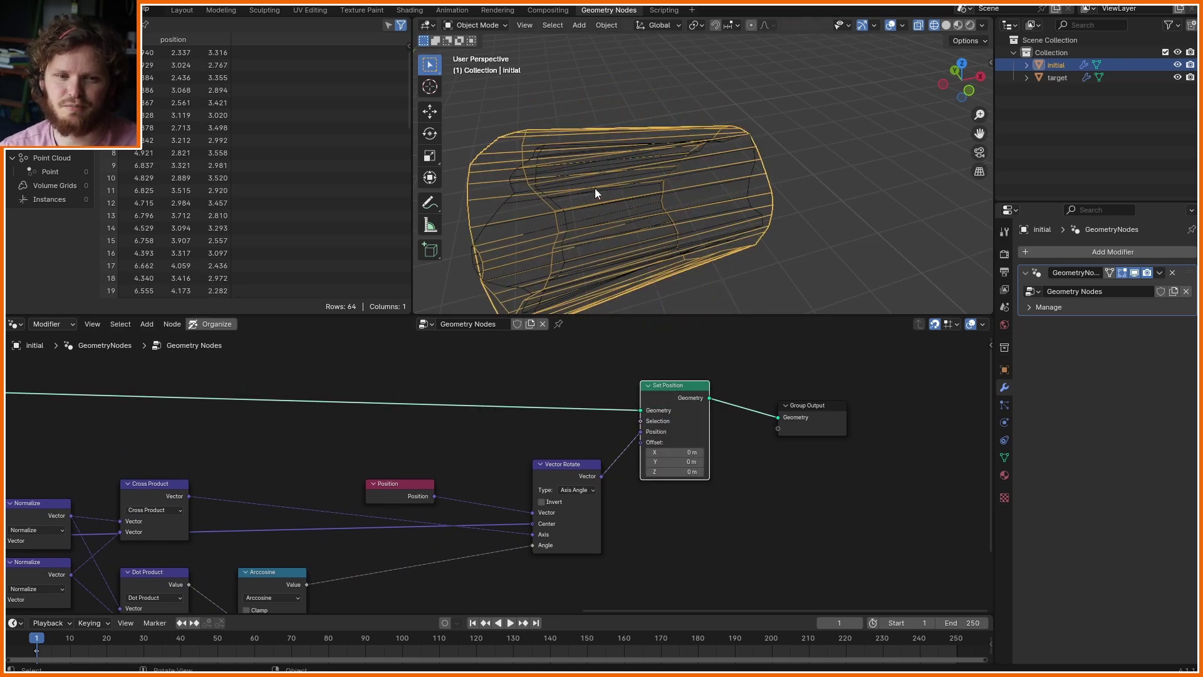
Examine the per-point rotation up close by muting and unmuting the initial object's Set Position node.
middle_click_drag(673, 156, 736, 111, "shift")
scroll(702, 132, "up", 2)
middle_click_drag(520, 495, 641, 474)
left_click_drag(694, 440, 655, 437)
left_click(799, 374)
middle_click_drag(800, 374, 750, 384)
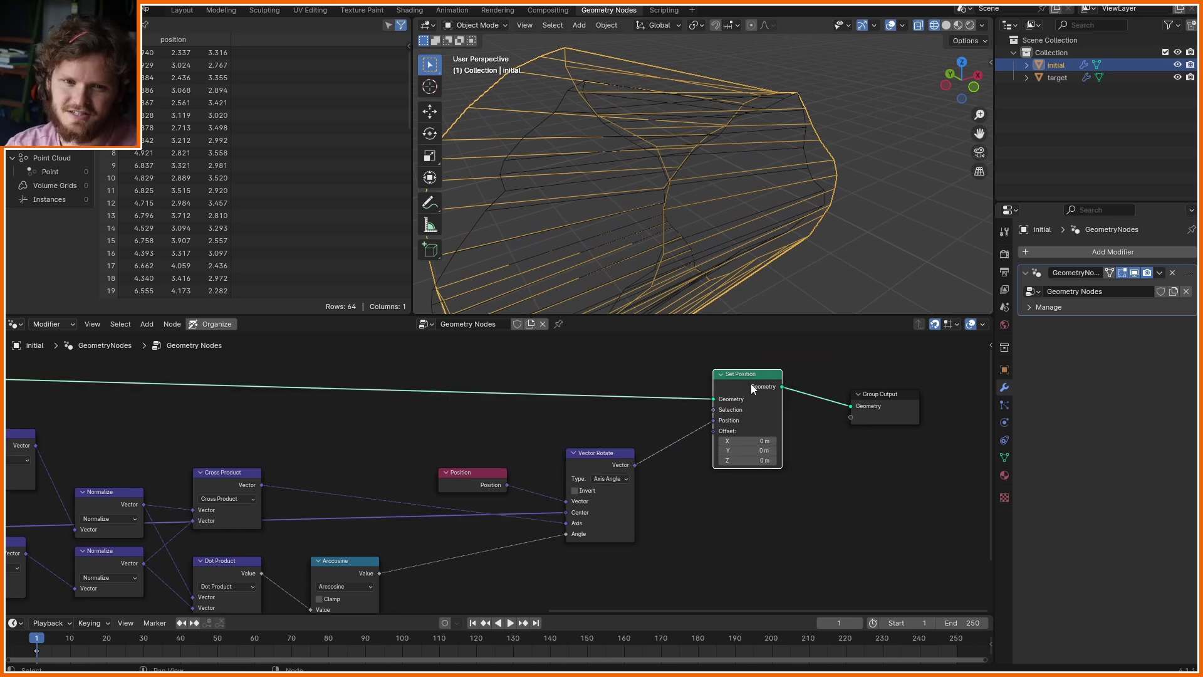
key("m")
key("m")
key("m")
scroll(743, 161, "down", 4)
scroll(746, 188, "down", 2)
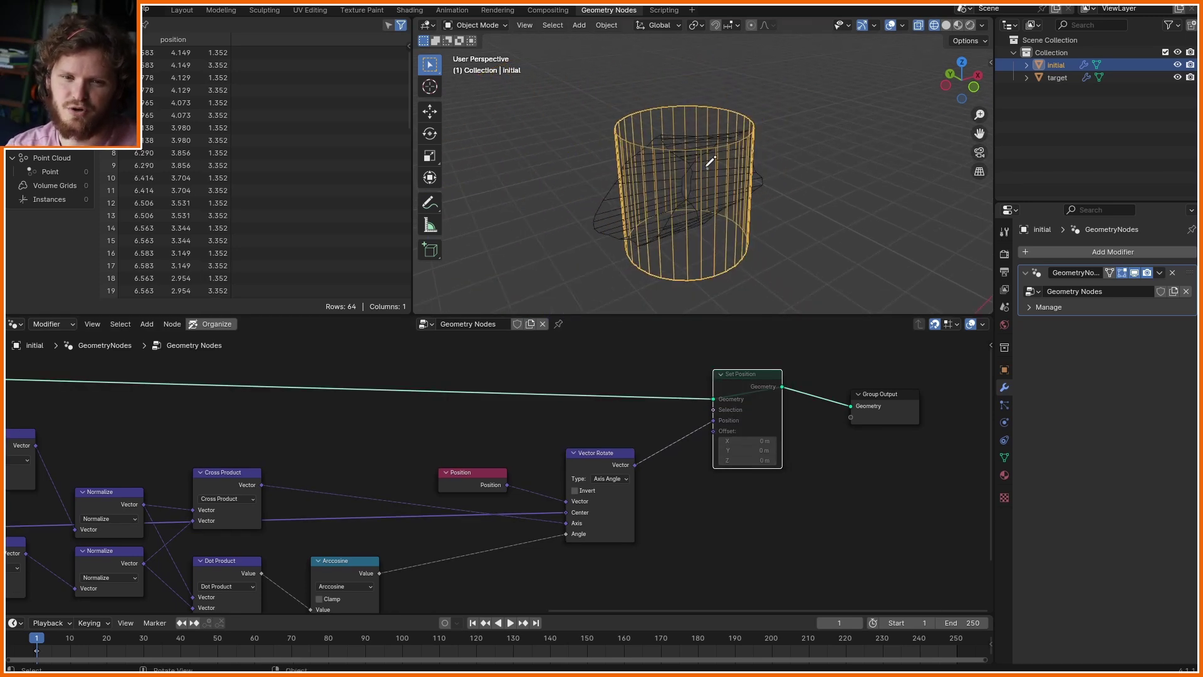
key("m")
Move the Position, Vector Rotate, Set Position and Group Output nodes aside and add an Attribute Statistic node.
left_click_drag(908, 487, 476, 388)
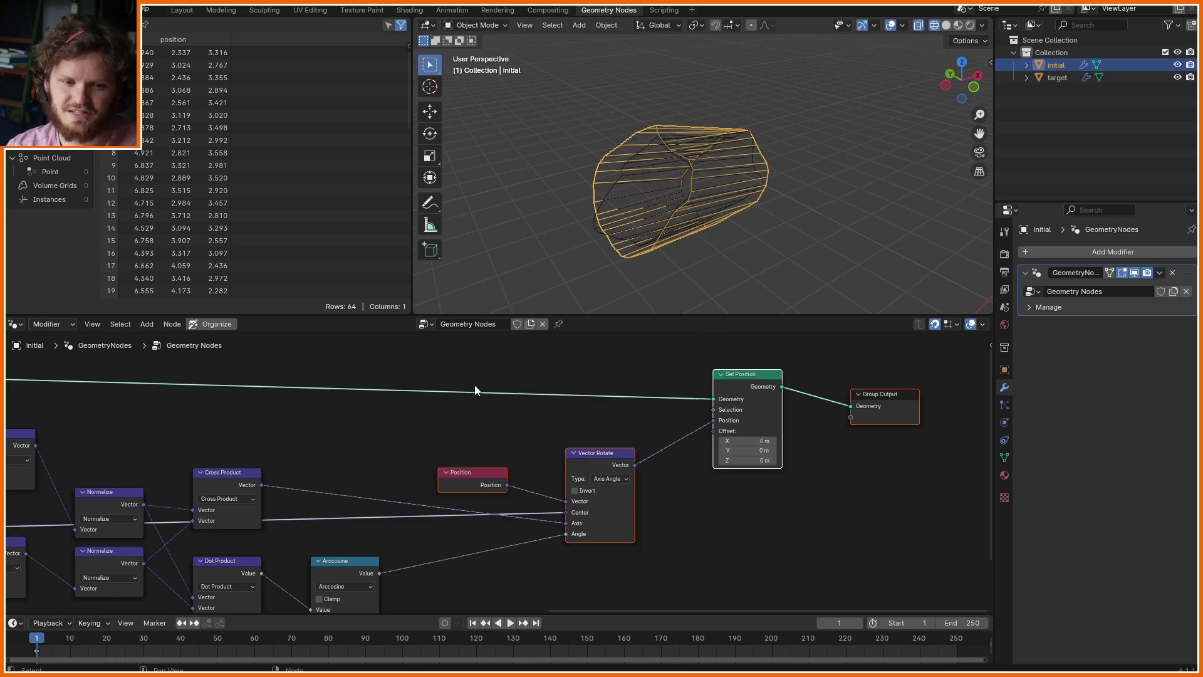
key("g")
left_click(743, 386)
key("shift+a")
type("sta")
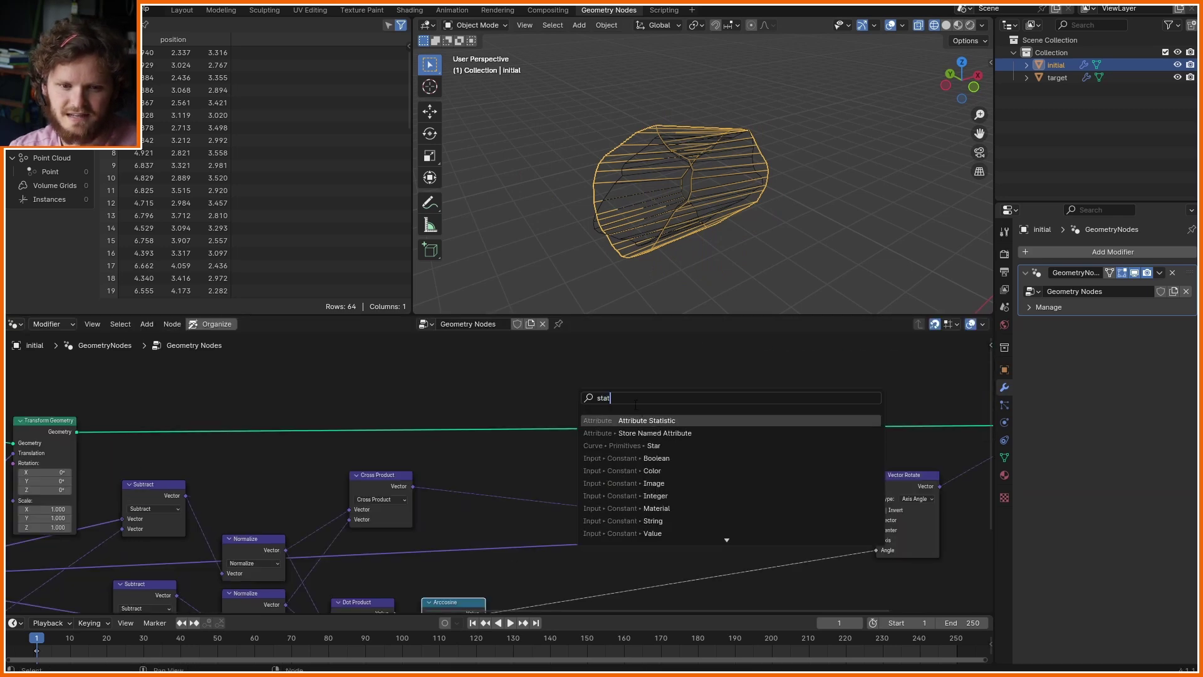
key("Return")
left_click(733, 609)
key("ctrl+space")
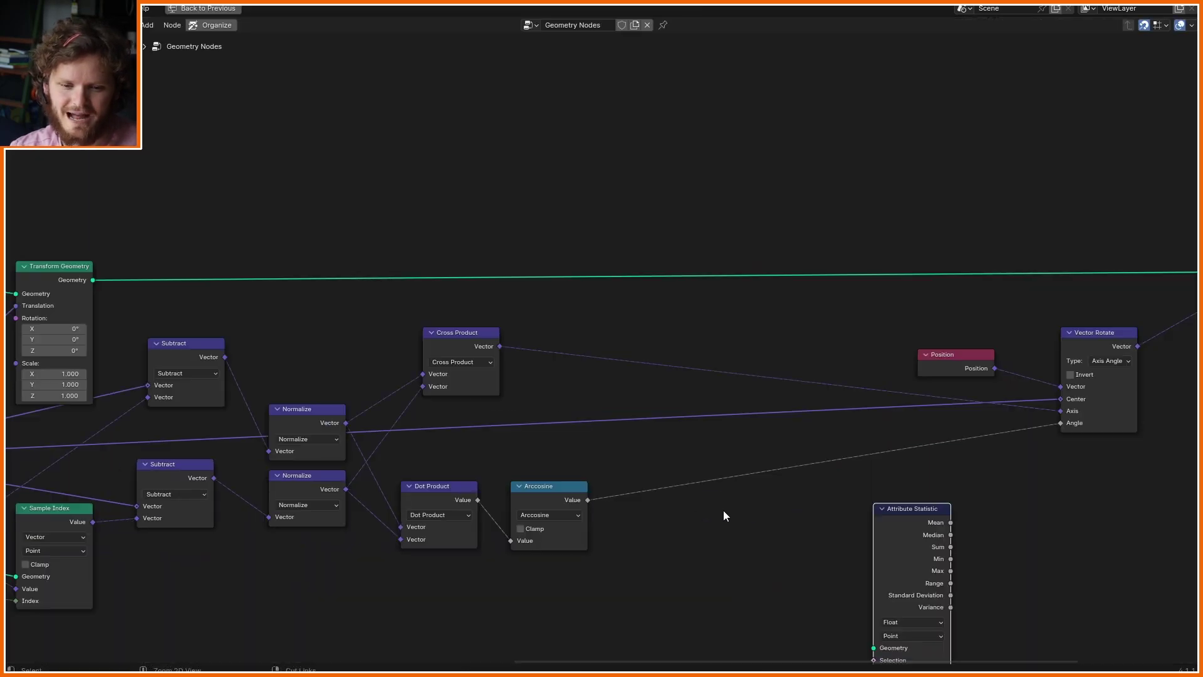
Feed Attribute Statistic's Geometry from Transform Geometry and its Attribute from the Arccosine value.
scroll(696, 495, "down", 5)
scroll(366, 387, "up", 3)
right_click_drag(143, 296, 830, 486, "alt")
key("g")
left_click(749, 437)
scroll(544, 378, "up", 2)
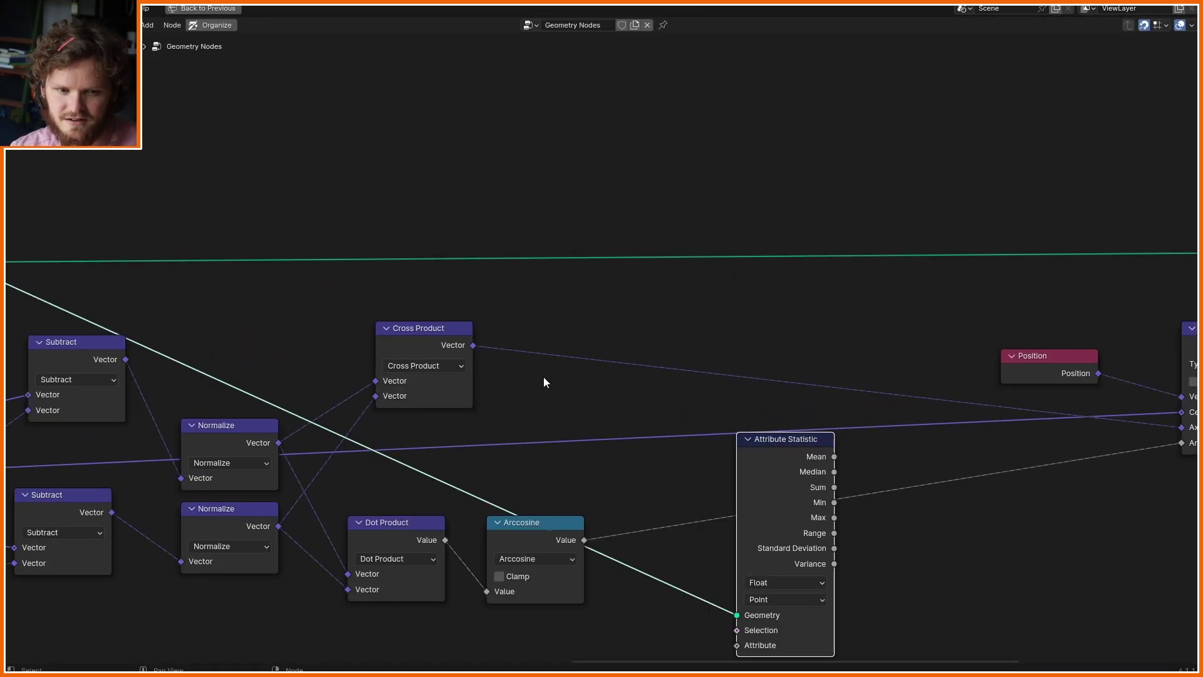
middle_click_drag(543, 377, 530, 285)
left_click_drag(567, 448, 726, 555)
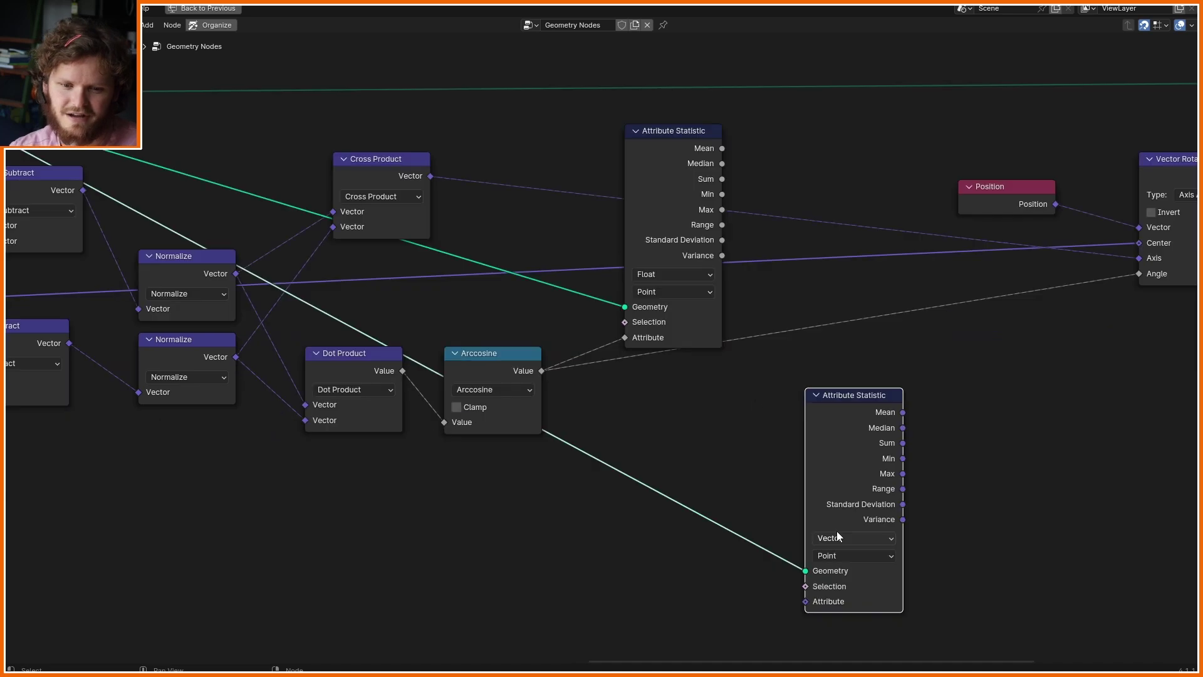
Feed Cross Product into a second Attribute Statistic set to Vector and use both Means for Vector Rotate's Axis and Angle.
right_click_drag(392, 169, 852, 508, "alt")
left_click_drag(846, 414, 653, 388)
middle_click_drag(701, 390, 520, 469)
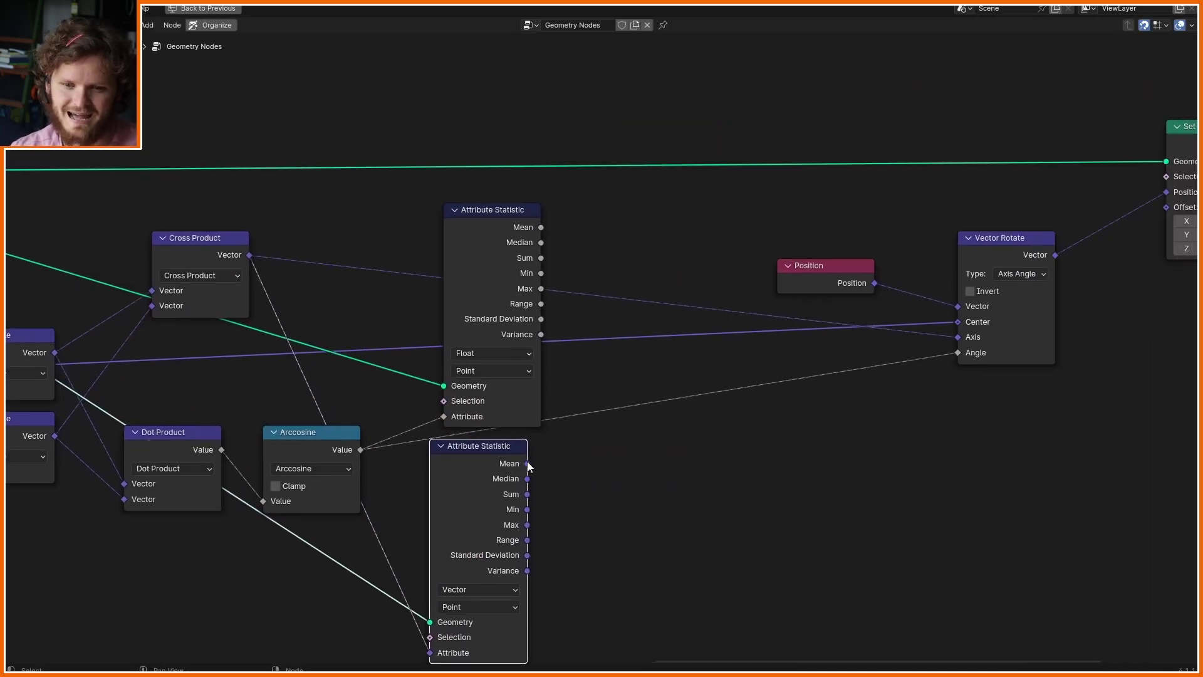
left_click_drag(537, 227, 965, 355)
key("ctrl+space")
Mute and unmute Set Position repeatedly while viewing from different angles to compare the averaged rotation with the target.
left_click(798, 387)
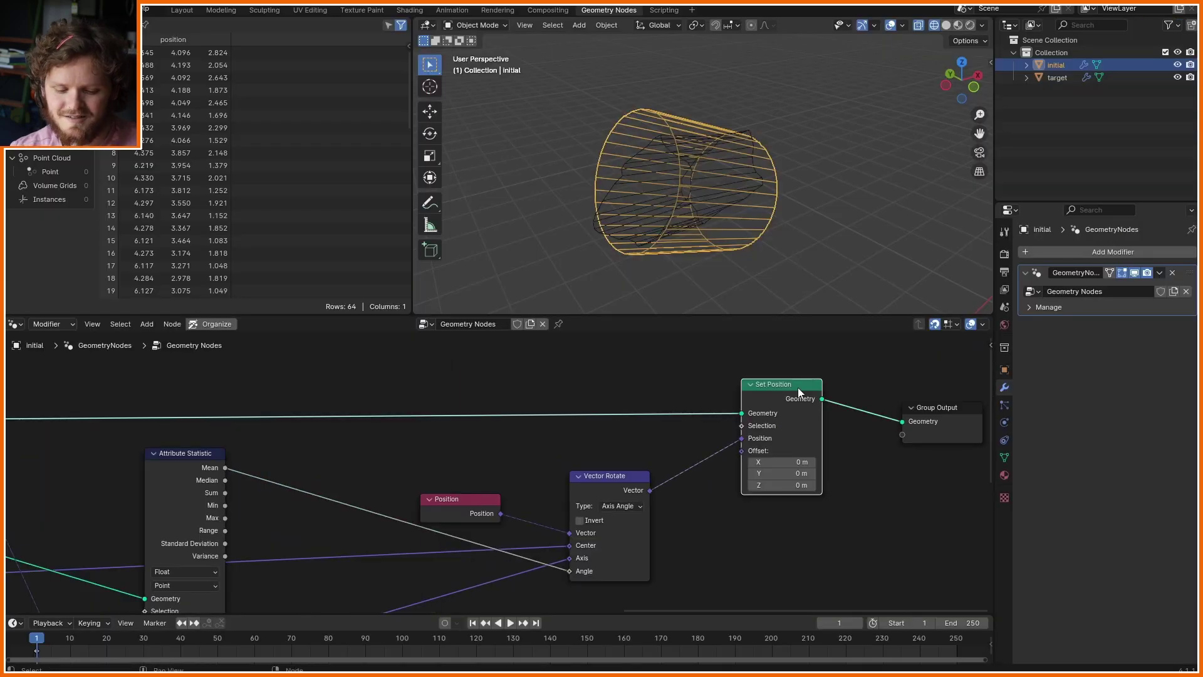
key("m")
key("m")
key("m")
key("m")
key("m")
key("m")
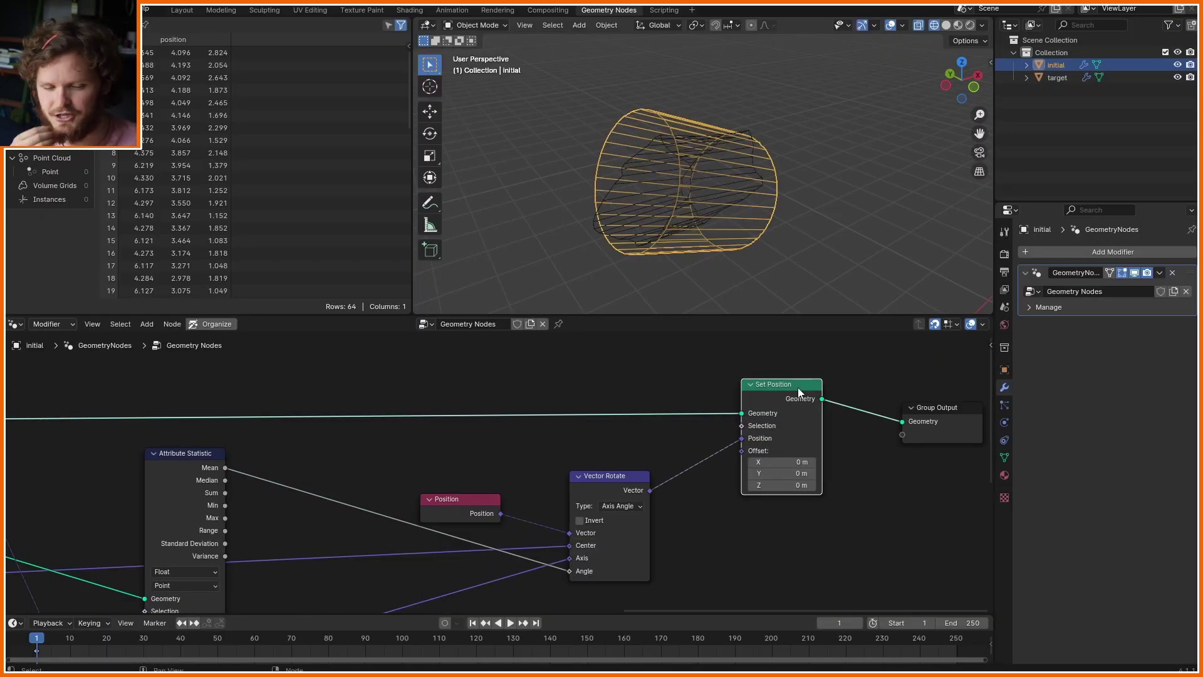
key("m")
key("m")
middle_click_drag(664, 175, 720, 164)
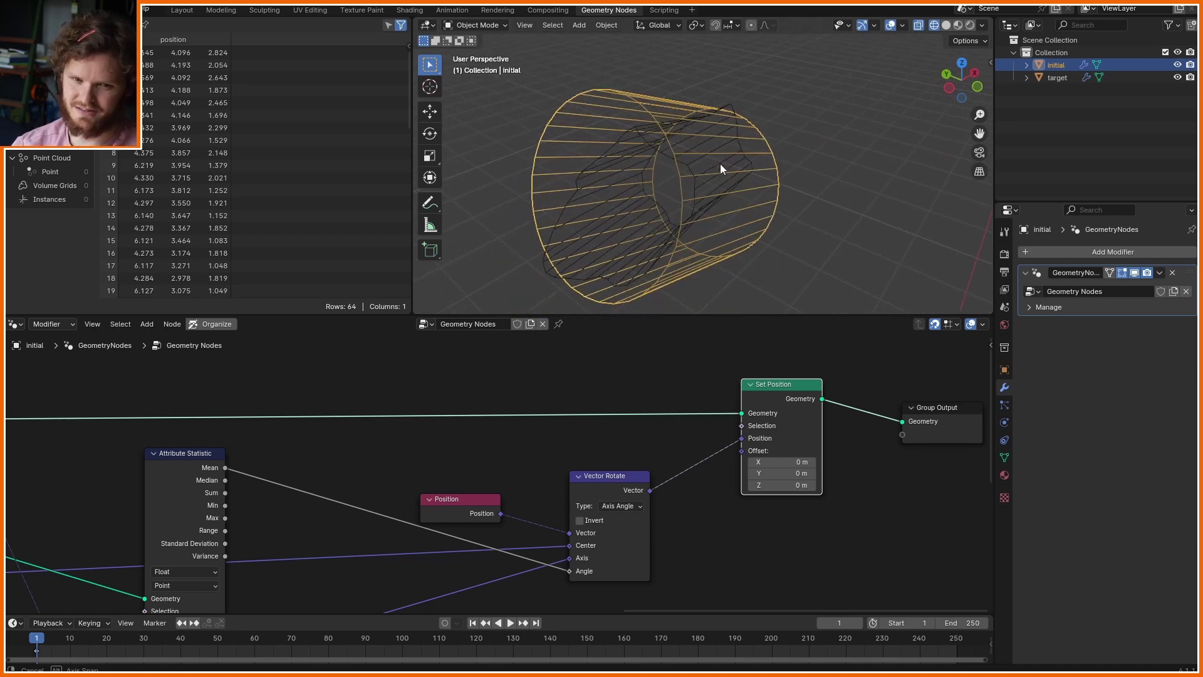
key("m")
key("m")
key("m")
key("m")
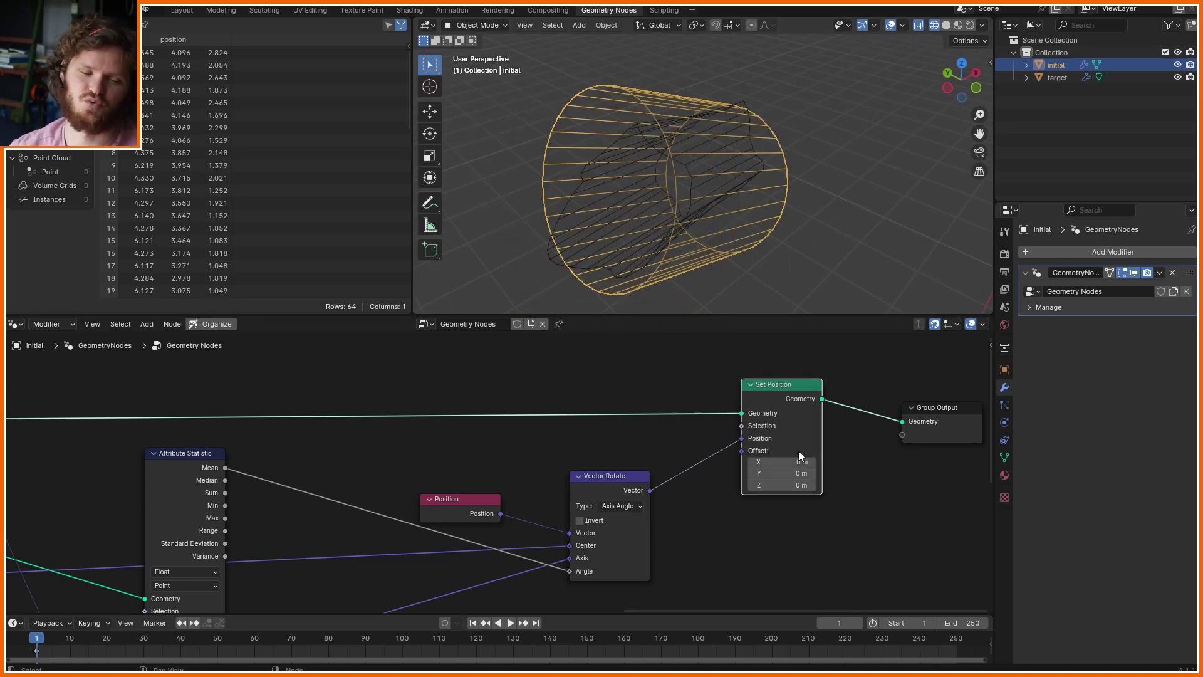
Move the nodes following Transform Geometry clear of it and route its Geometry output through a reroute.
scroll(549, 485, "down", 1)
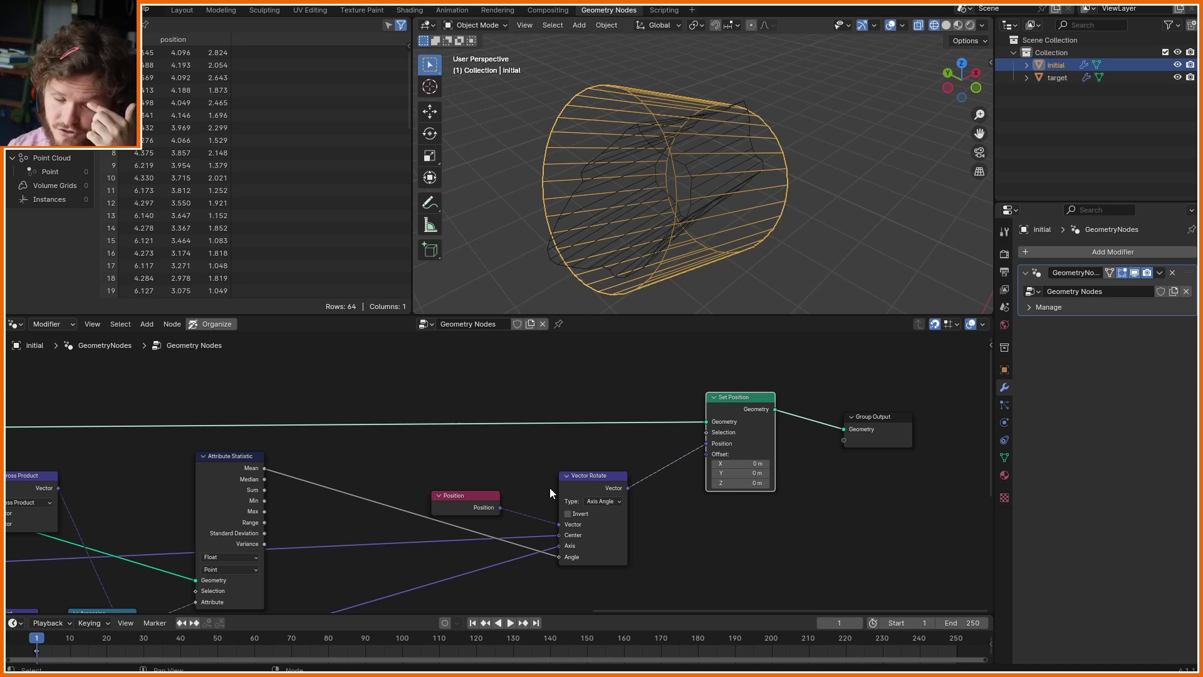
scroll(550, 488, "down", 2)
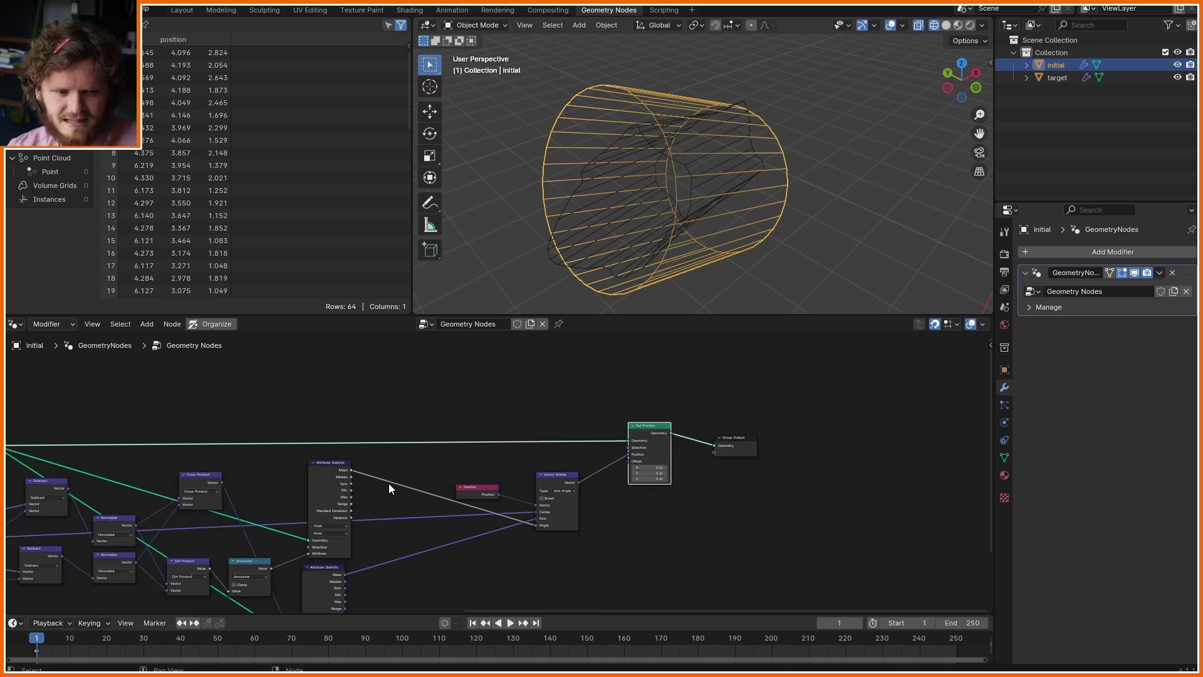
middle_click_drag(388, 483, 694, 427)
key("ctrl+space")
left_click_drag(1017, 494, 251, 248)
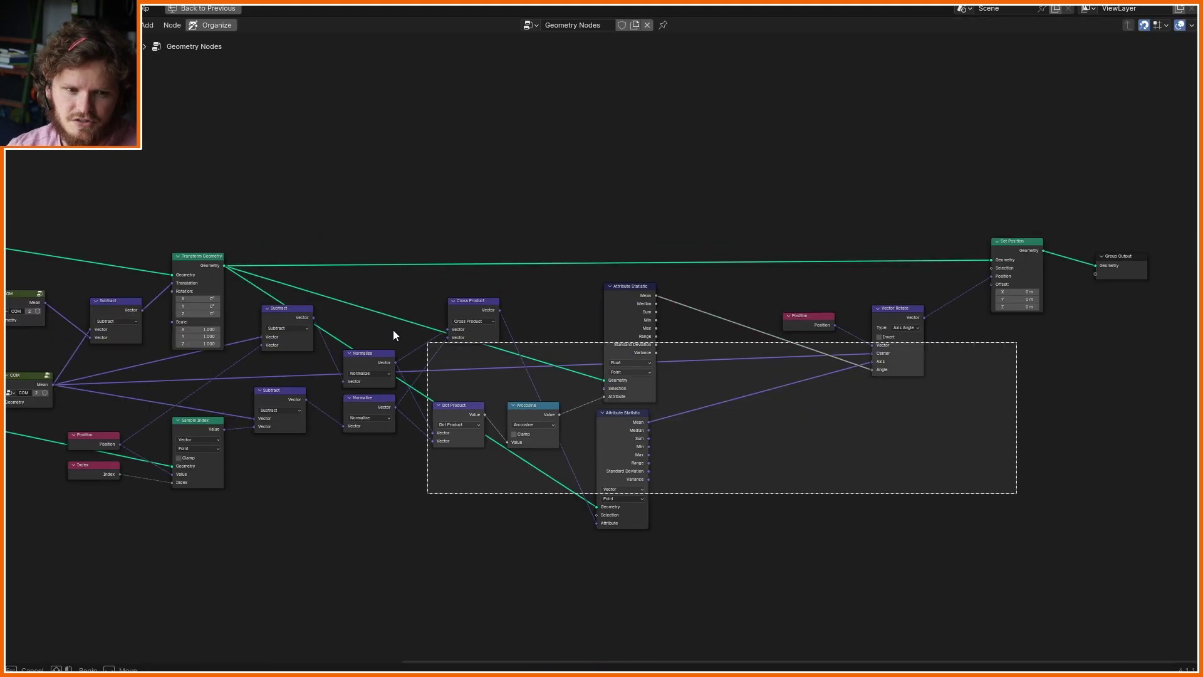
key("g")
left_click(339, 375)
right_click_drag(338, 375, 432, 261, "shift")
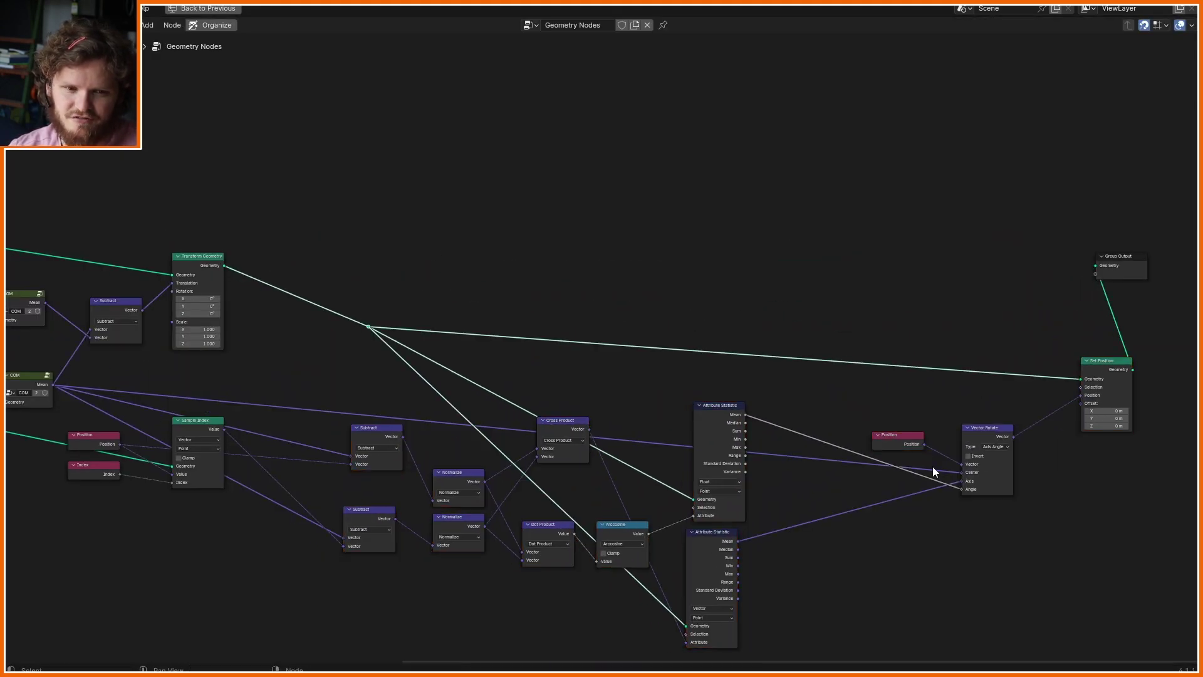
Group the rotation-matching nodes from the Subtracts to Set Position and name the group Shape Matching.
left_click_drag(1145, 615, 348, 306)
middle_click_drag(172, 476, 559, 438)
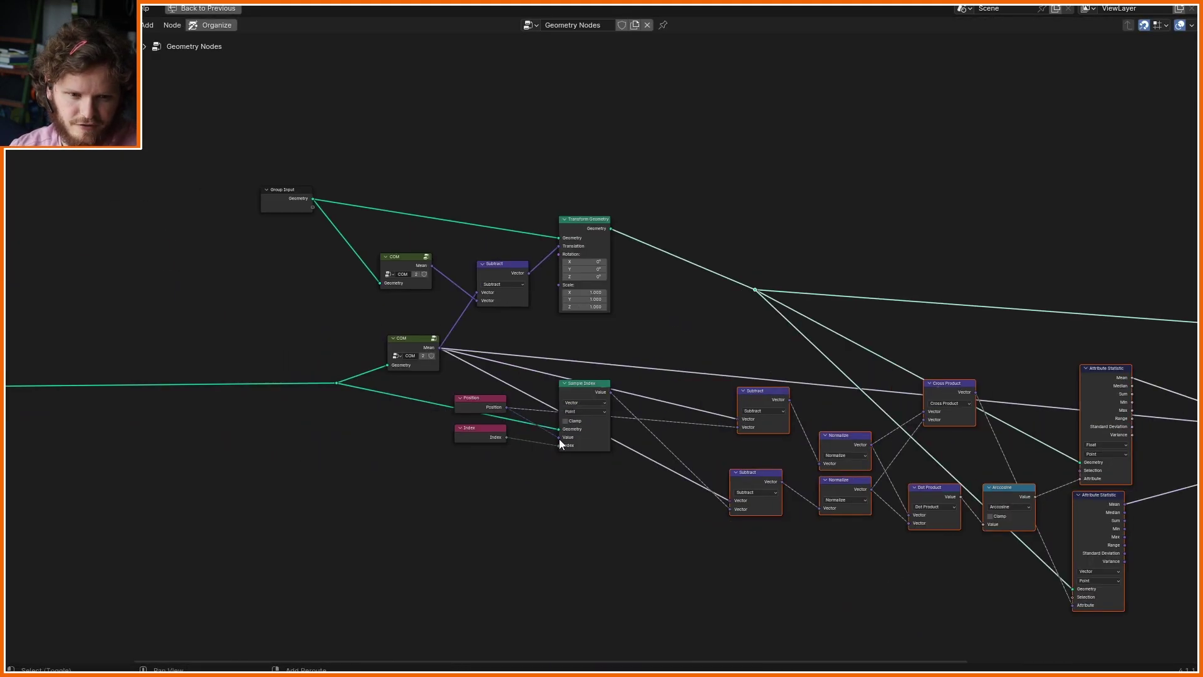
type("e M...")
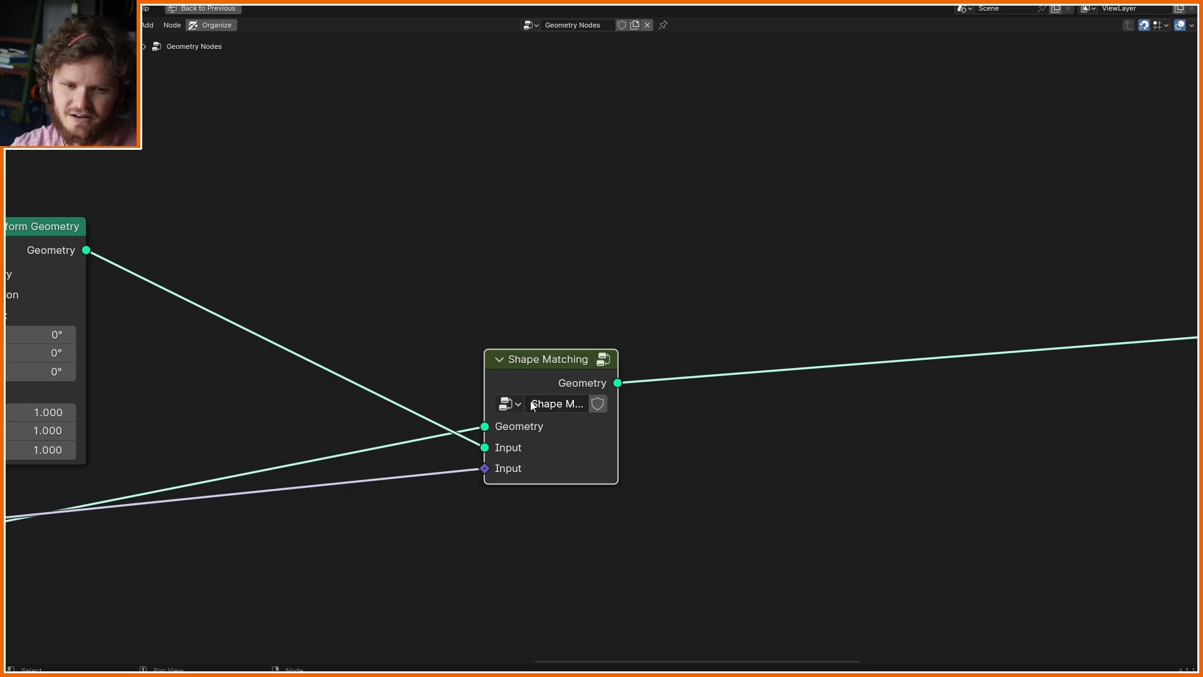
left_click_drag(486, 375, 423, 376)
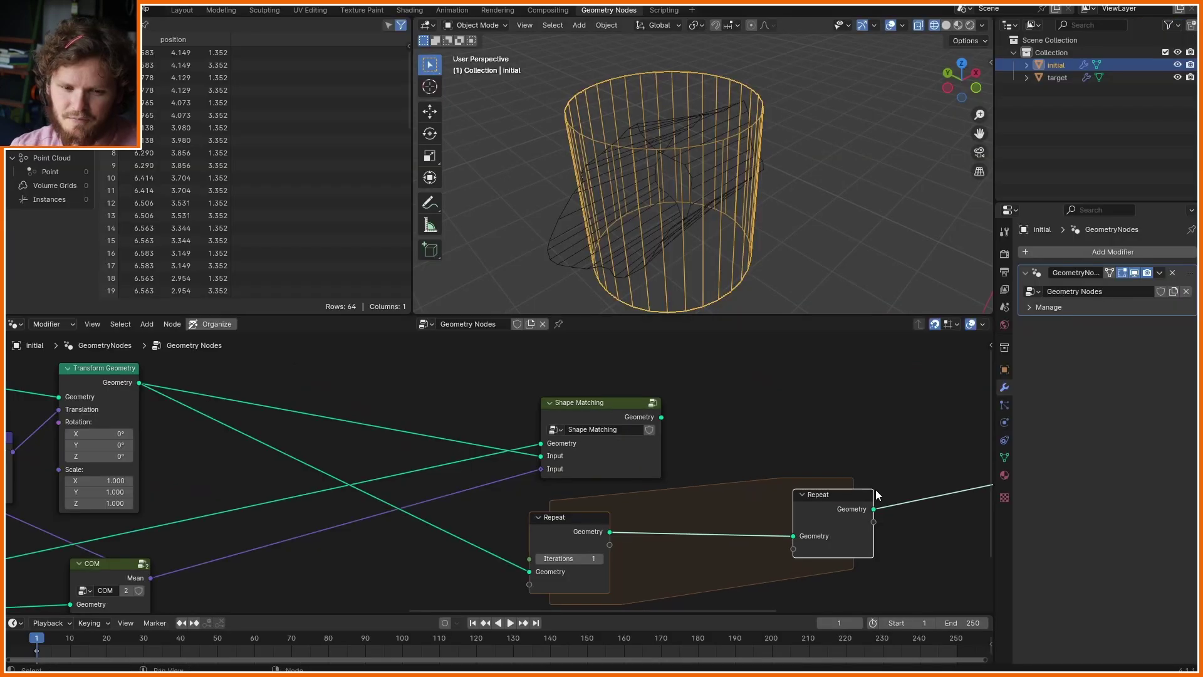
Place a copy of Shape Matching inside the Repeat zone and feed the zone's Geometry into its geometry Input.
left_click(586, 412)
key("shift+d")
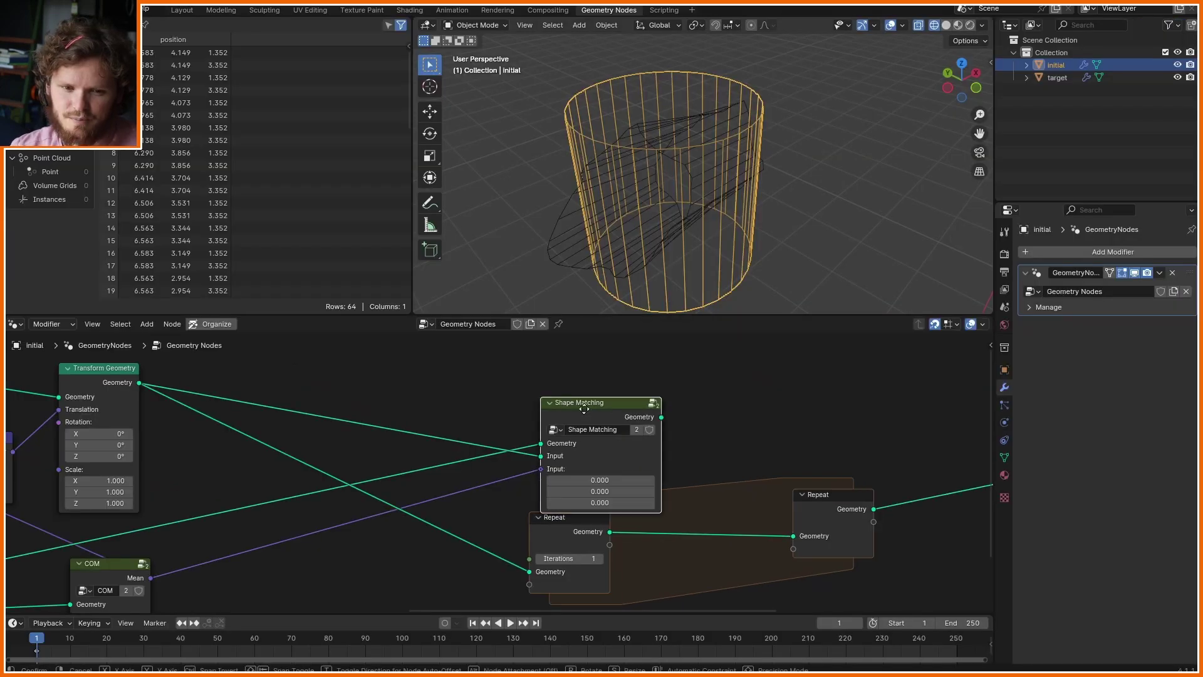
left_click(712, 527)
left_click(602, 416)
middle_click_drag(670, 566, 706, 527)
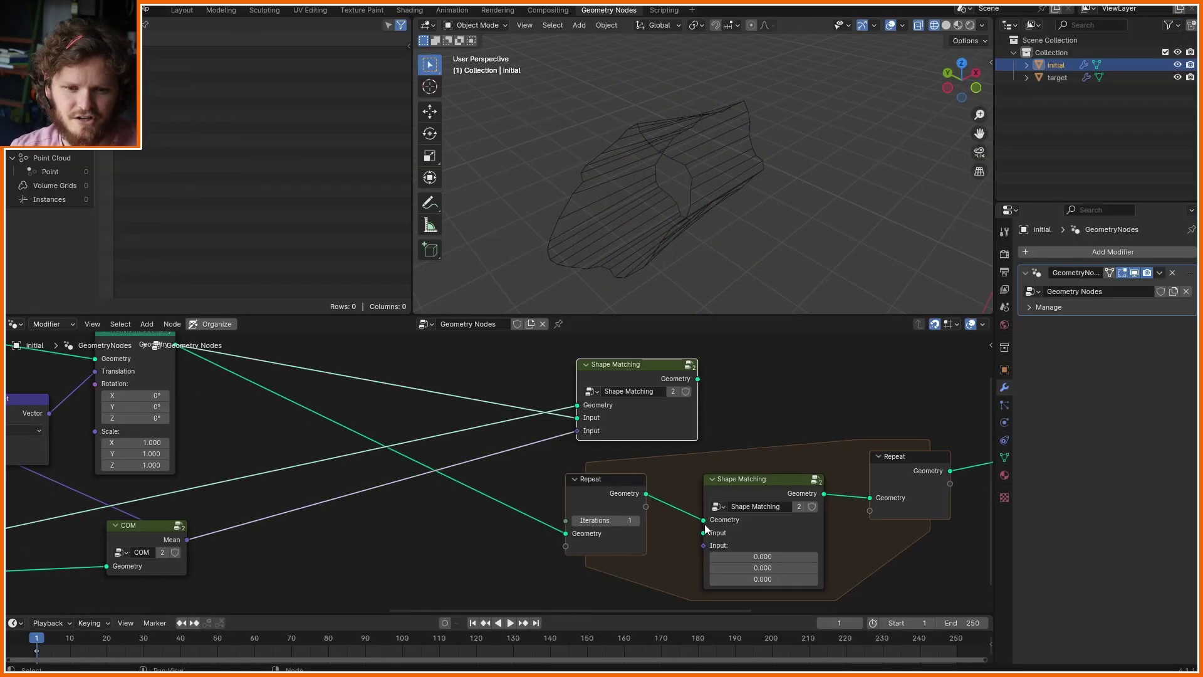
left_click_drag(702, 519, 702, 533)
Connect the target's geometry and COM mean to the Shape Matching in the Repeat zone, replacing the outside node.
scroll(313, 551, "down", 3)
middle_click_drag(217, 555, 419, 519)
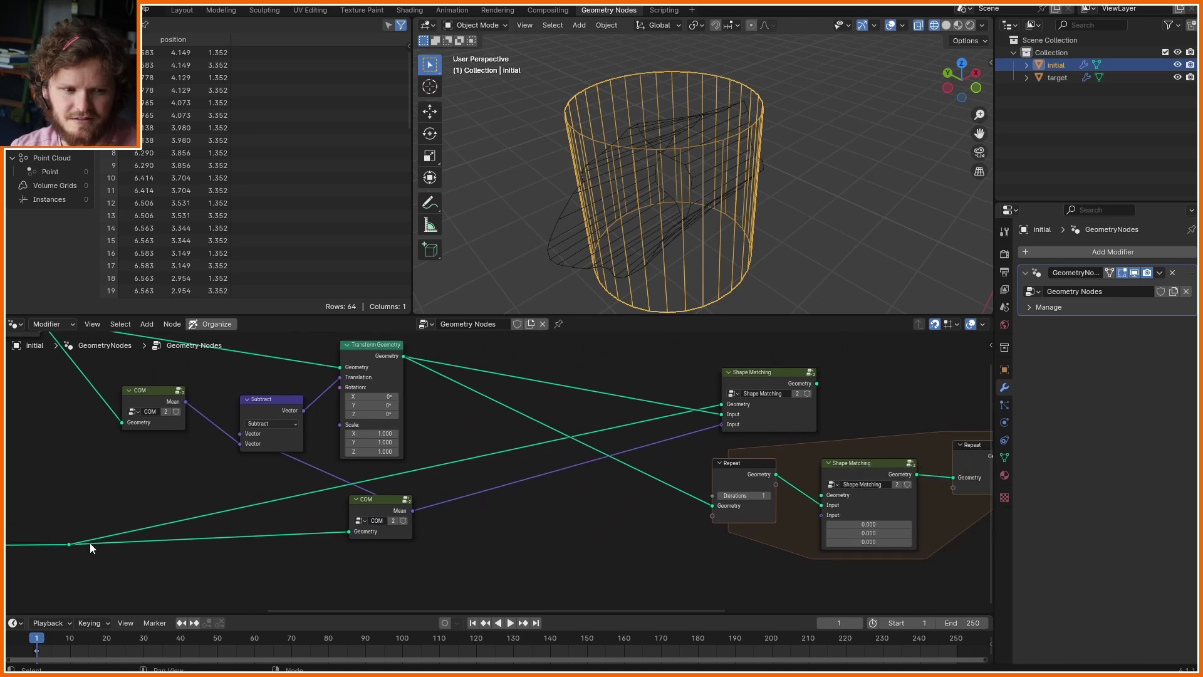
right_click_drag(70, 547, 859, 483, "alt")
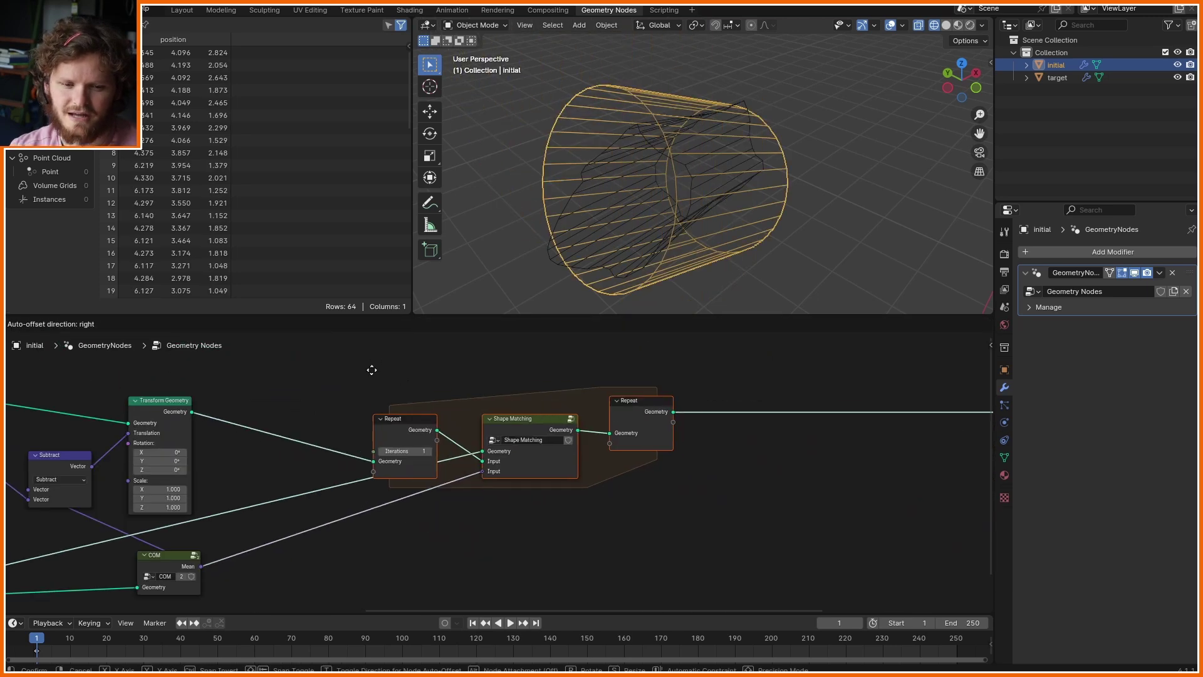
left_click(362, 389)
scroll(498, 422, "up", 3)
middle_click_drag(498, 422, 572, 464)
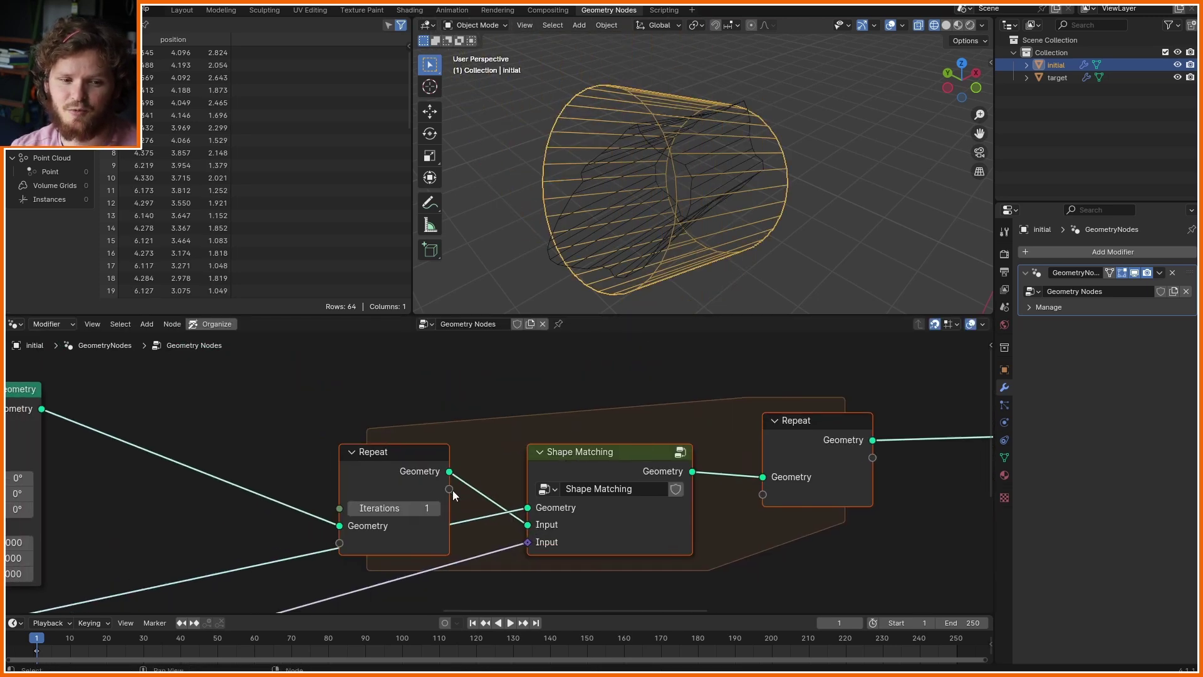
Raise the Repeat zone's Iterations to 10.
left_click(434, 510)
left_click(434, 510)
left_click(434, 510)
left_click(434, 510)
left_click(434, 510)
left_click(434, 510)
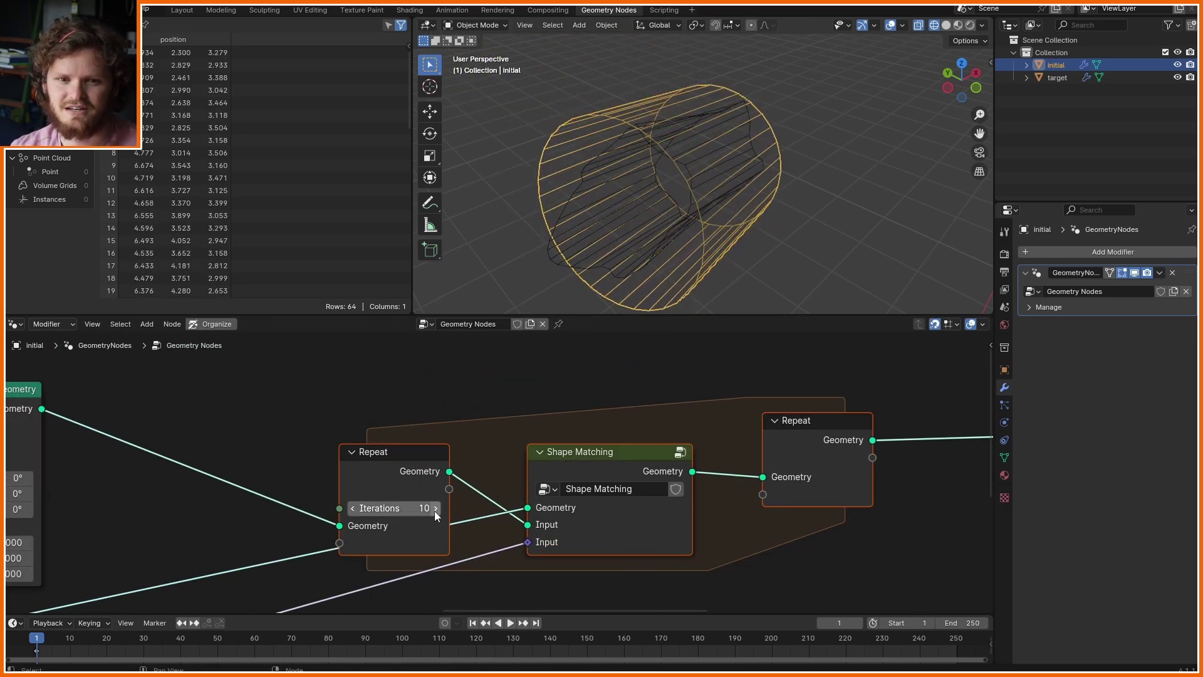
Try further Iterations values, inspect the fit against the target, and reset the Repeat zone's Iterations to 1.
left_click(434, 510)
left_click(435, 510)
left_click(435, 508)
left_click(436, 508)
left_click(436, 508)
left_click(435, 508)
middle_click_drag(708, 186, 697, 262)
key("Return")
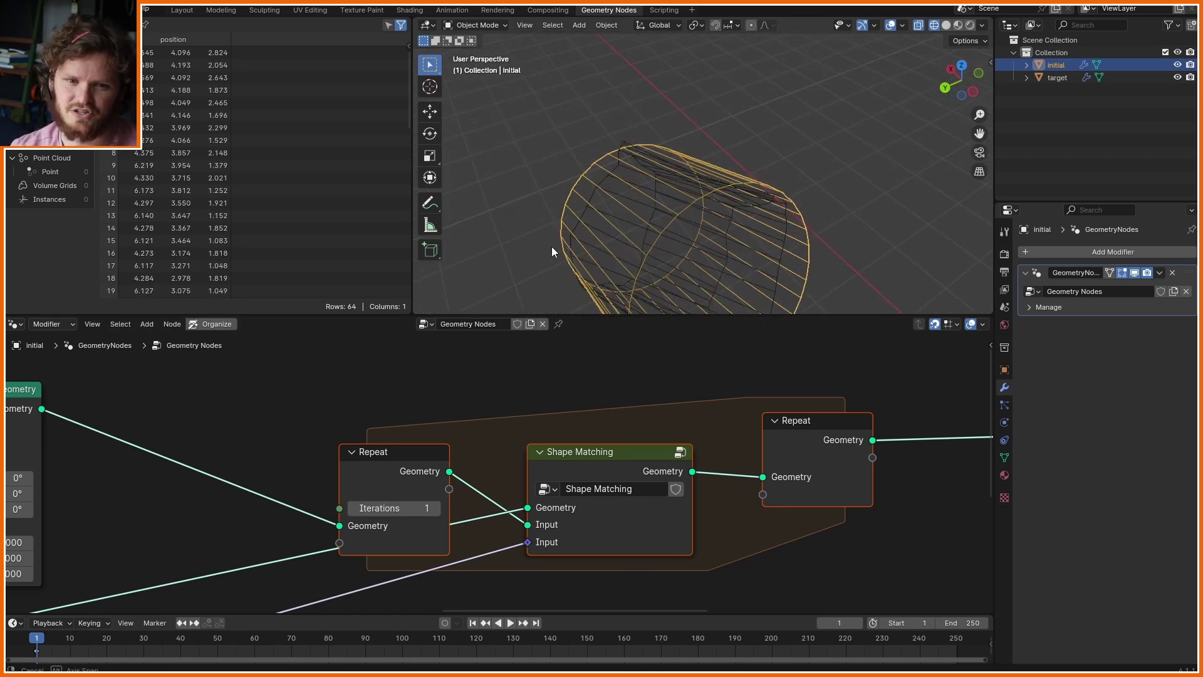
Try raising the Repeat zone's Iterations to 38 and bringing it back to 7, checking the cylinder's fit against the target.
middle_click_drag(552, 246, 481, 375)
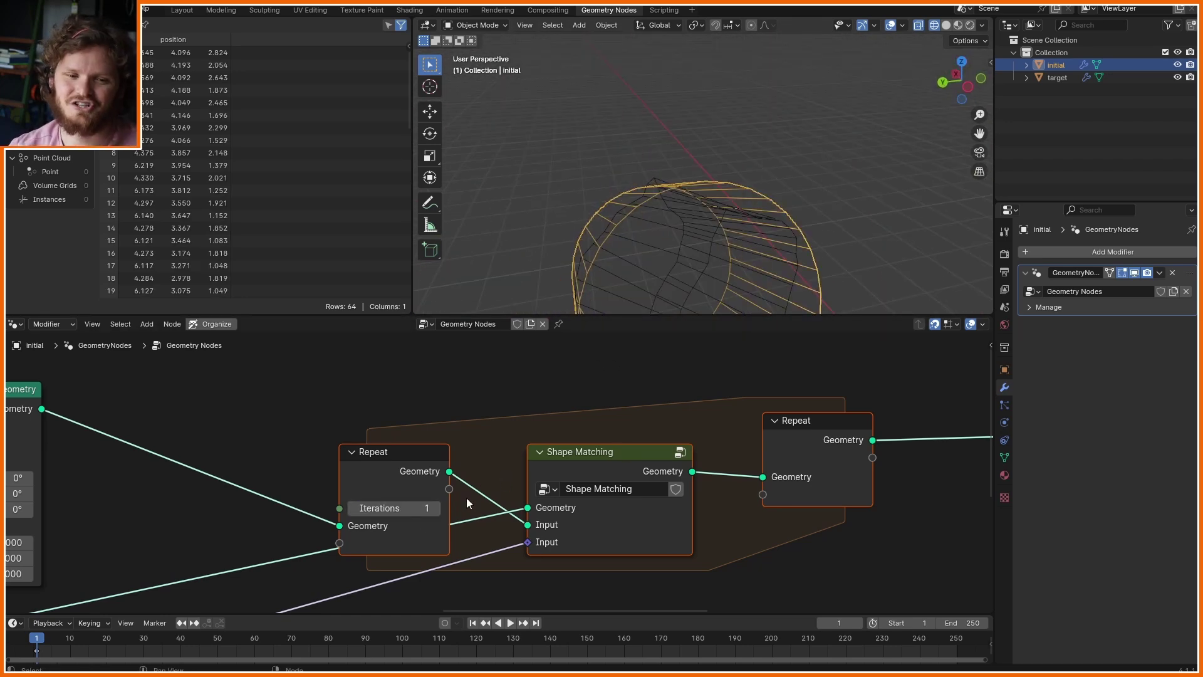
left_click(436, 508)
left_click(436, 508)
left_click(436, 508)
left_click(435, 508)
left_click(435, 508)
left_click(435, 509)
left_click(436, 508)
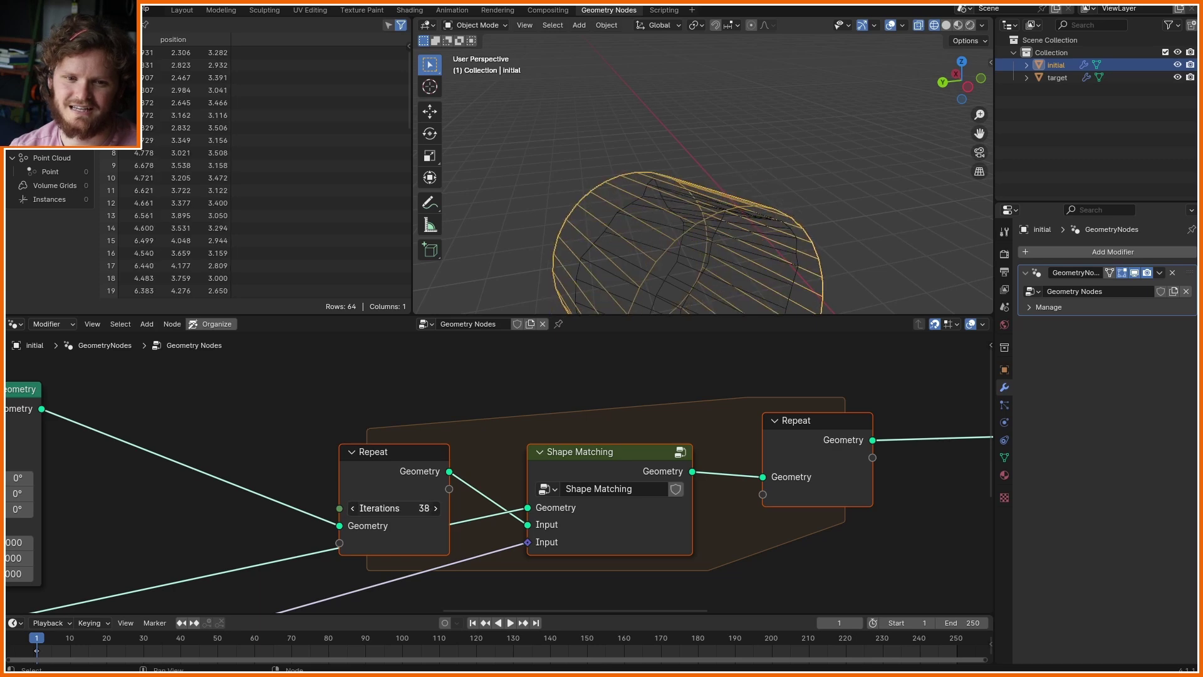
key("ctrl+z")
scroll(718, 197, "down", 2)
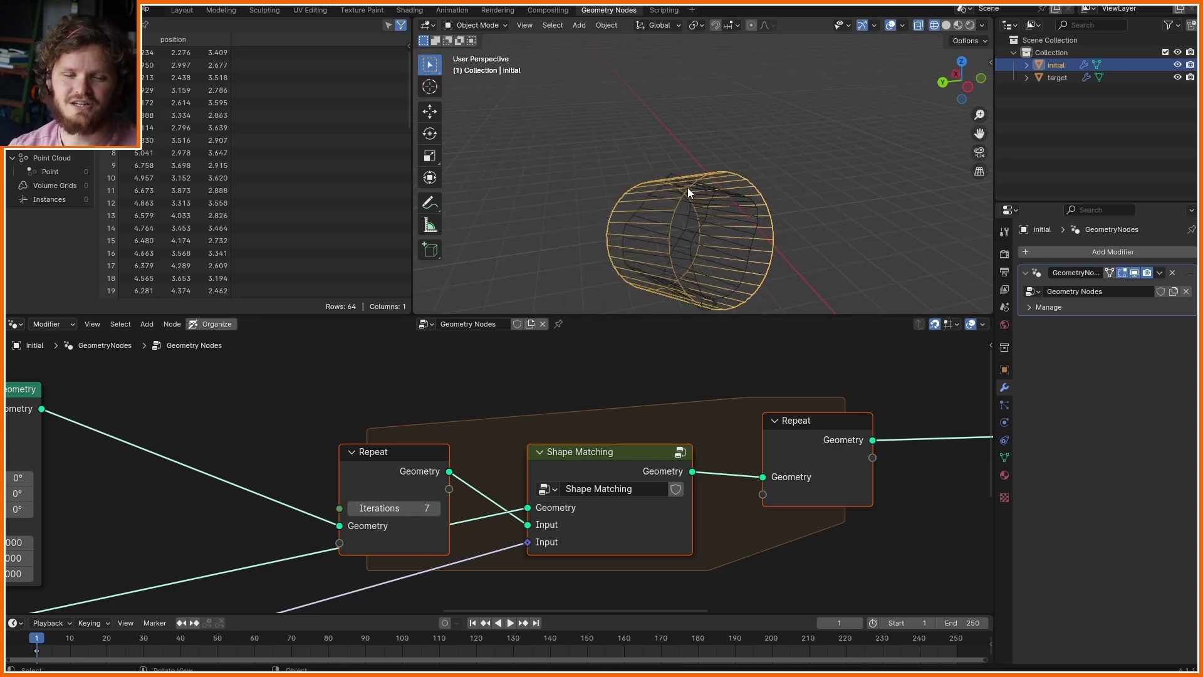
Inside the Shape Matching group, insert a Math node set to Multiply with 0.5 between the Attribute Statistic Mean and the Vector Rotate Angle.
left_click(596, 464)
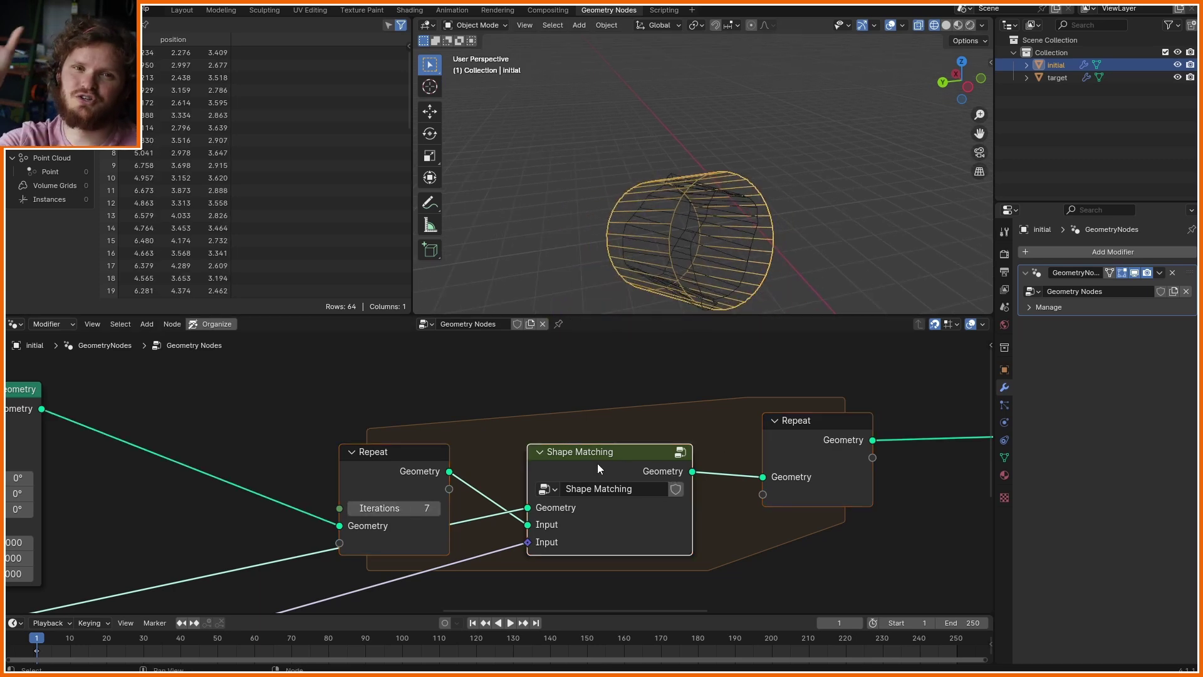
key("Tab")
scroll(701, 535, "down", 2)
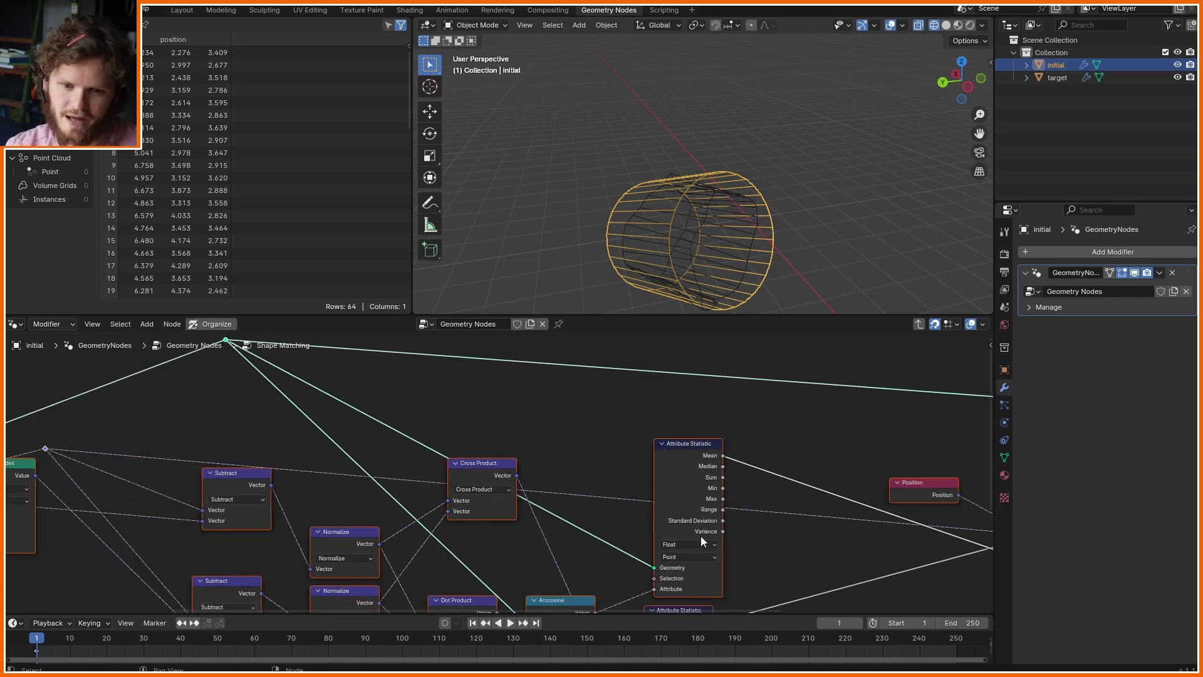
scroll(554, 392, "up", 2)
key("shift+a")
type("ma")
key("Return")
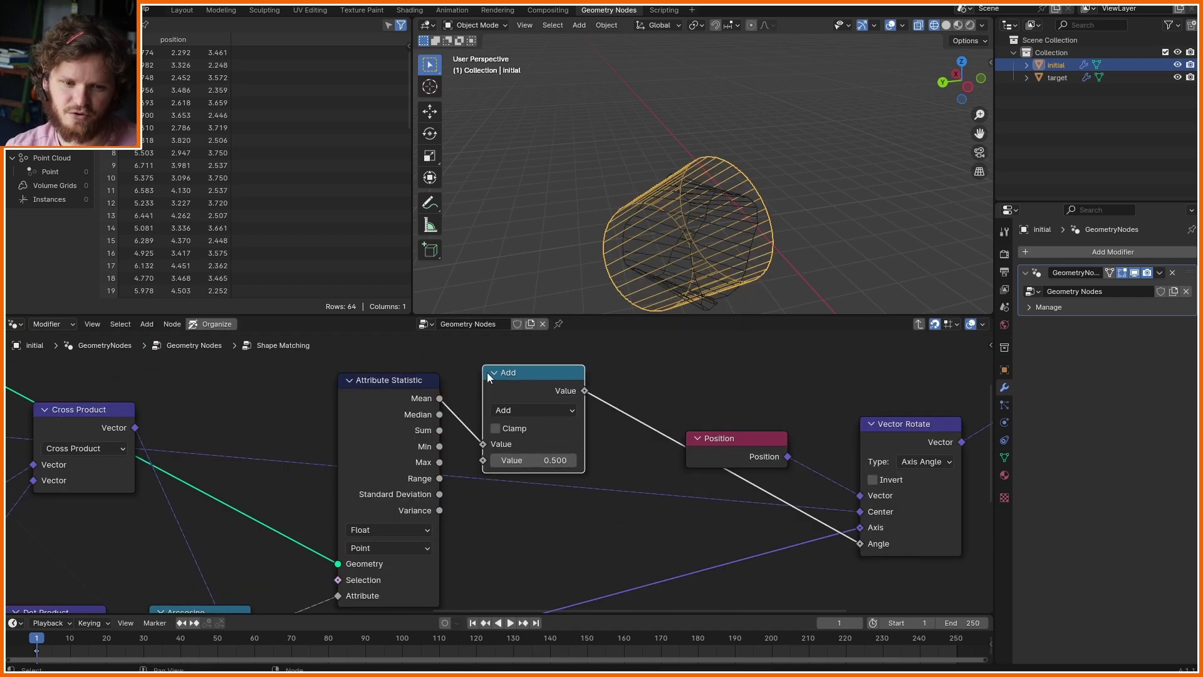
left_click(542, 407)
left_click(543, 409)
left_click(527, 481)
Expose the Multiply node's 0.5 factor as a Value input of the Shape Matching group and return to the parent node tree.
scroll(436, 442, "down", 3)
scroll(880, 469, "up", 1)
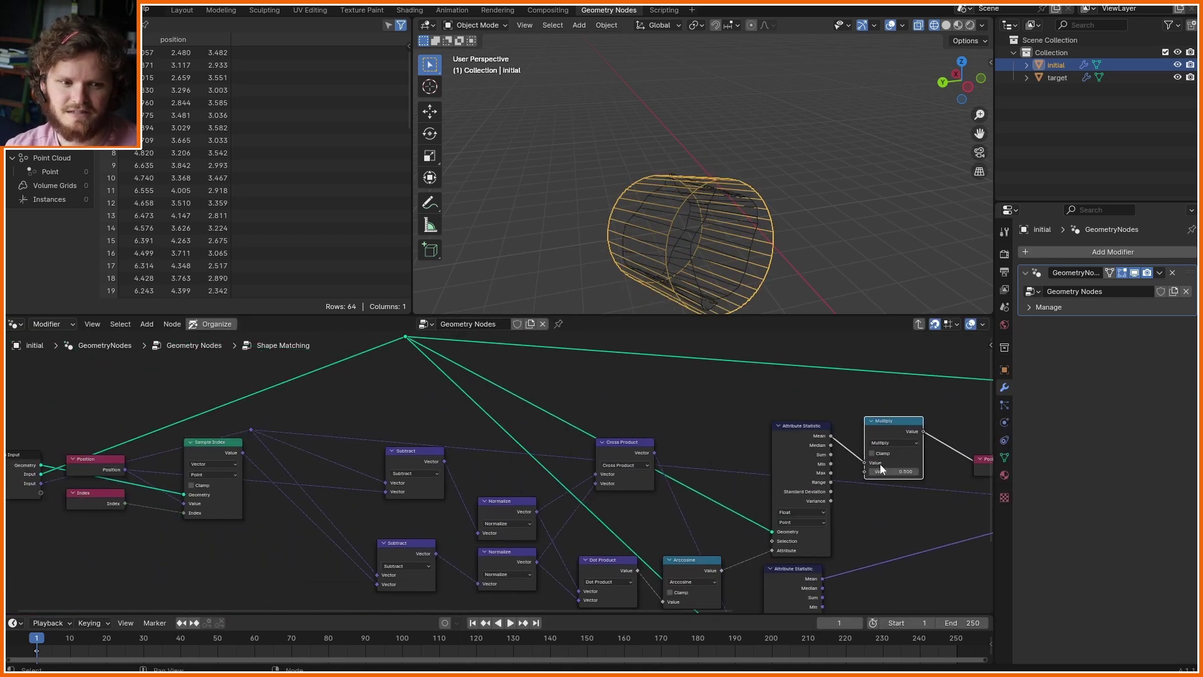
key("Tab")
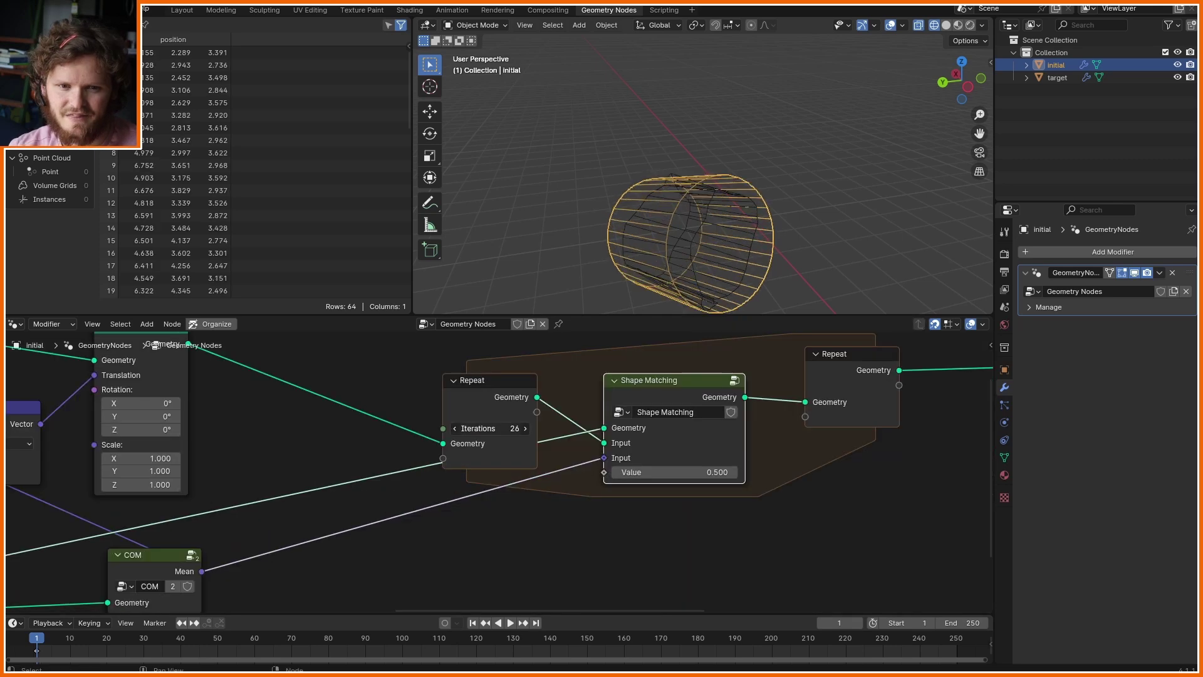
Set Shape Matching's Value to 0.2 and raise the Repeat zone's Iterations to 59.
type("2")
key("Return")
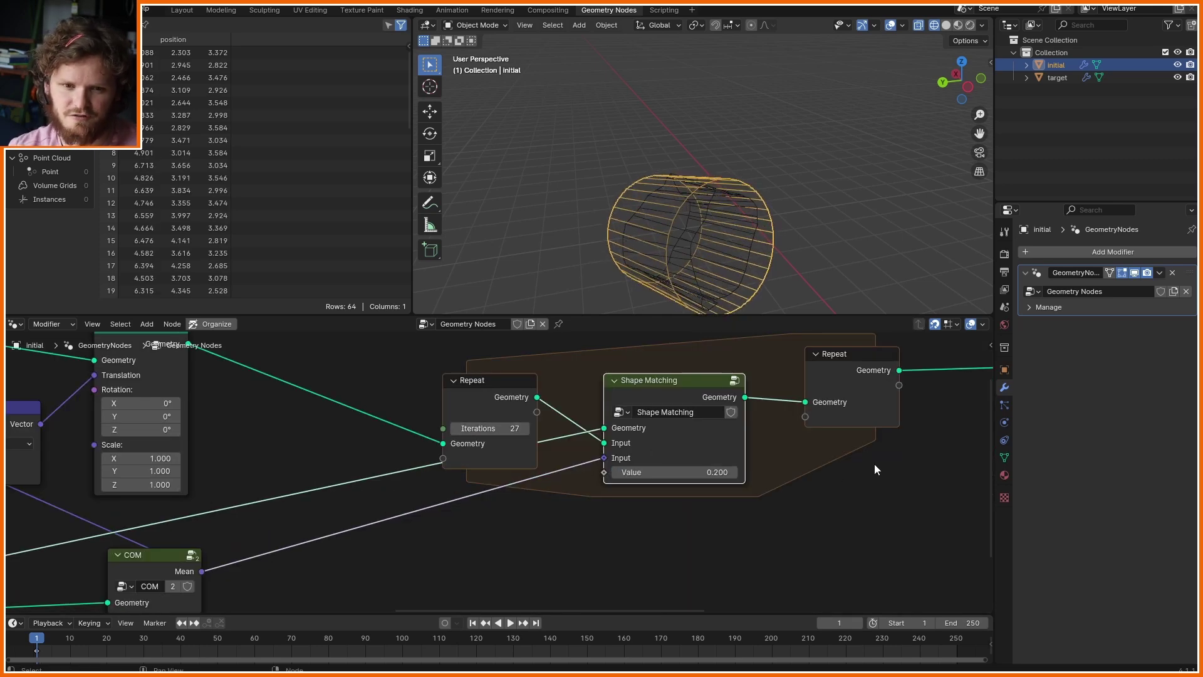
left_click_drag(494, 428, 529, 429)
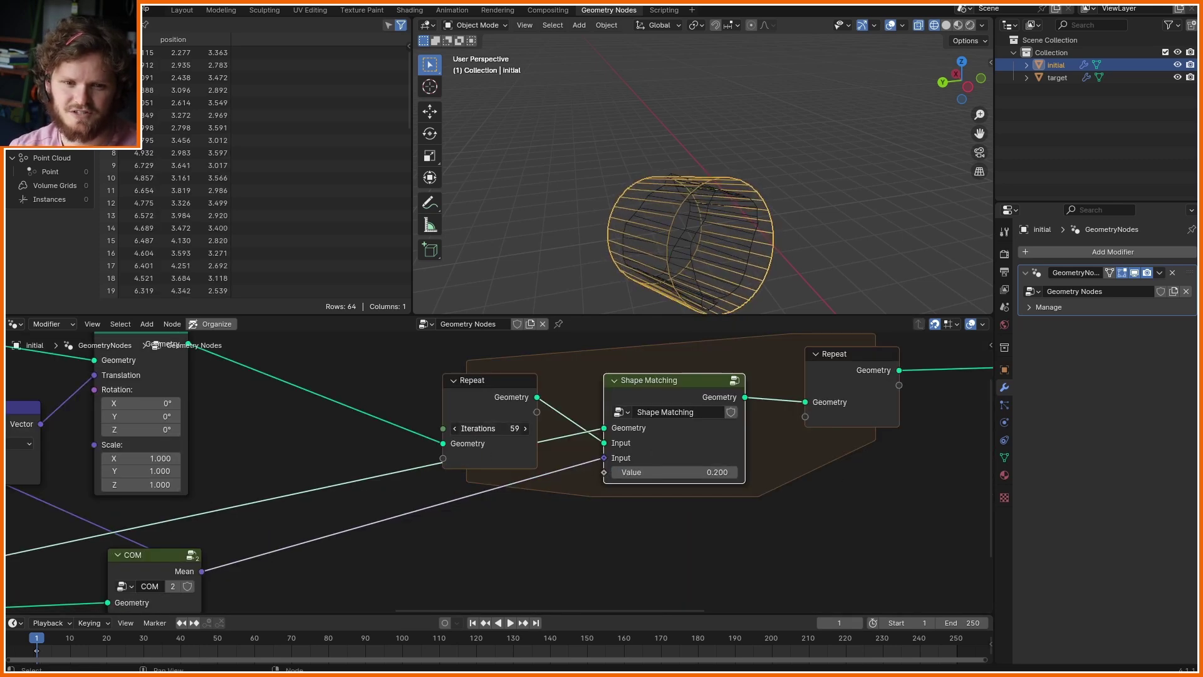
Set Shape Matching's Value to 0.1 and the Repeat zone's Iterations to 115, checking the fit in the viewport.
middle_click_drag(615, 295, 778, 159)
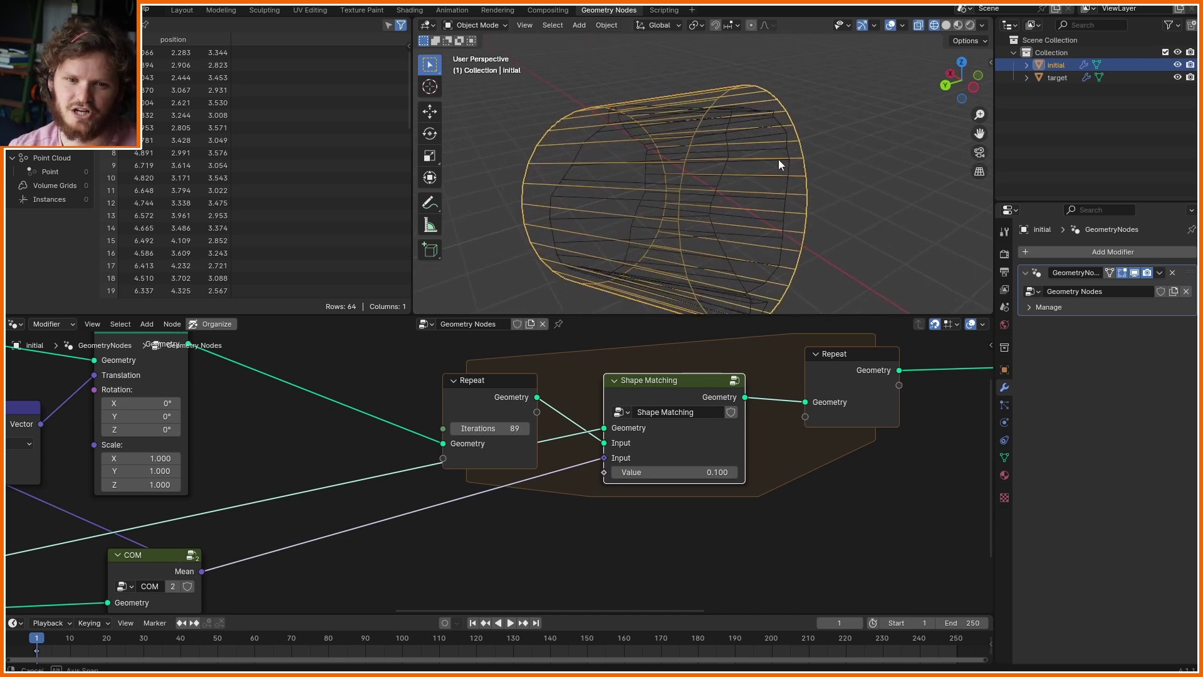
key("Return")
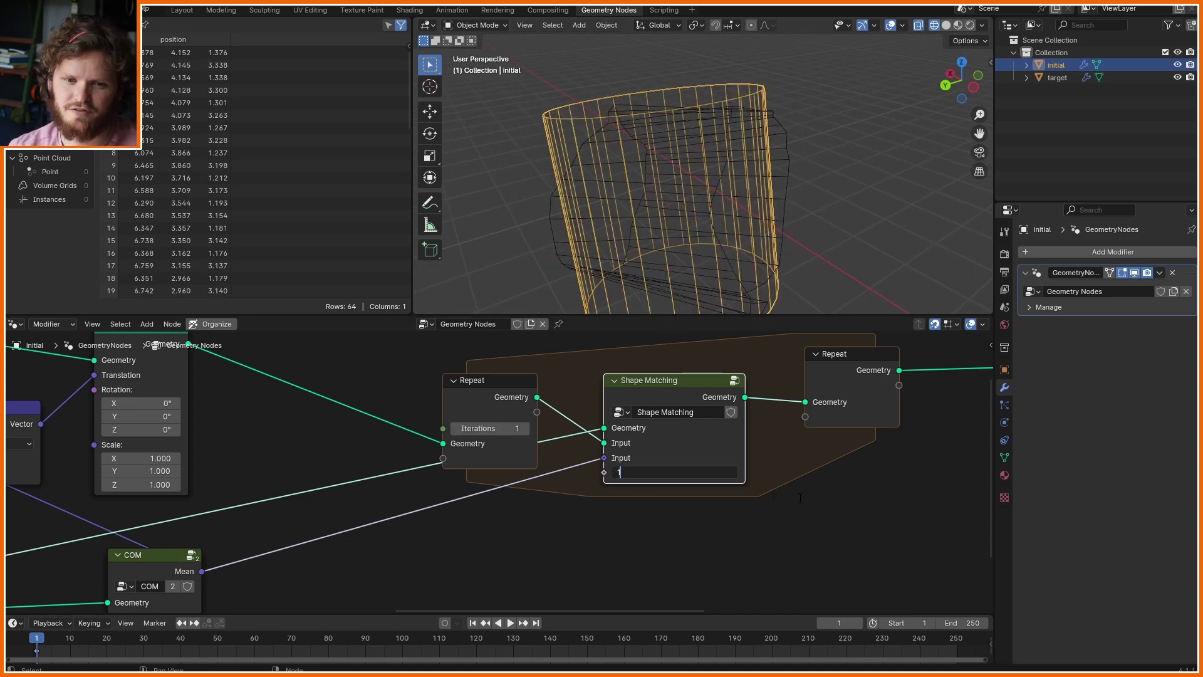
key("Return")
key("ctrl+z")
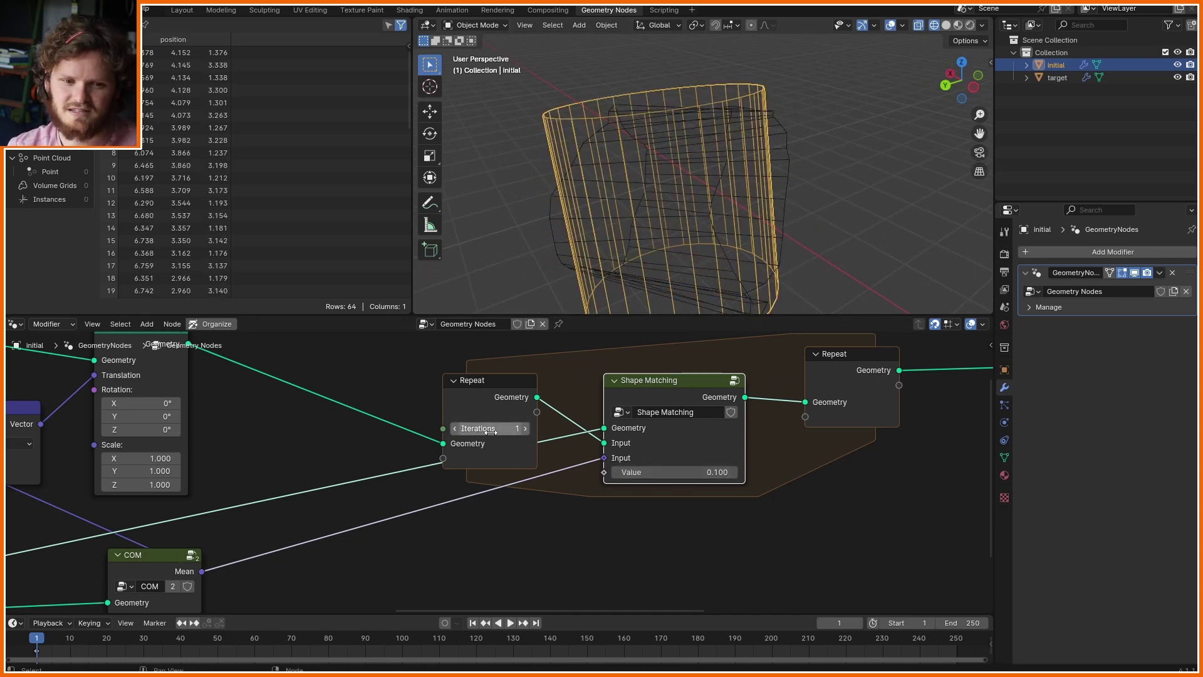
left_click_drag(491, 432, 564, 432)
scroll(755, 145, "down", 4)
mouse_move(754, 146)
middle_mouse_down()
mouse_move(833, 145)
mouse_move(754, 157)
middle_mouse_up()
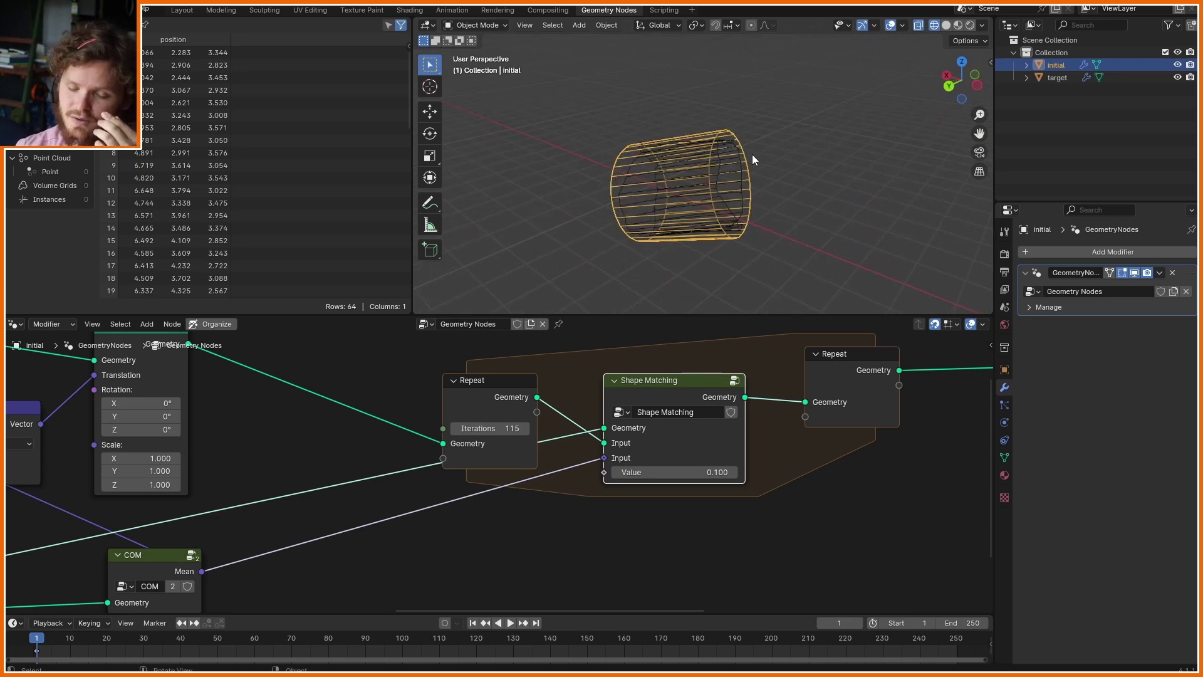
Turn on the Timings overlay in the node editor.
middle_click_drag(843, 364, 580, 373)
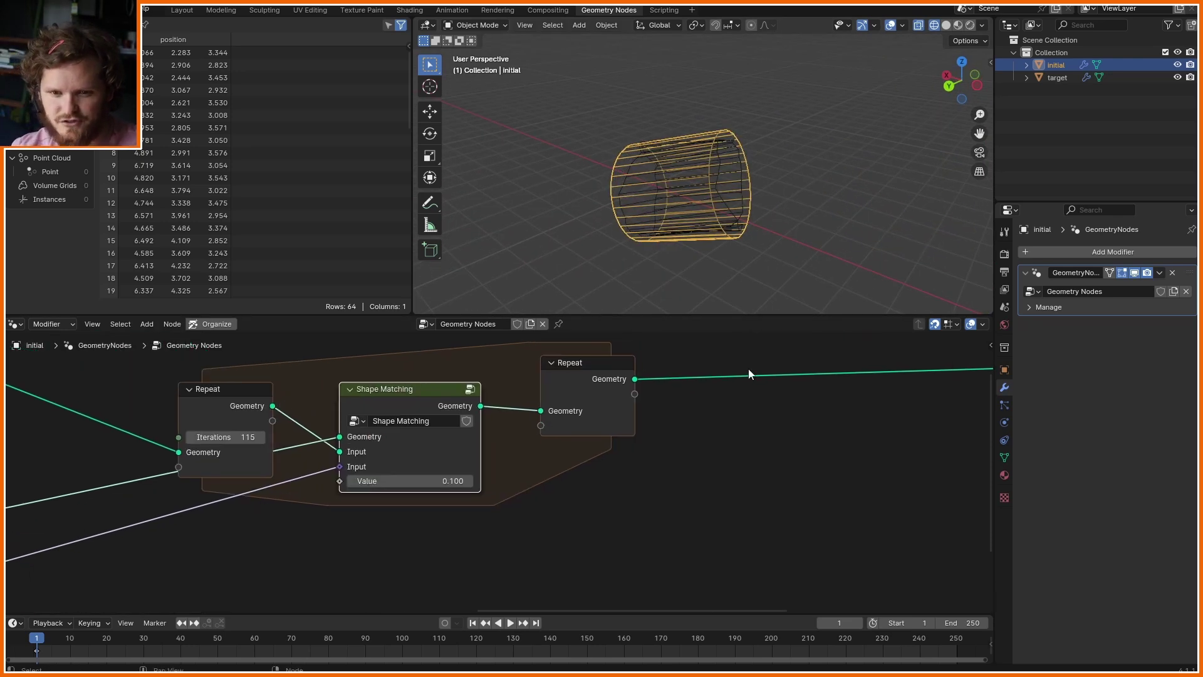
left_click(984, 325)
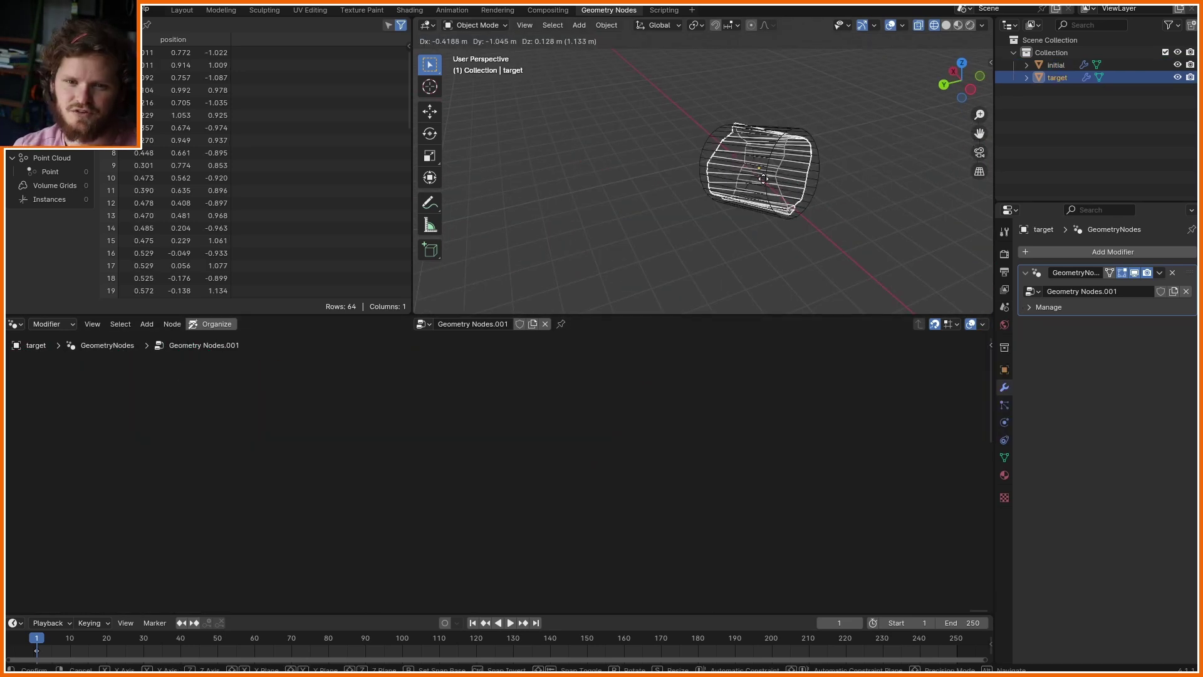
Move the target object, rotate it about the global Z axis, and move it again to test the matching.
left_click(645, 191)
key("r")
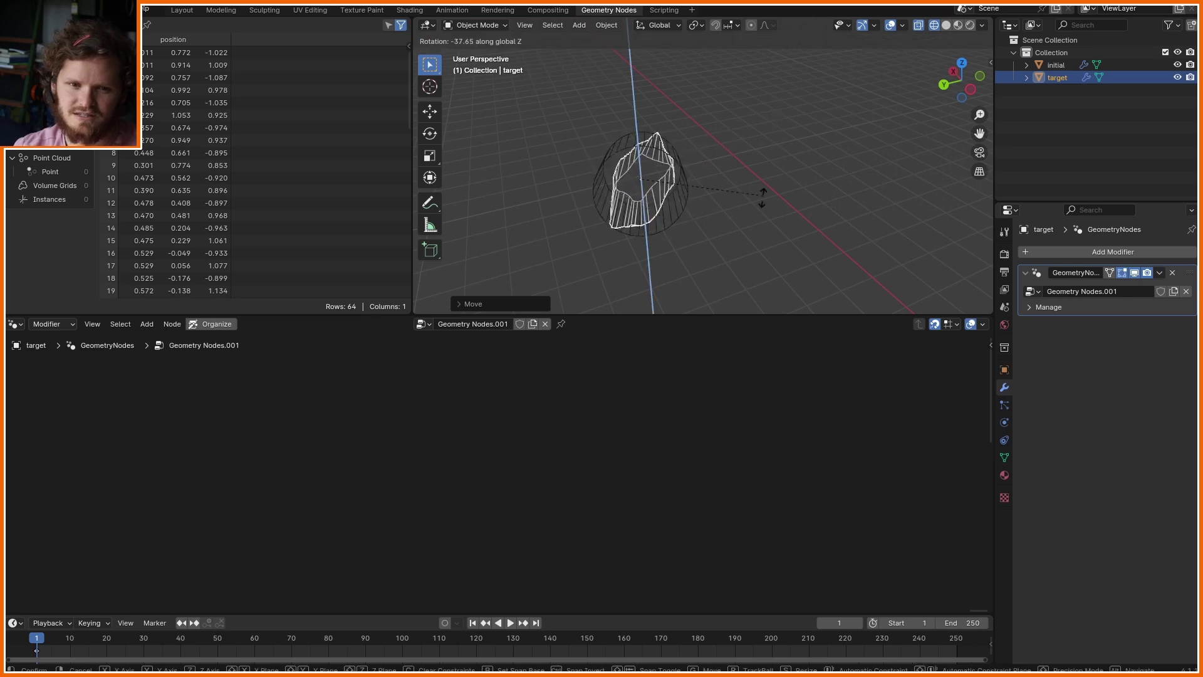
left_click(638, 197)
key("g")
left_click(706, 185)
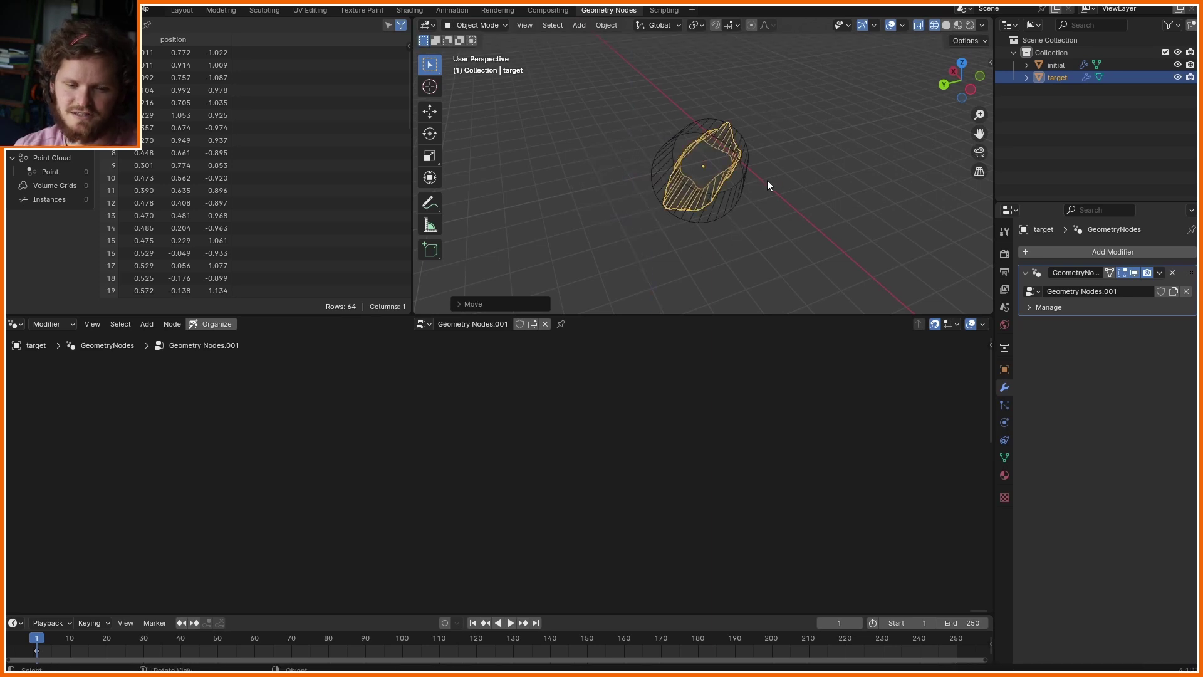
In the target's Edit Mode, scale down and move its end face to distort the mesh, and return to Object Mode.
key("s")
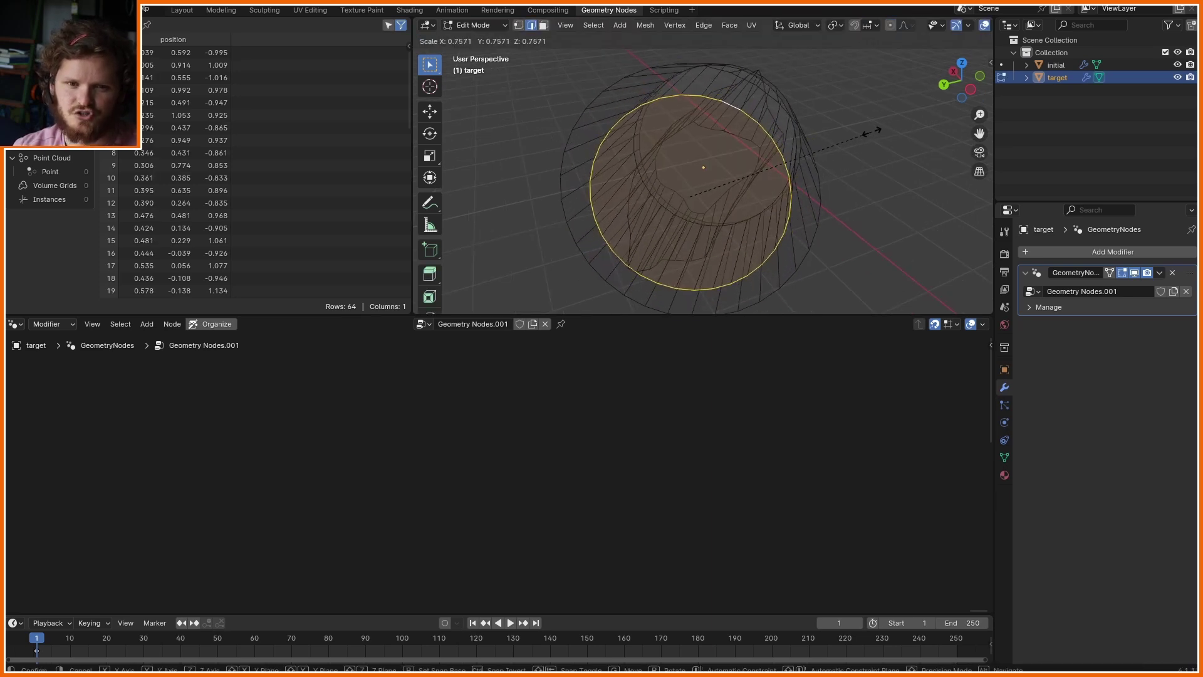
left_click(871, 132)
key("g")
left_click(708, 171)
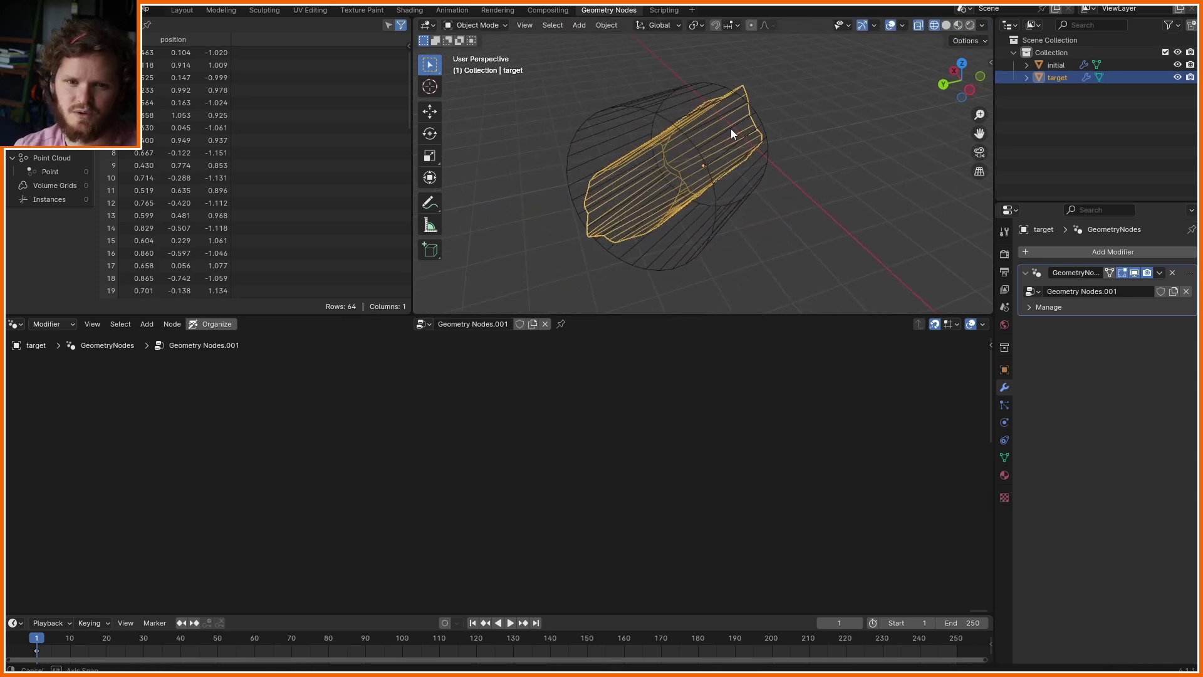
left_click(684, 112)
mouse_move(731, 129)
middle_mouse_down()
mouse_move(685, 111)
mouse_move(753, 122)
middle_mouse_up()
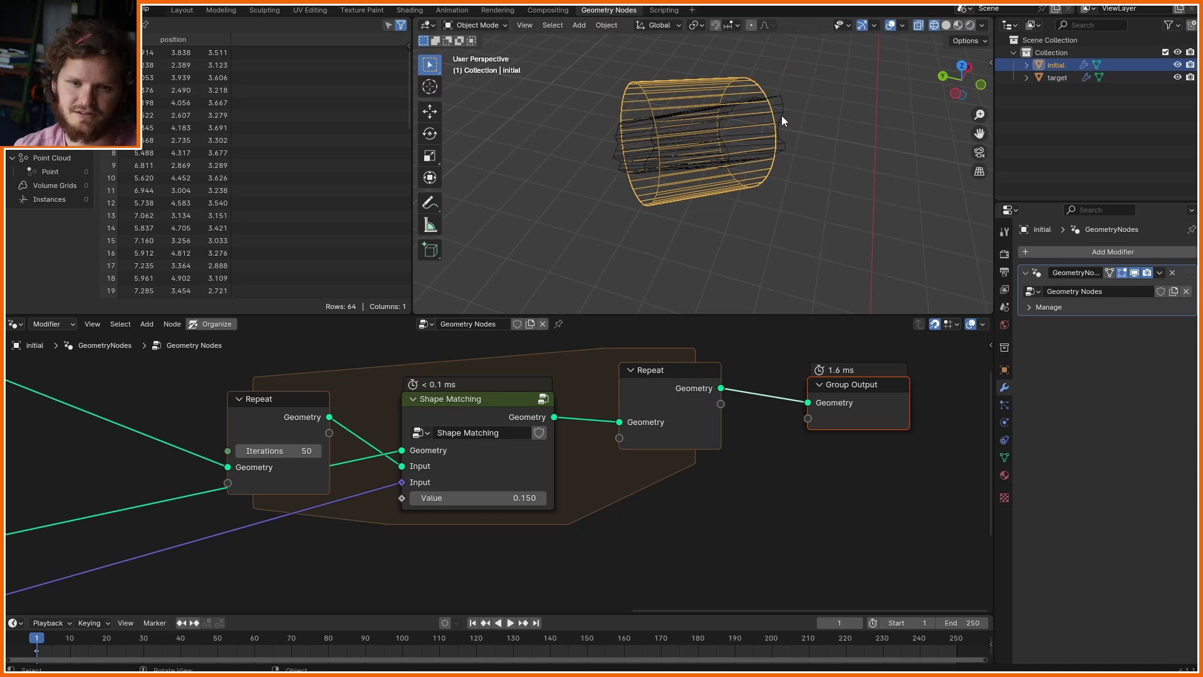
Add a large plane to the scene and make it a Passive rigid body.
key("shift+a")
left_click(852, 107)
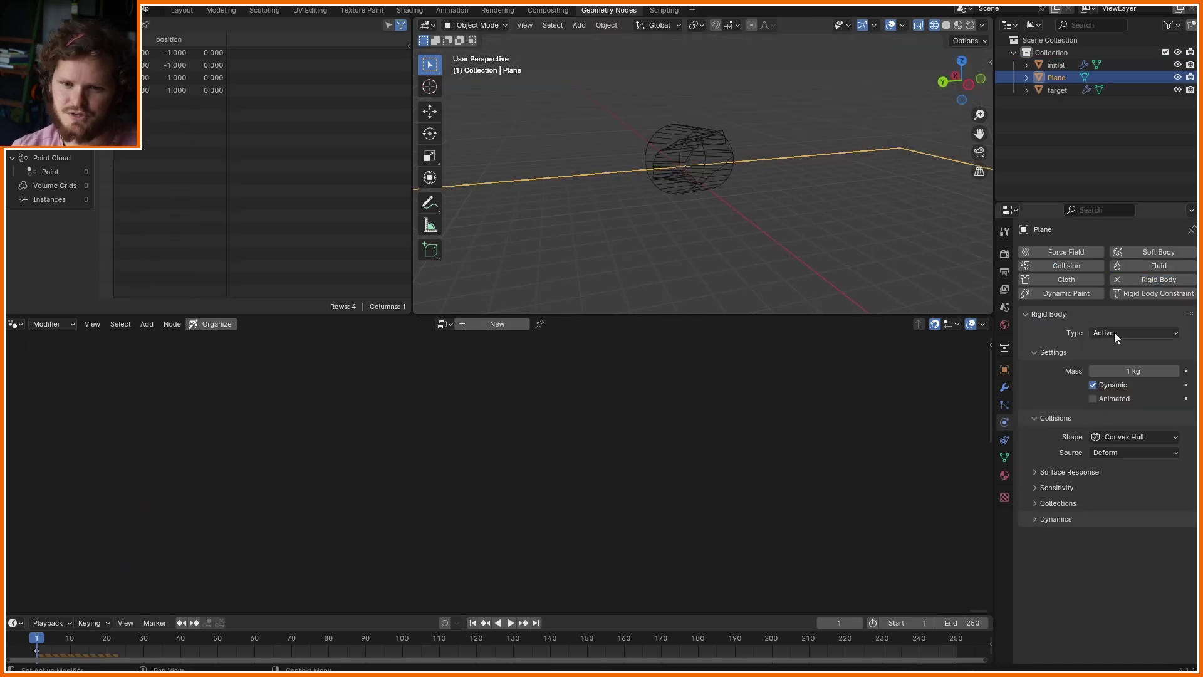
left_click(1113, 332)
left_click(1111, 359)
Play the rigid body simulation and replay it from another viewing angle to examine how the matched shape follows the target.
key("space")
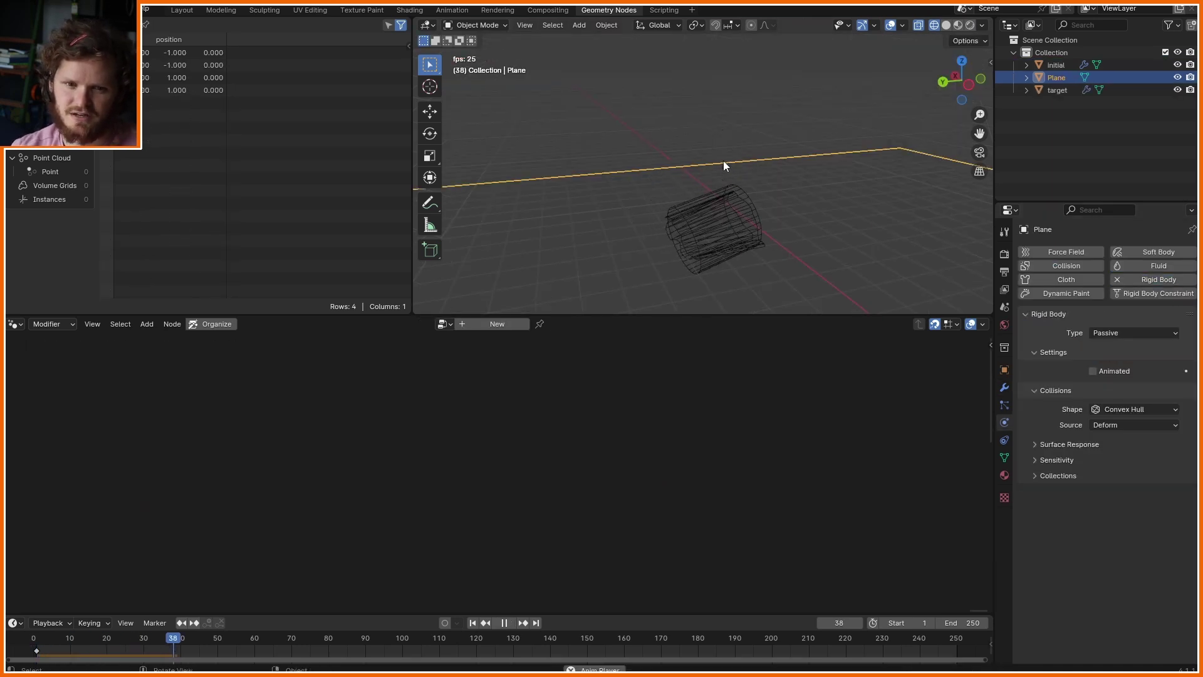
key("Escape")
left_click(659, 132)
middle_click_drag(659, 132, 712, 195)
key("space")
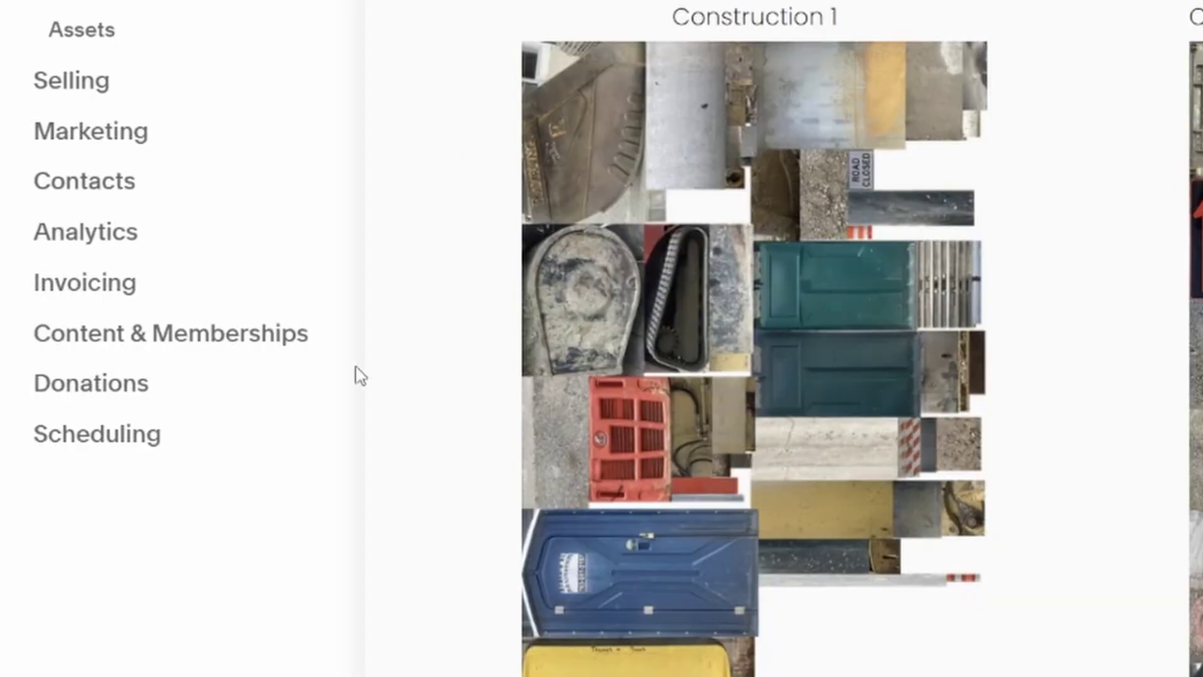
Switch to the website management dashboard and open its traffic analytics.
left_click(106, 238)
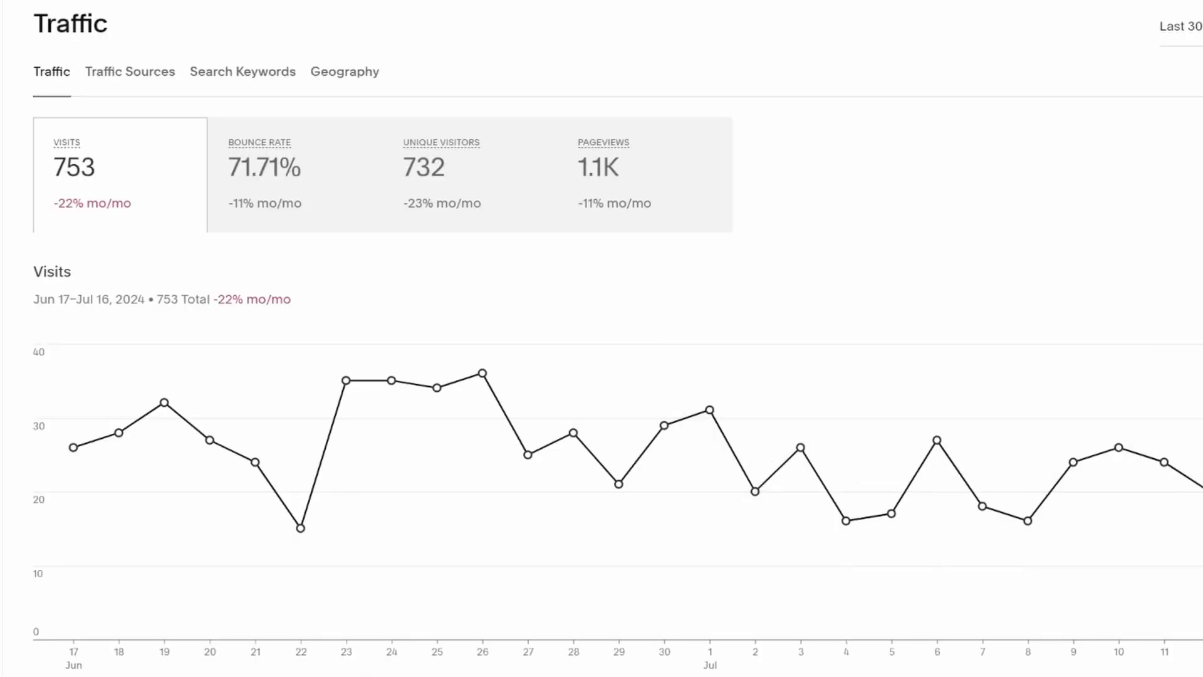